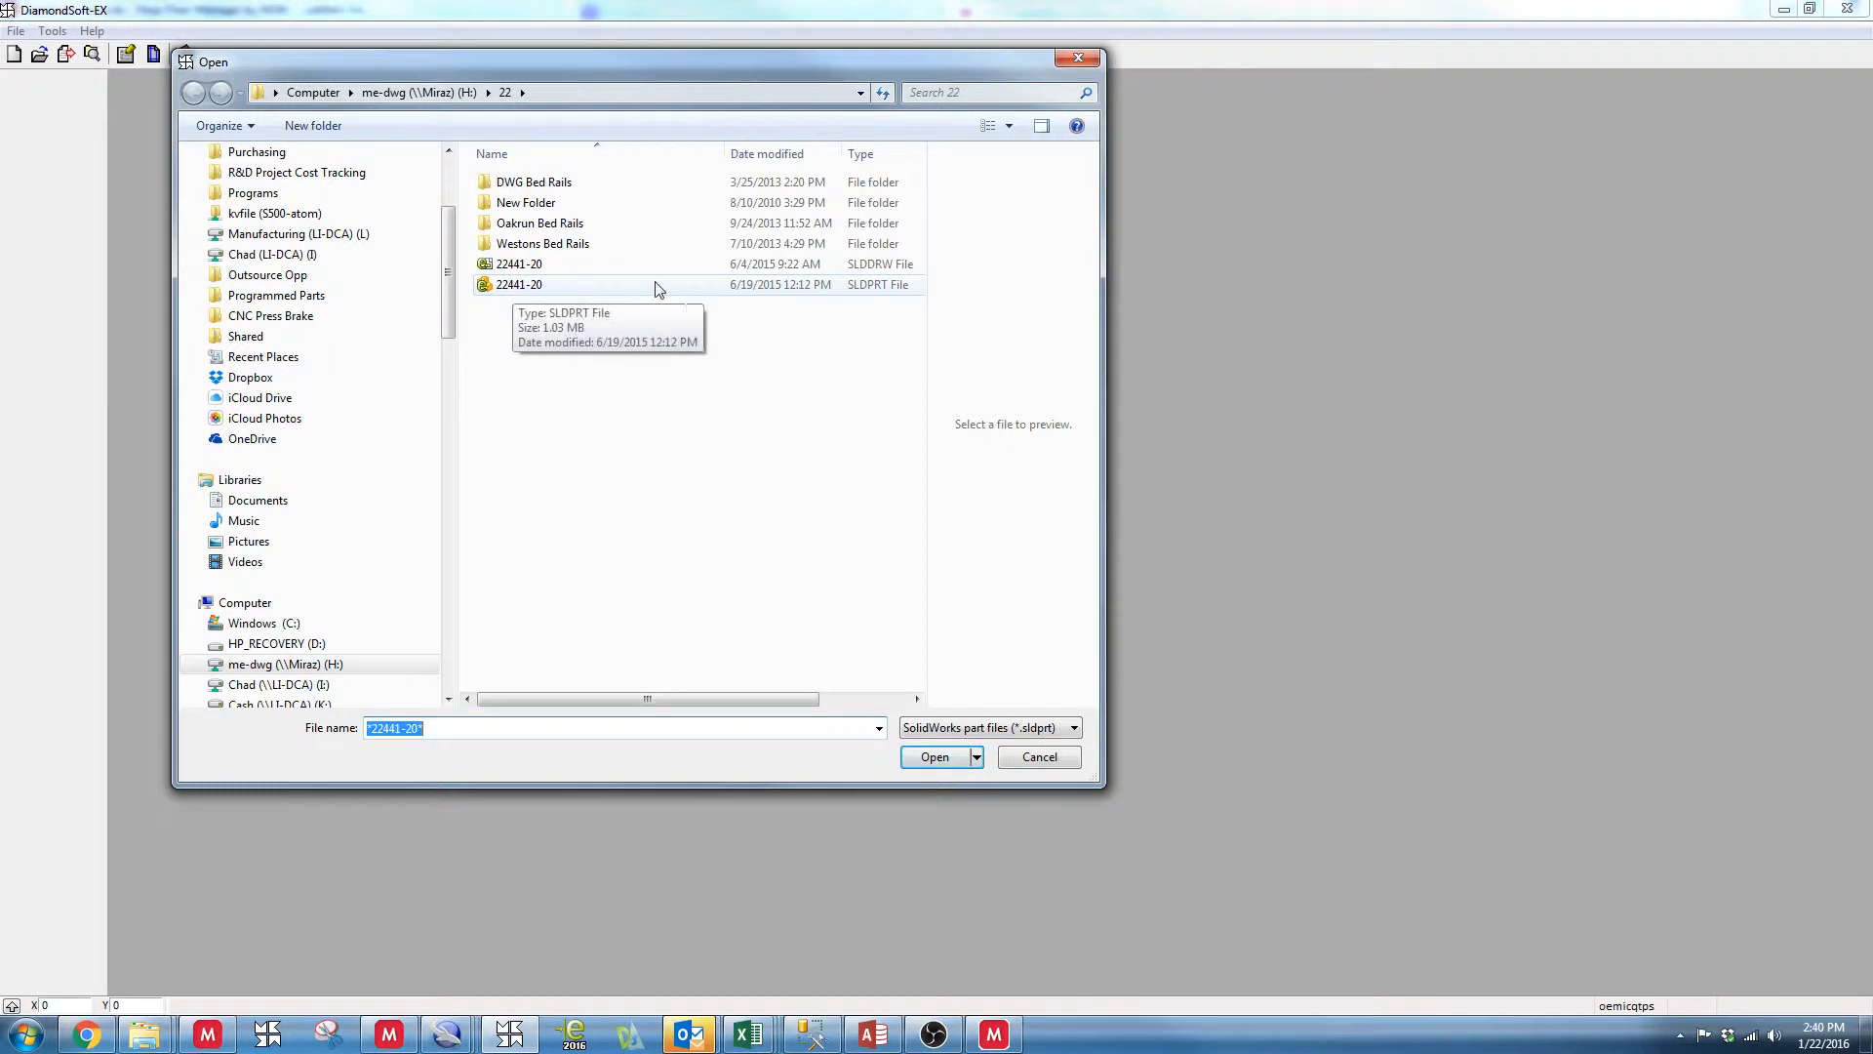
Open the SolidWorks part 22441-20 and clean it up for unfolding with the slotted face as base plane, dismissing the bend deduction entry
double_click(856, 284)
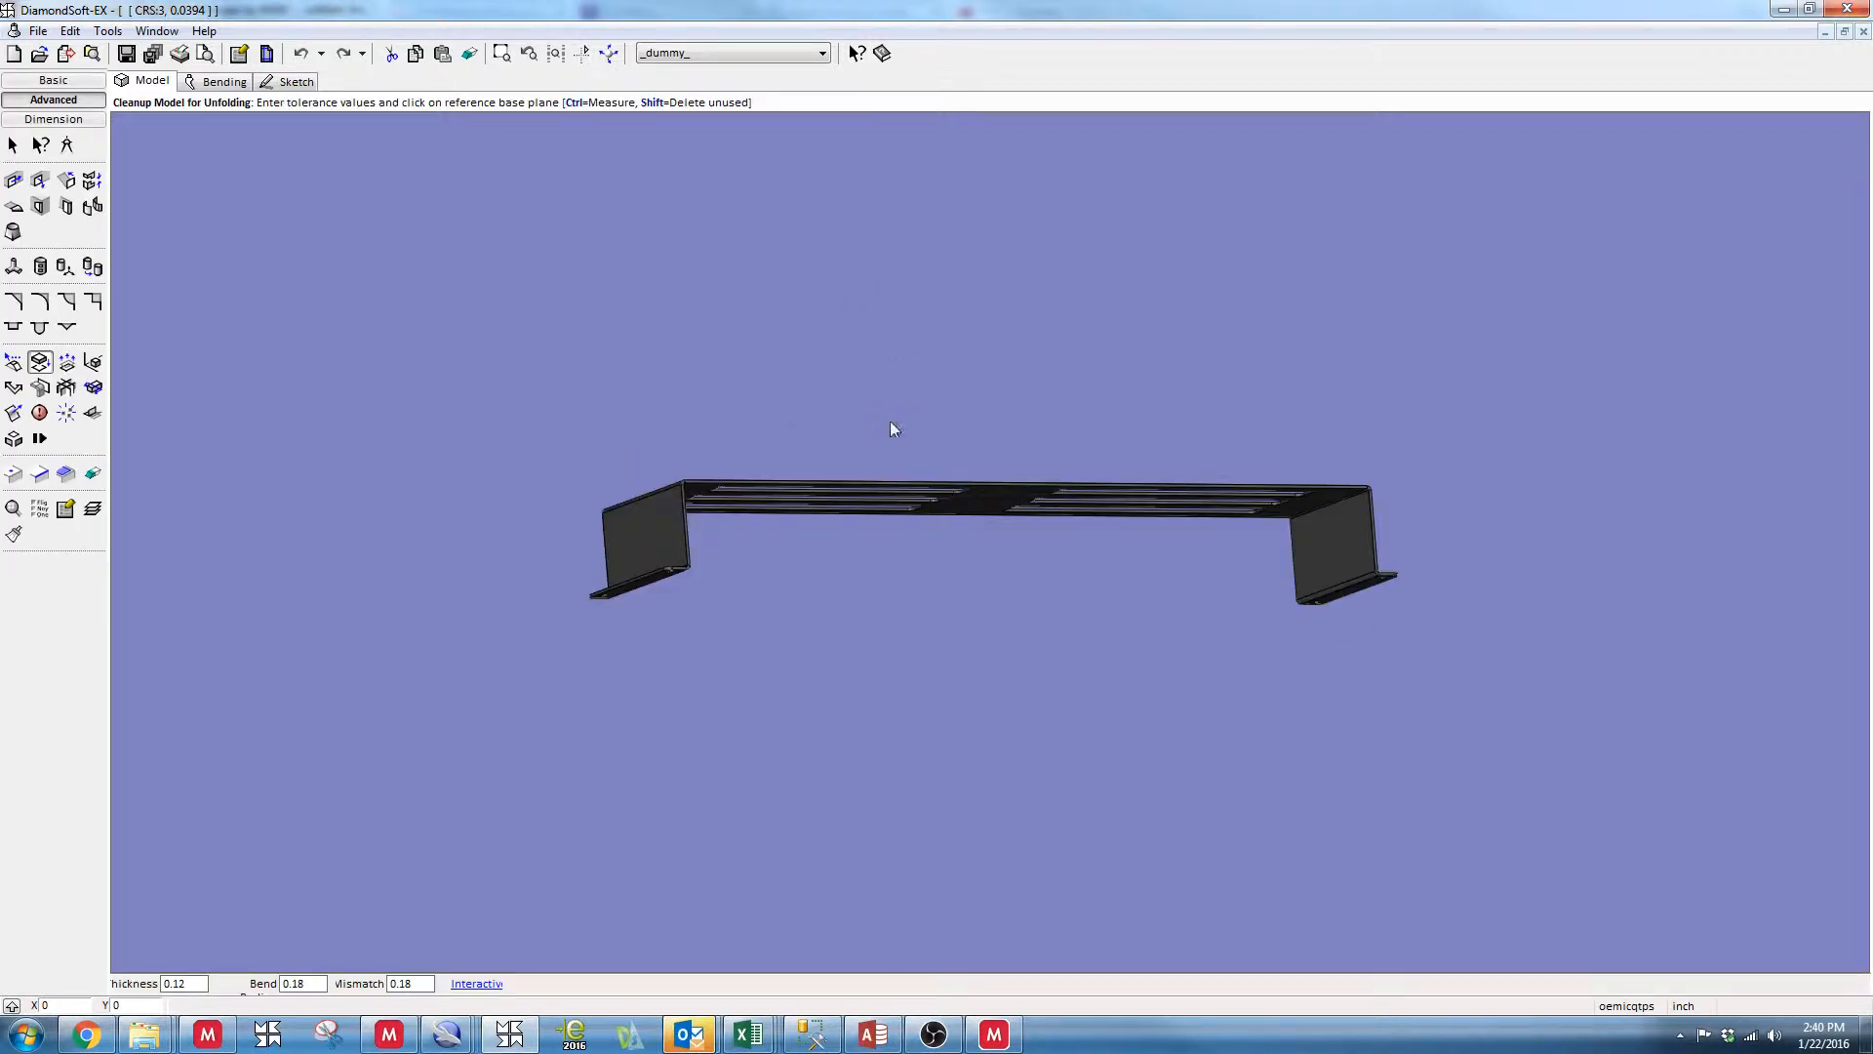
middle_drag(890, 423, 767, 306)
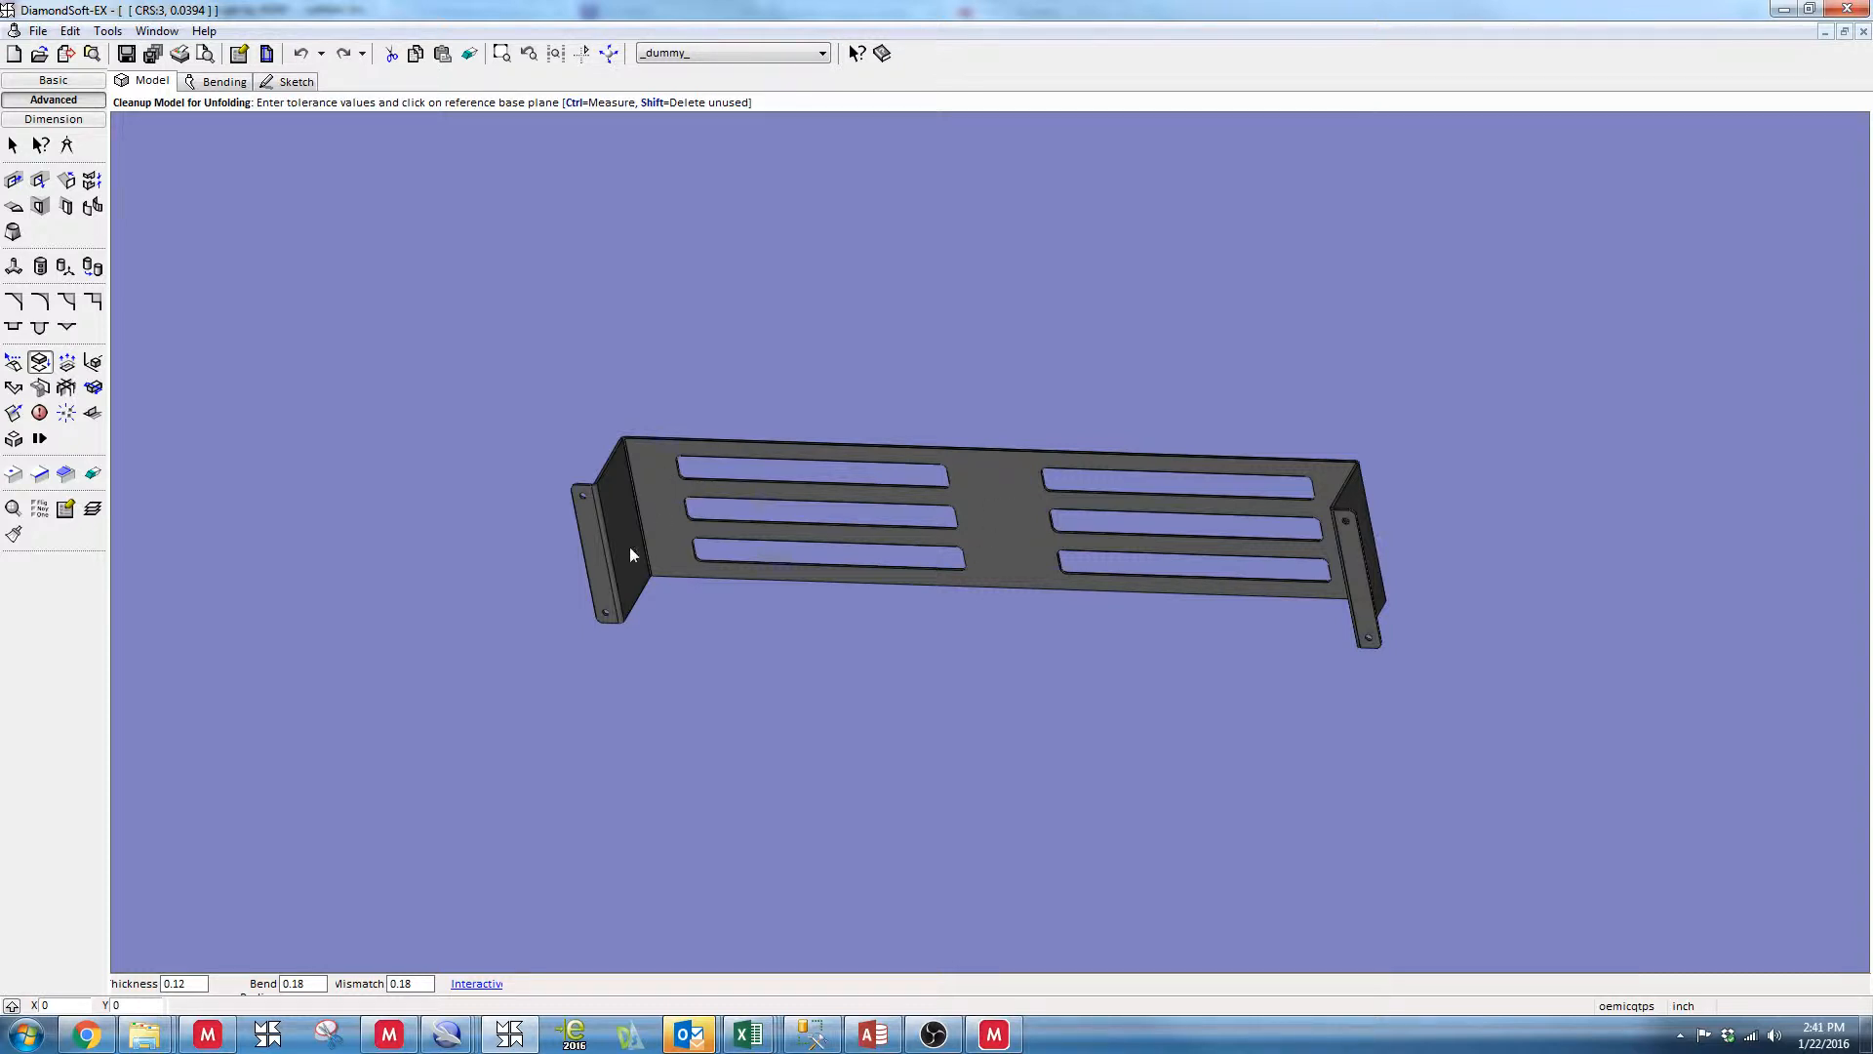
click(987, 500)
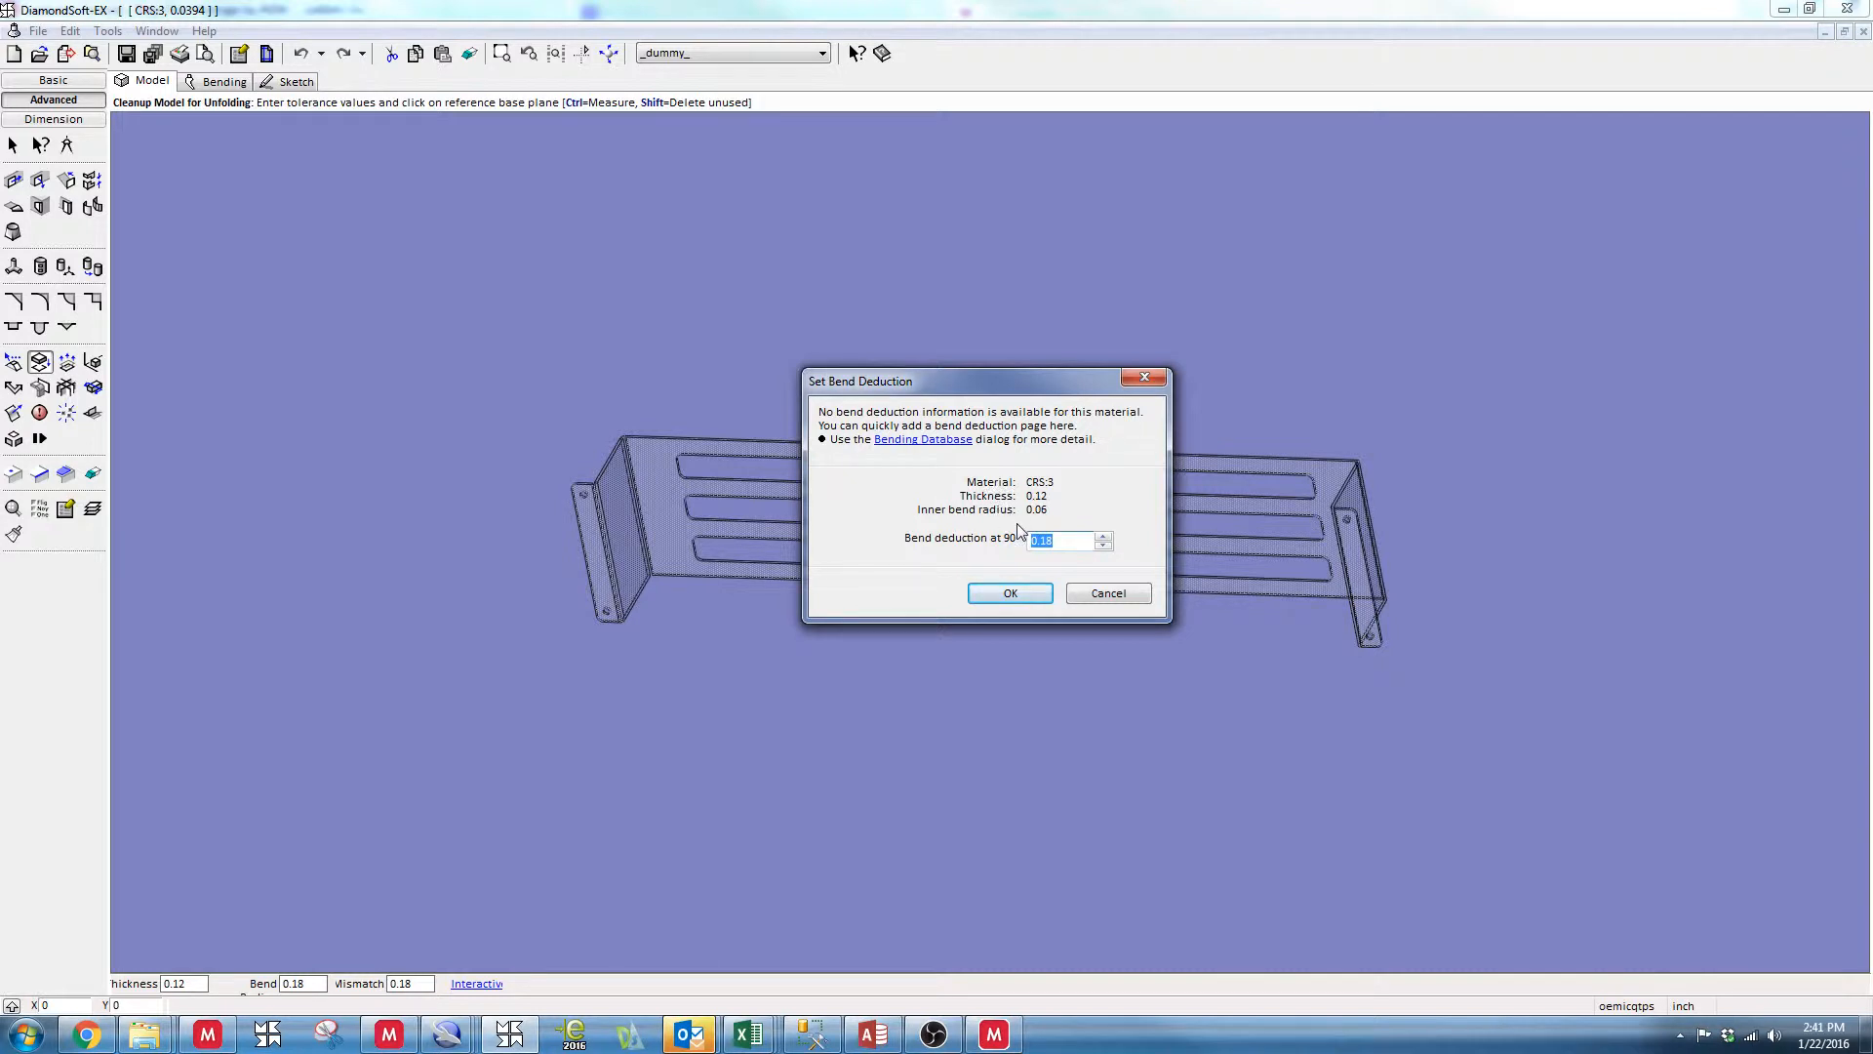
drag(1000, 392, 898, 332)
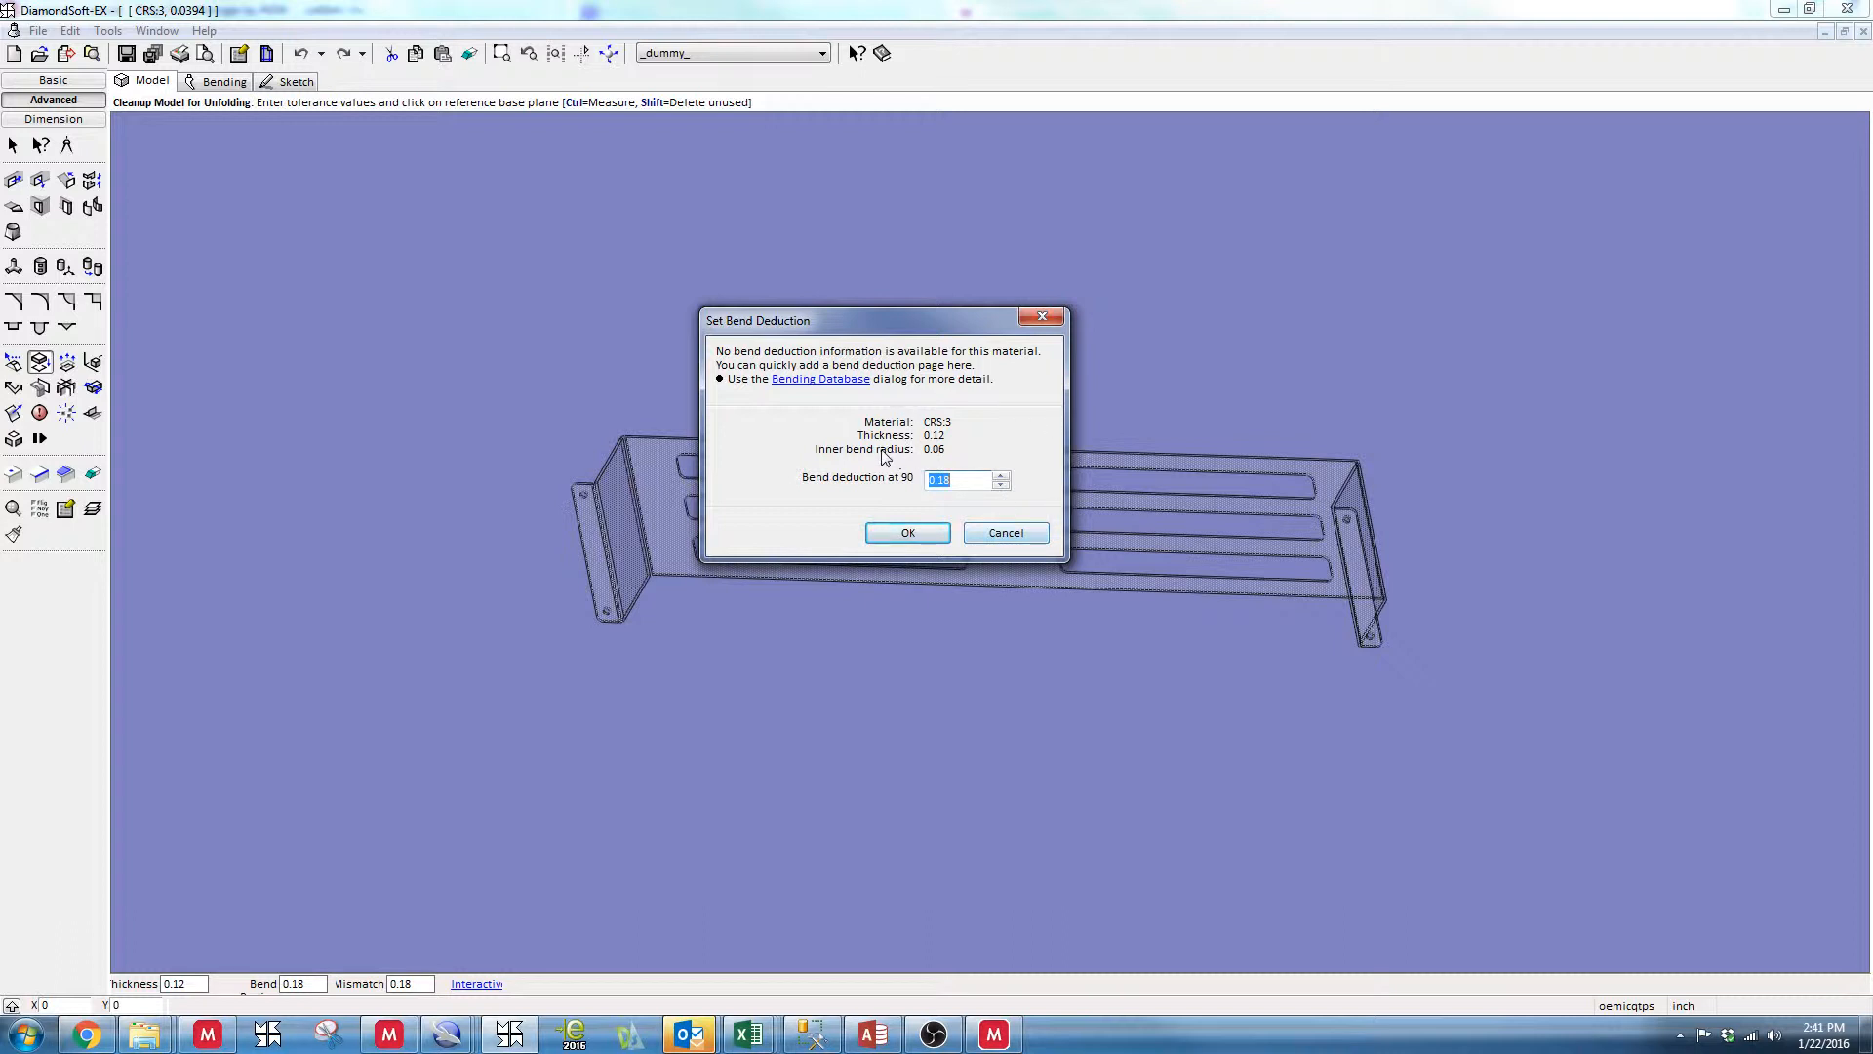
click(996, 539)
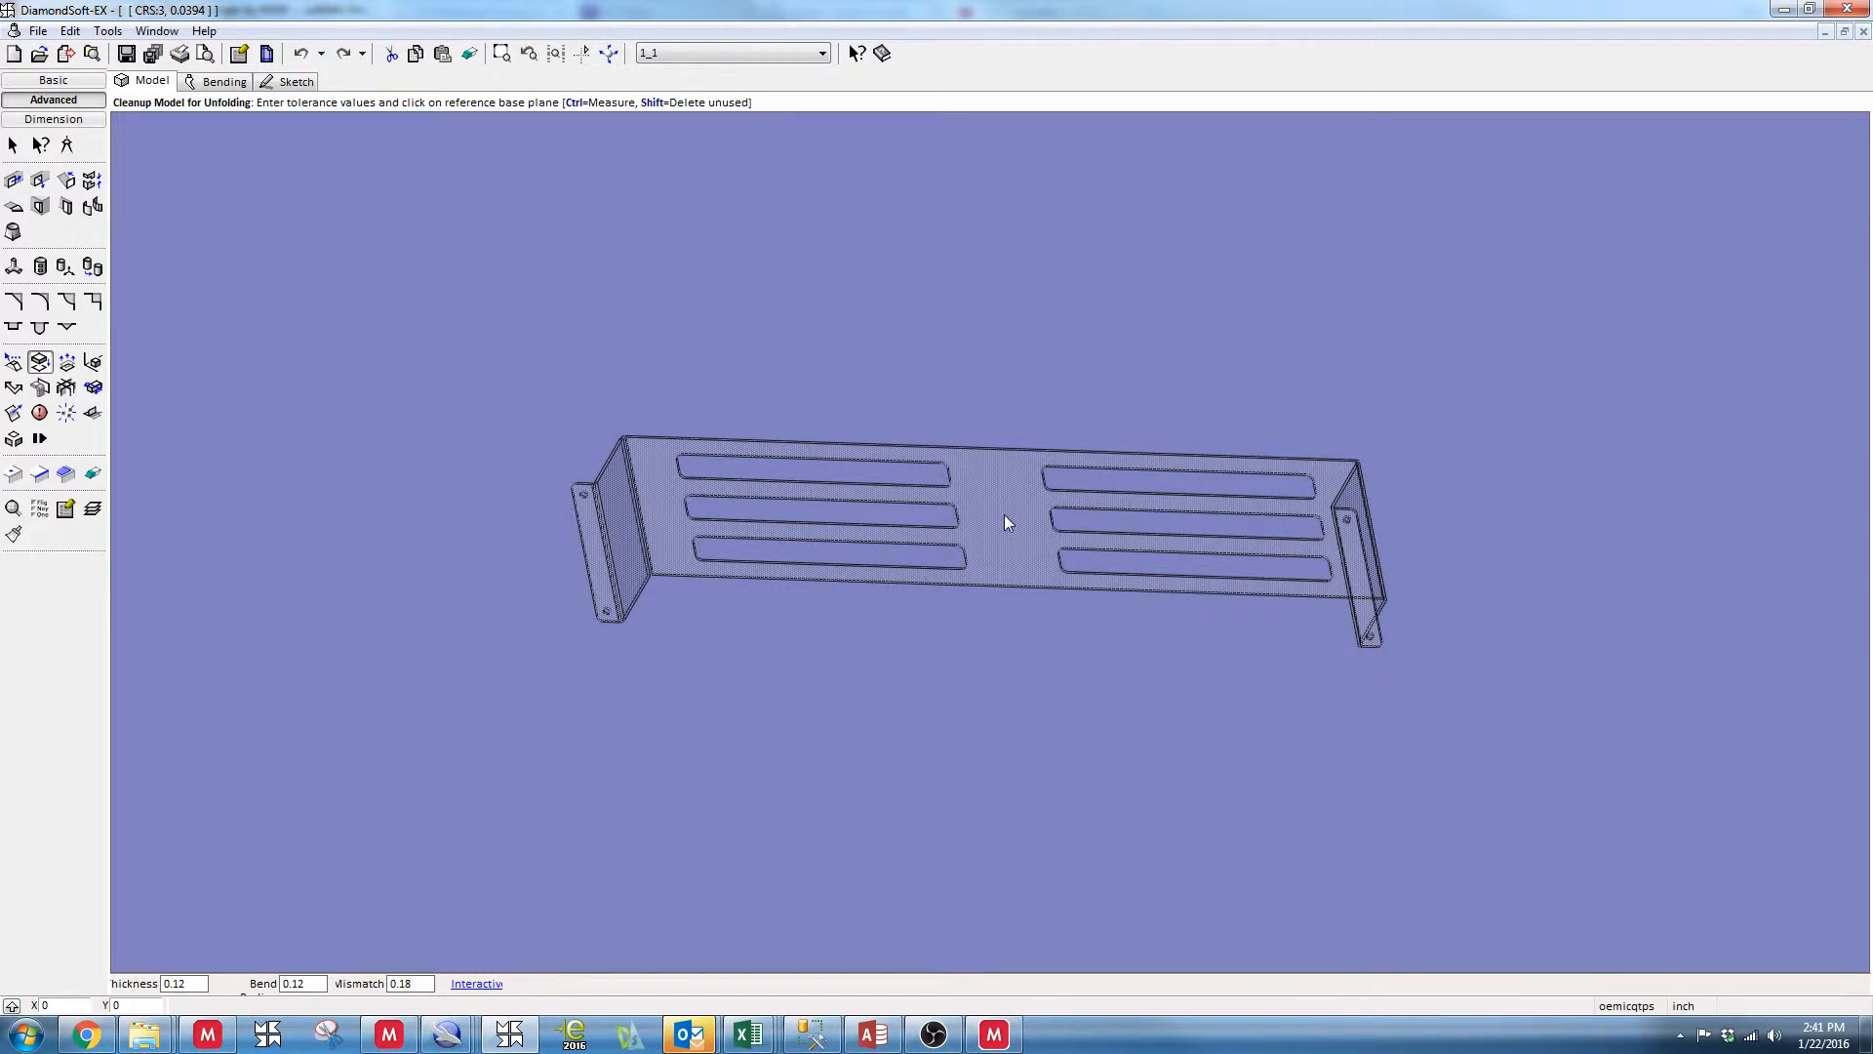
In the layer setup, make _dummy_ the active layer and assign ALUMINIUM with thickness 0.125, R0.0315 V0.8661 (11ga)
click(93, 511)
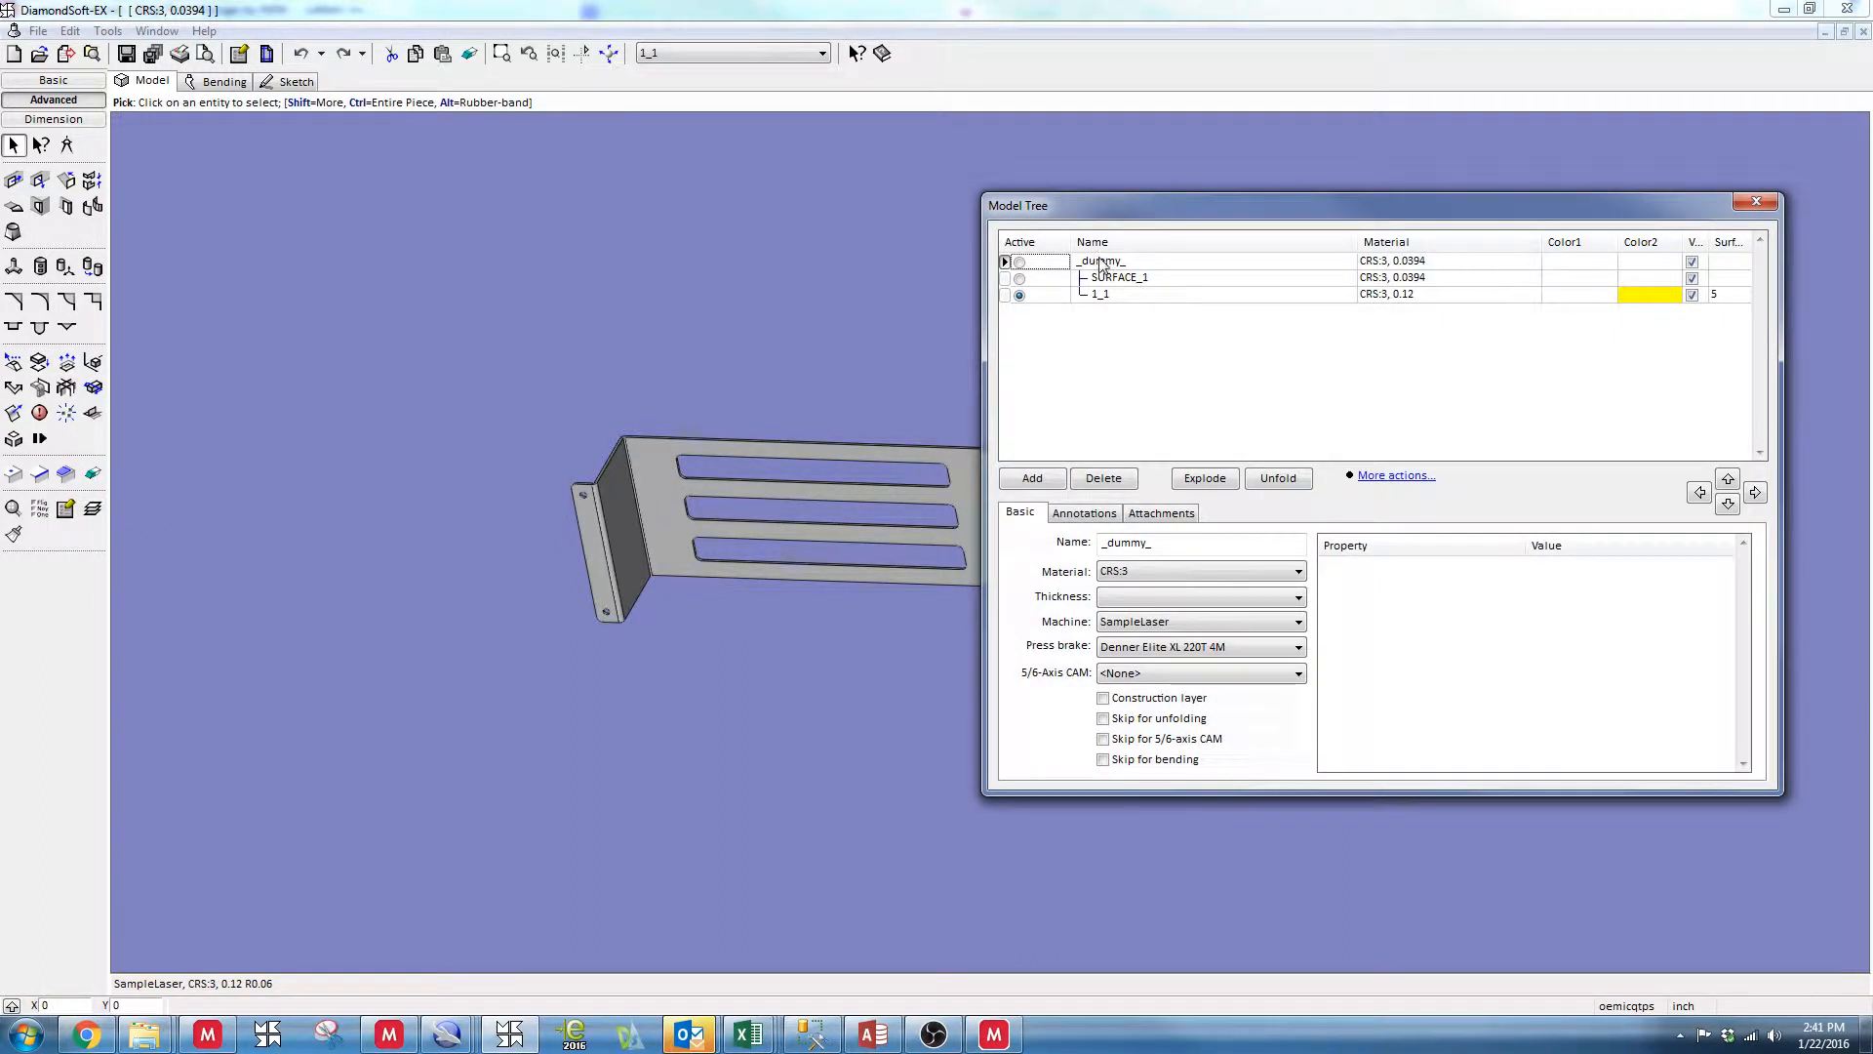
click(1020, 261)
drag(1089, 219, 933, 216)
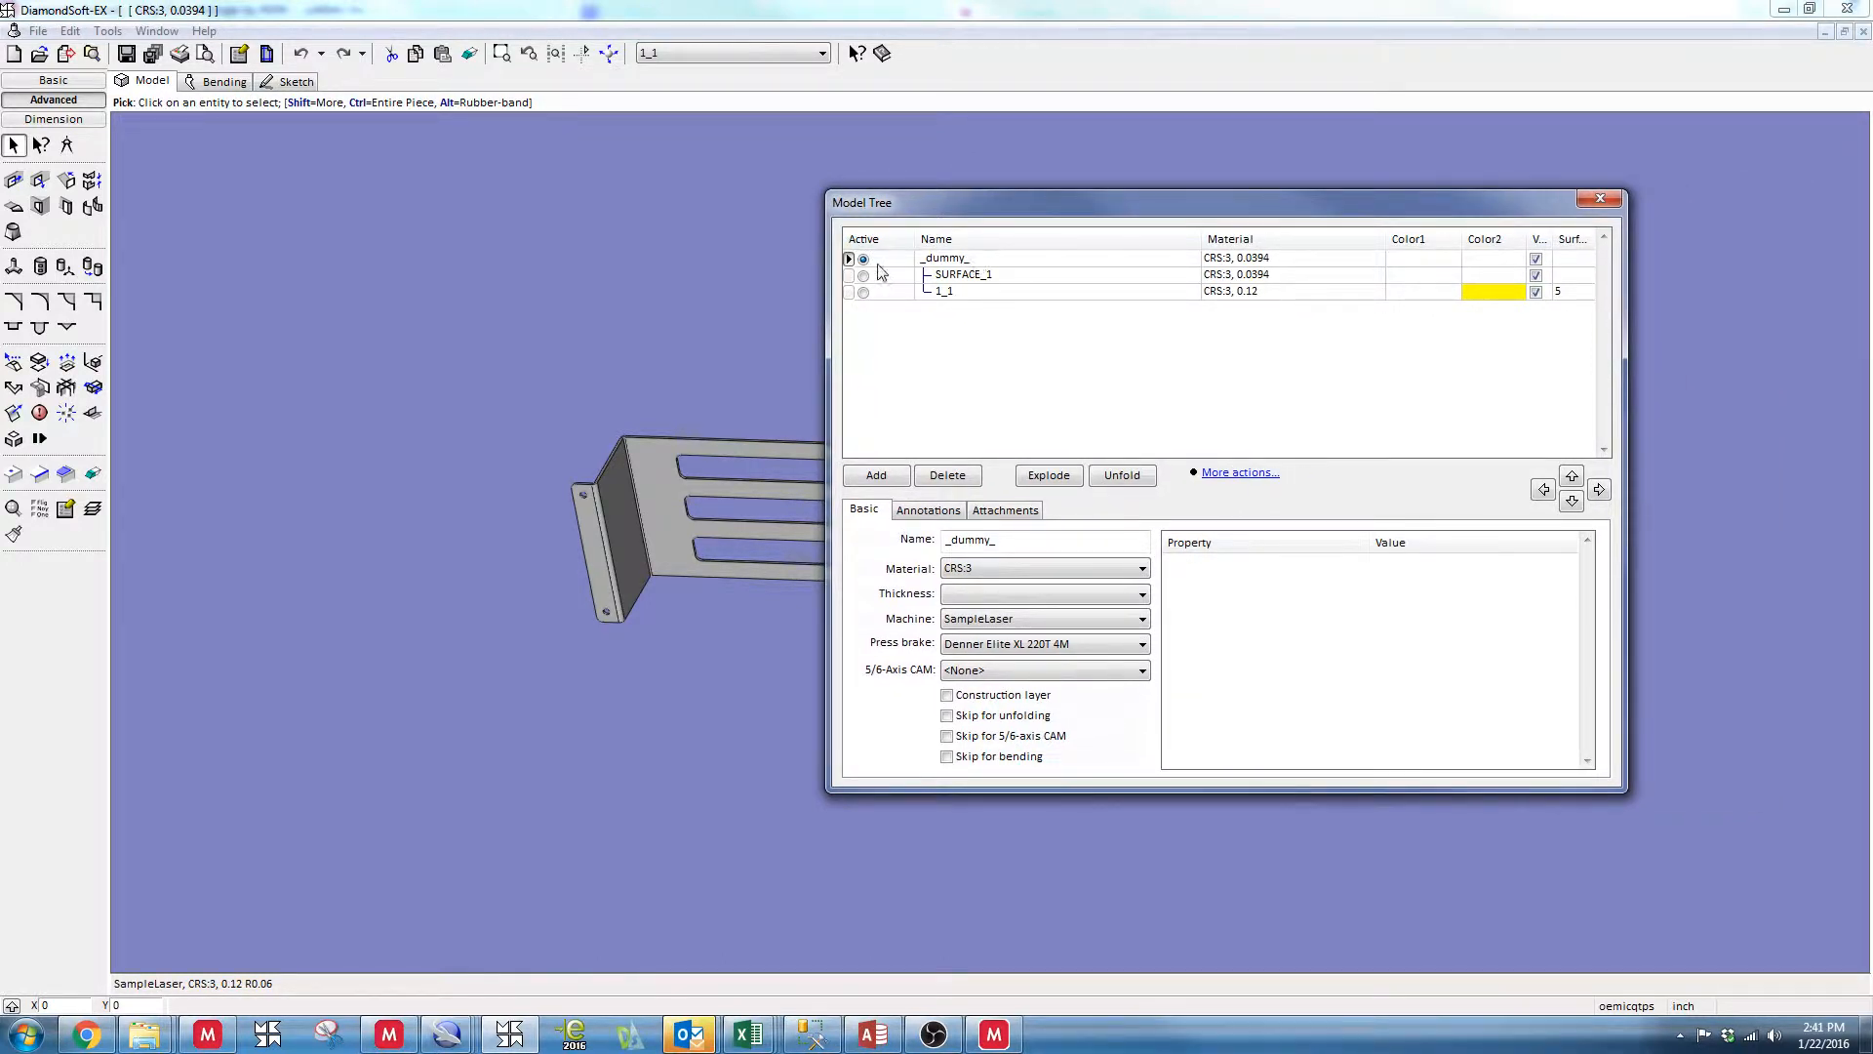
click(1015, 568)
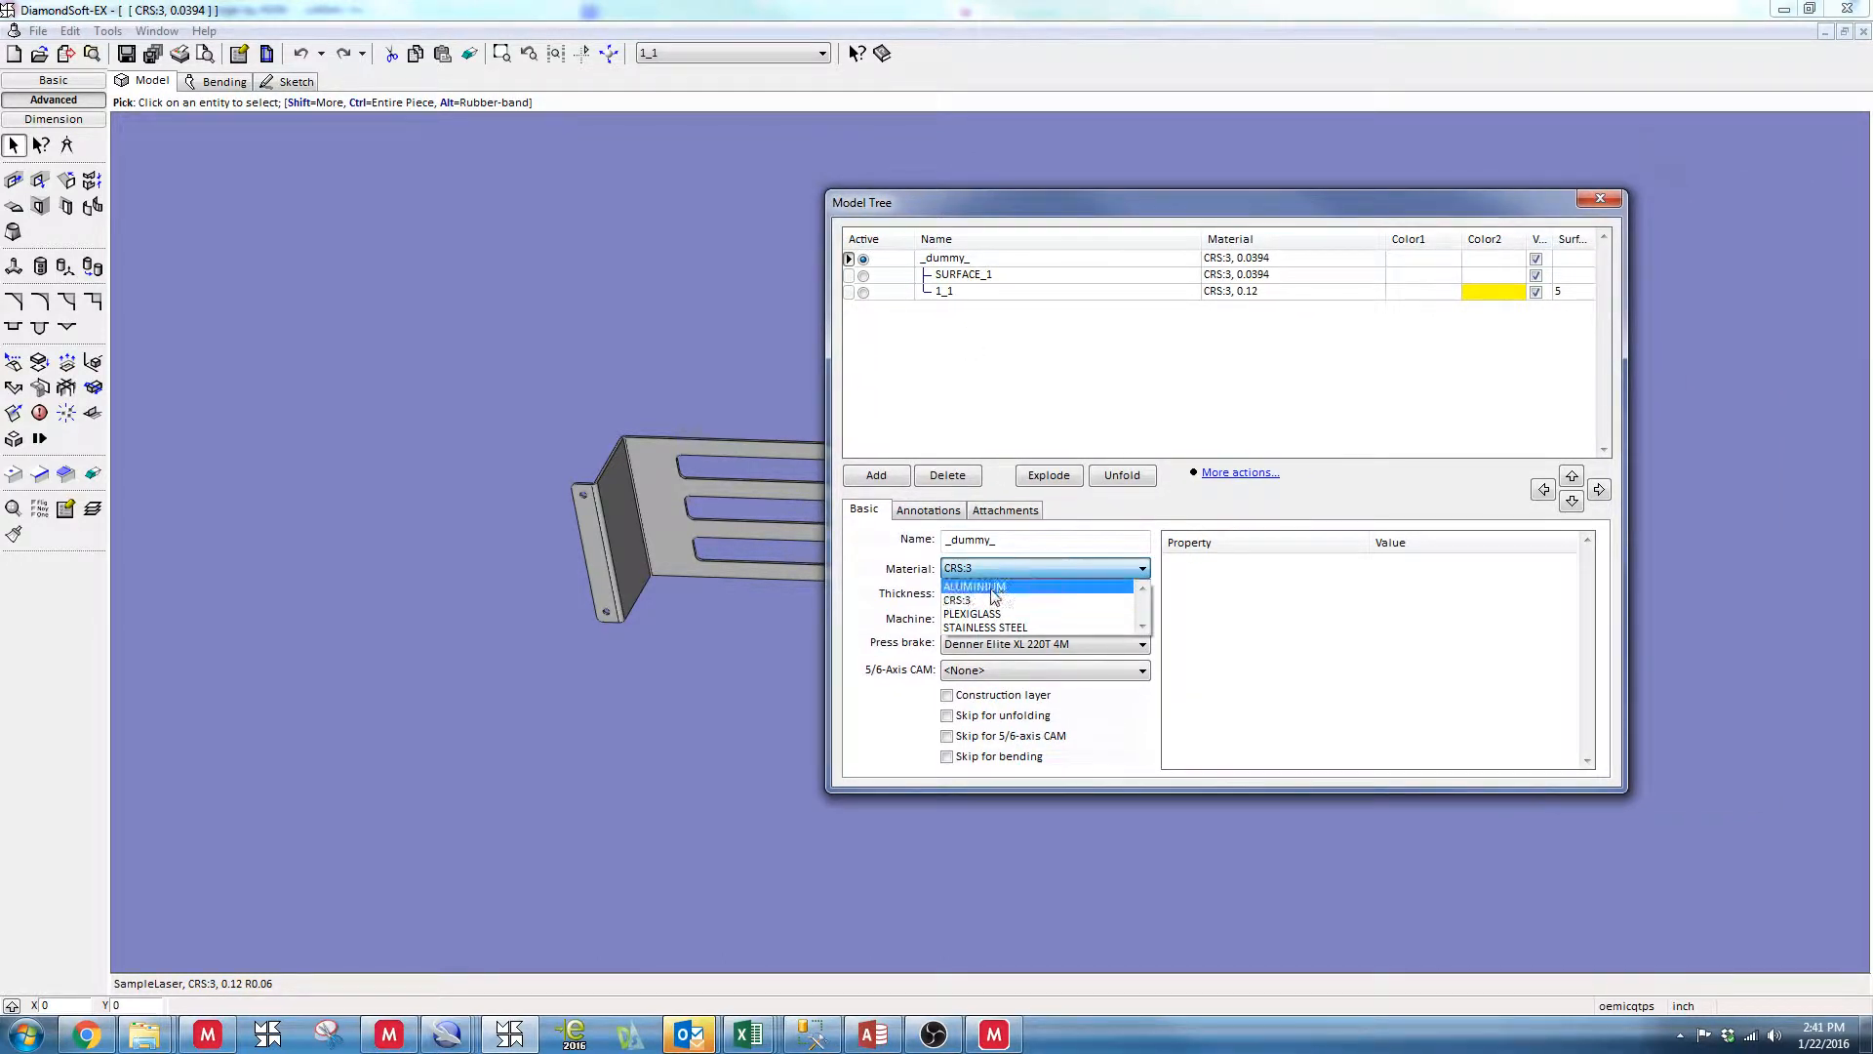
click(994, 587)
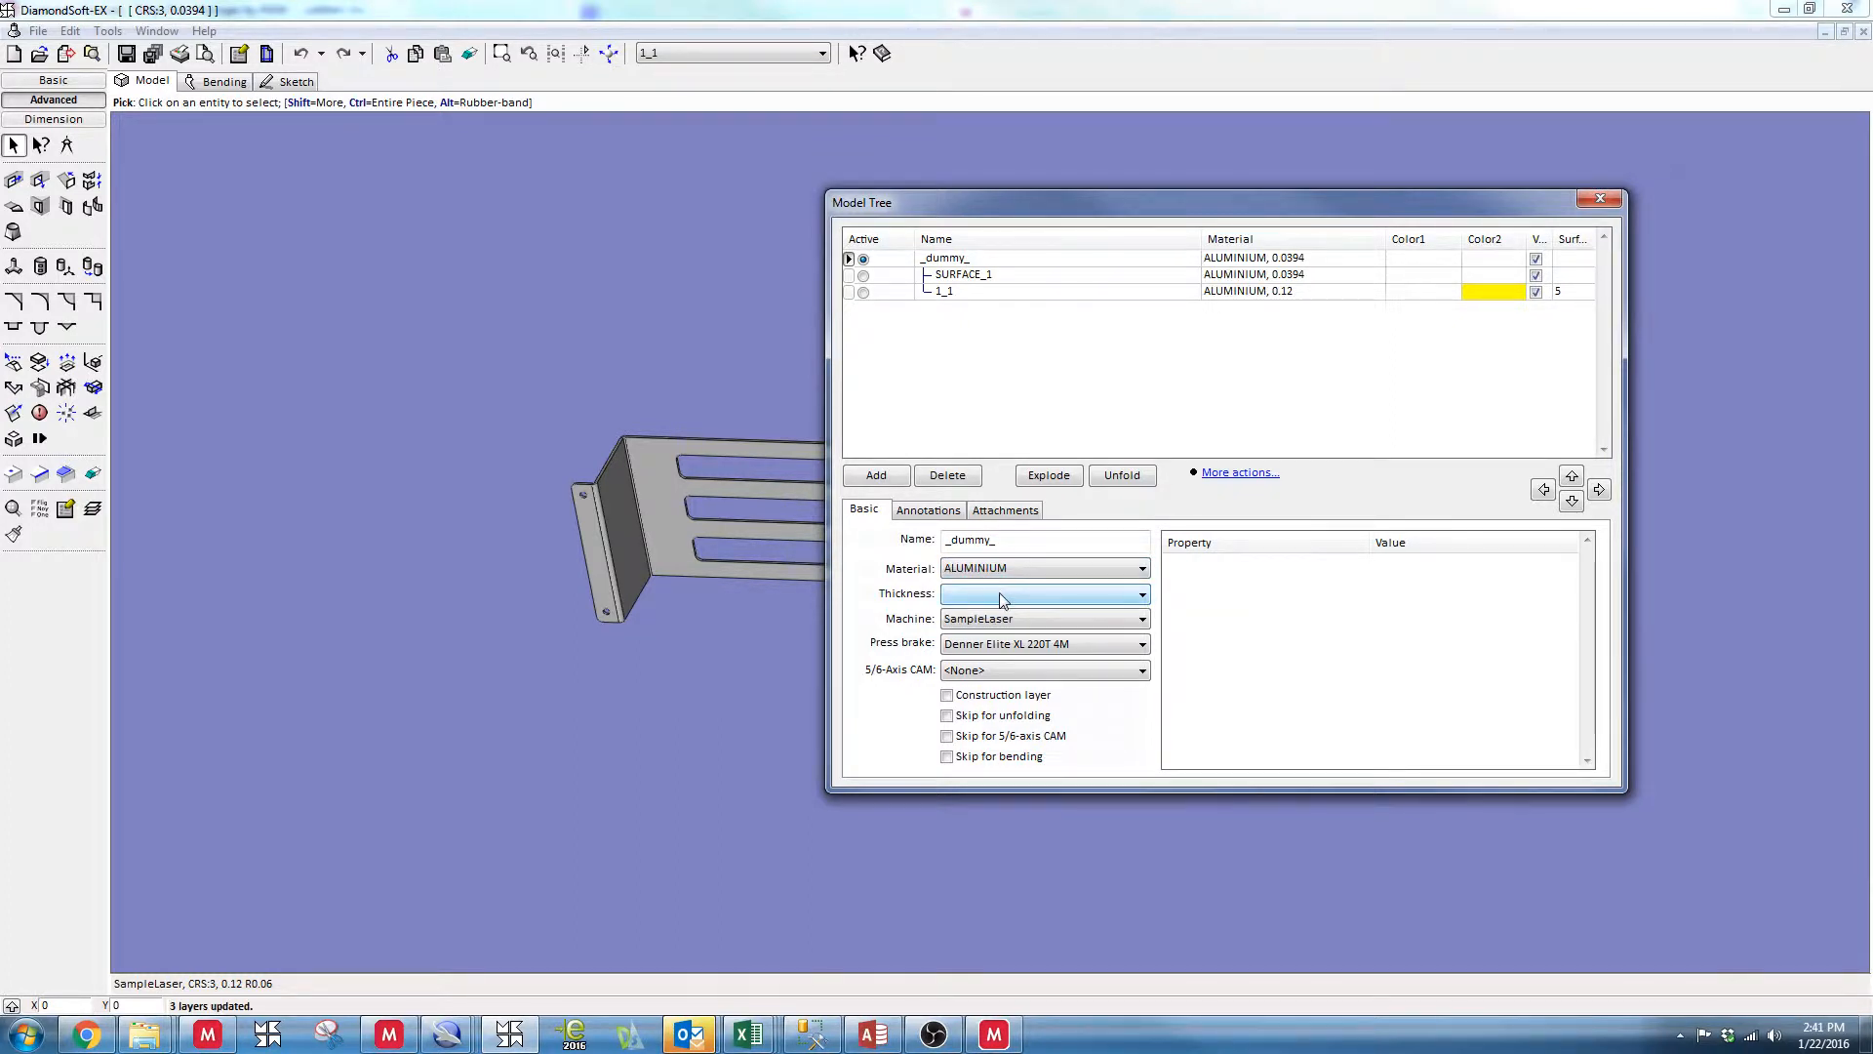
click(1003, 597)
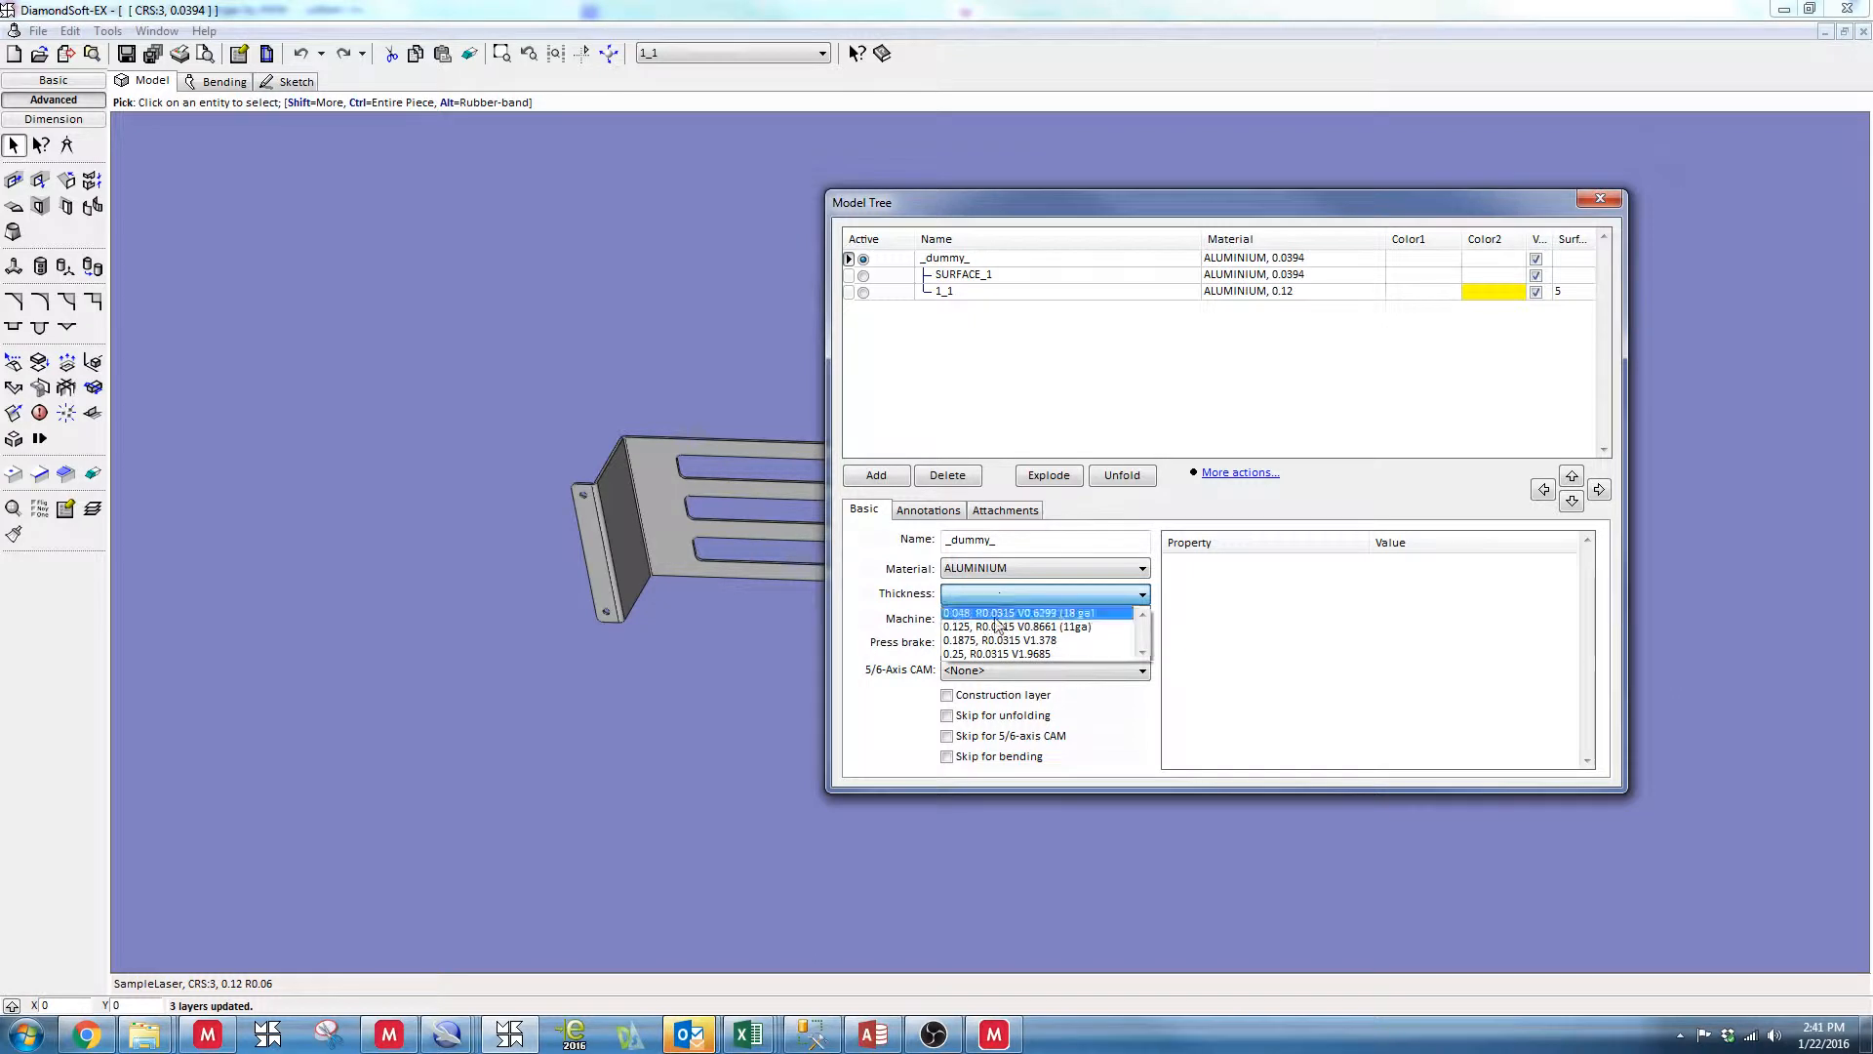
click(994, 627)
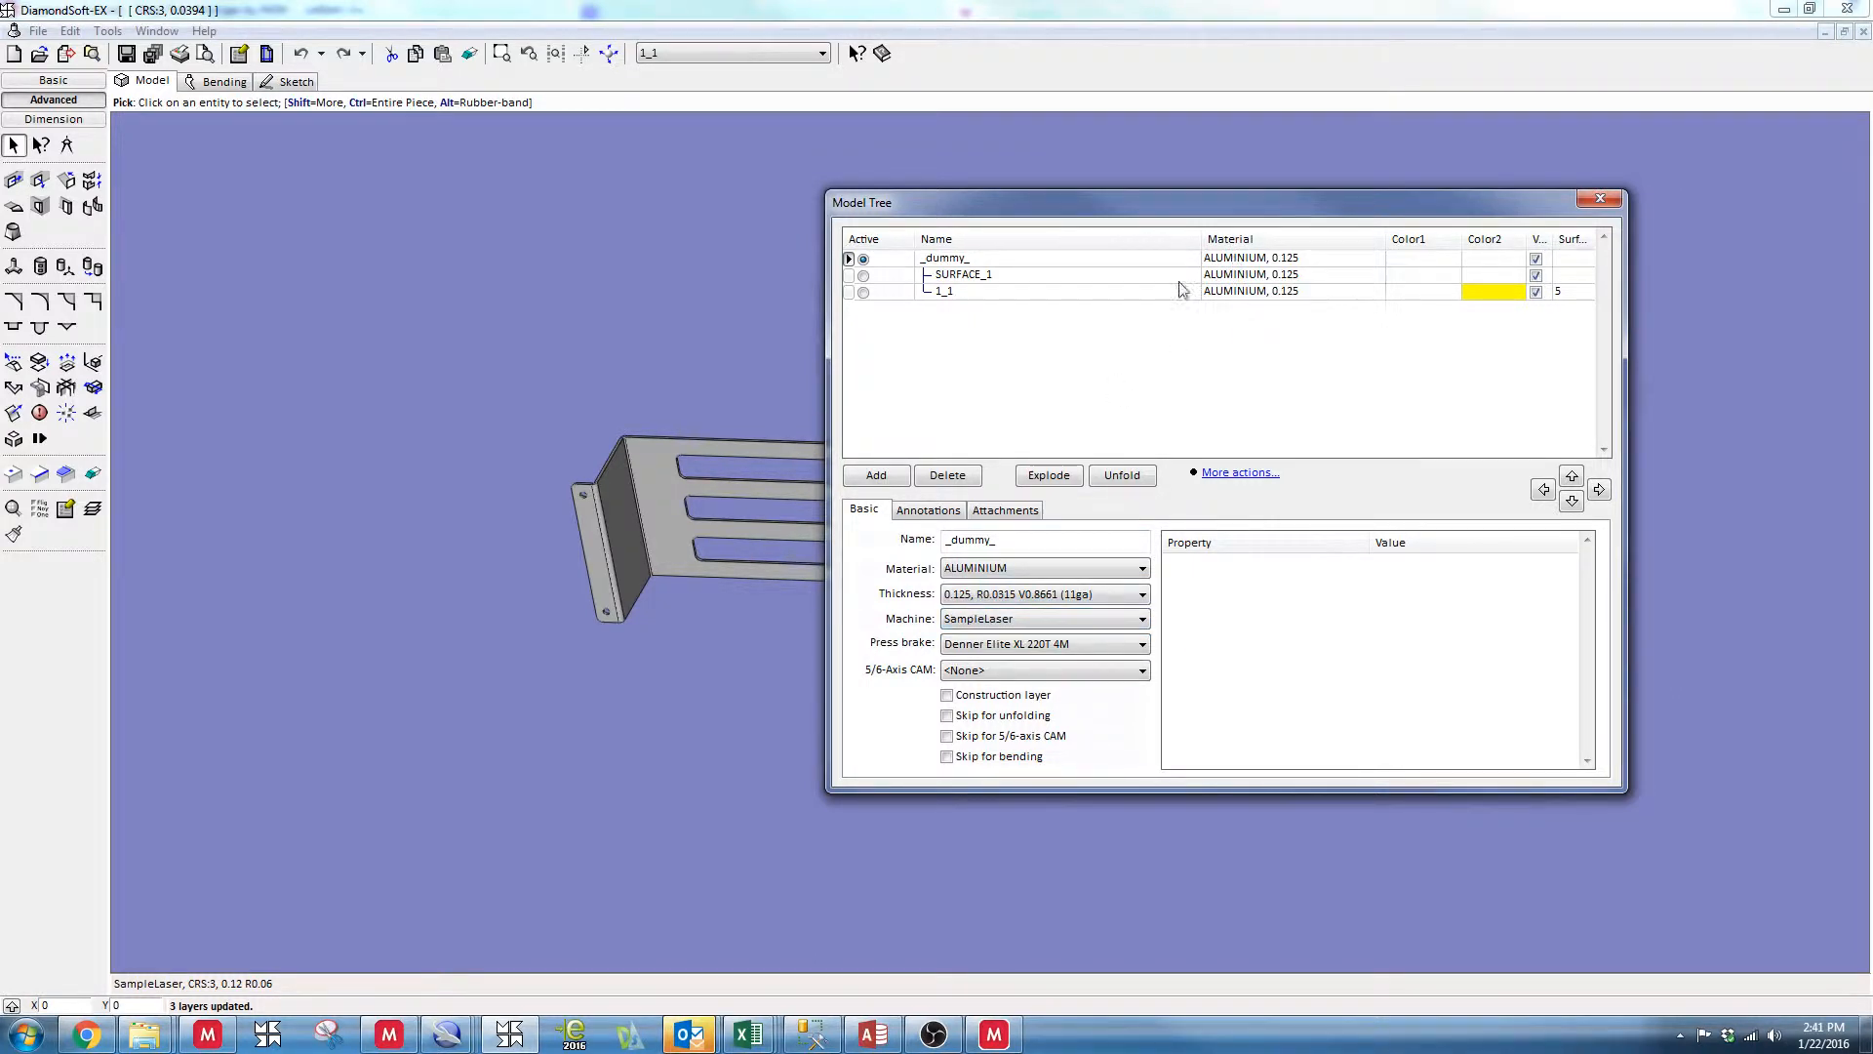
Review the machine and press brake choices and the properties of the _dummy_, SURFACE_1 and 1_1 layers, and close the model tree
click(989, 624)
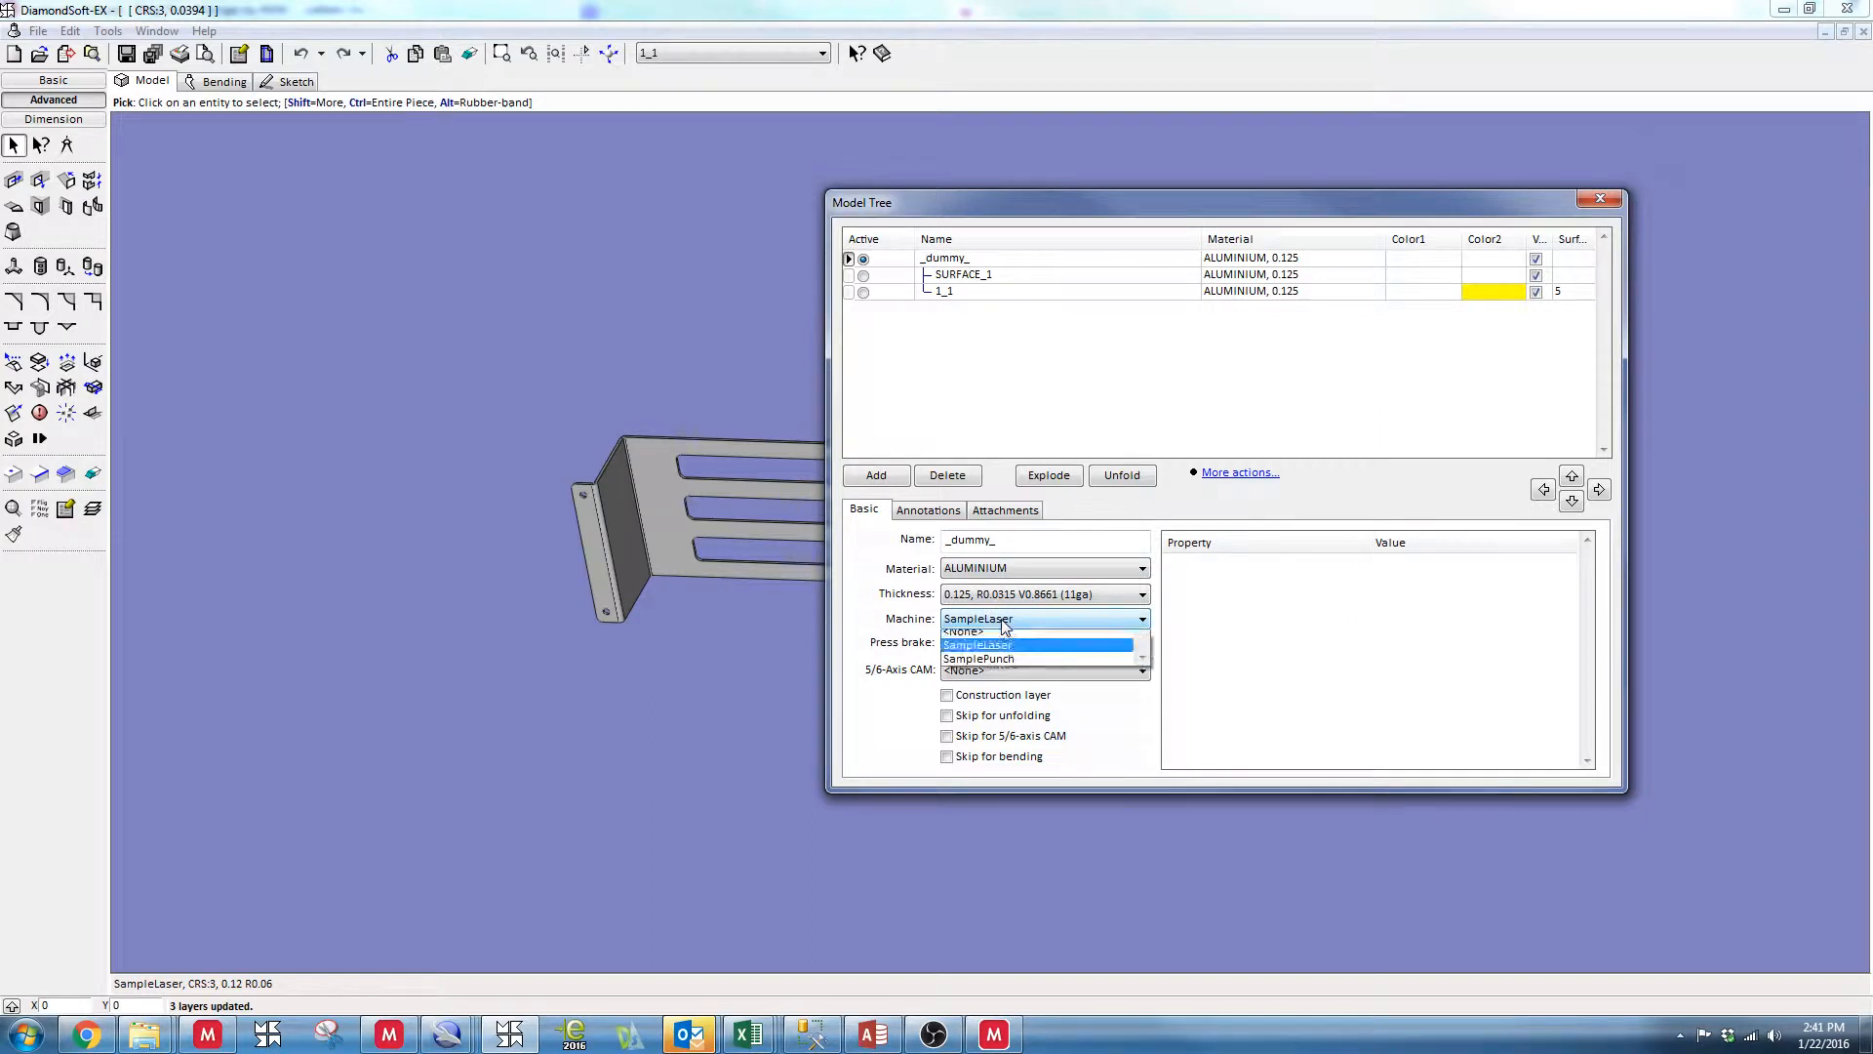
click(1039, 632)
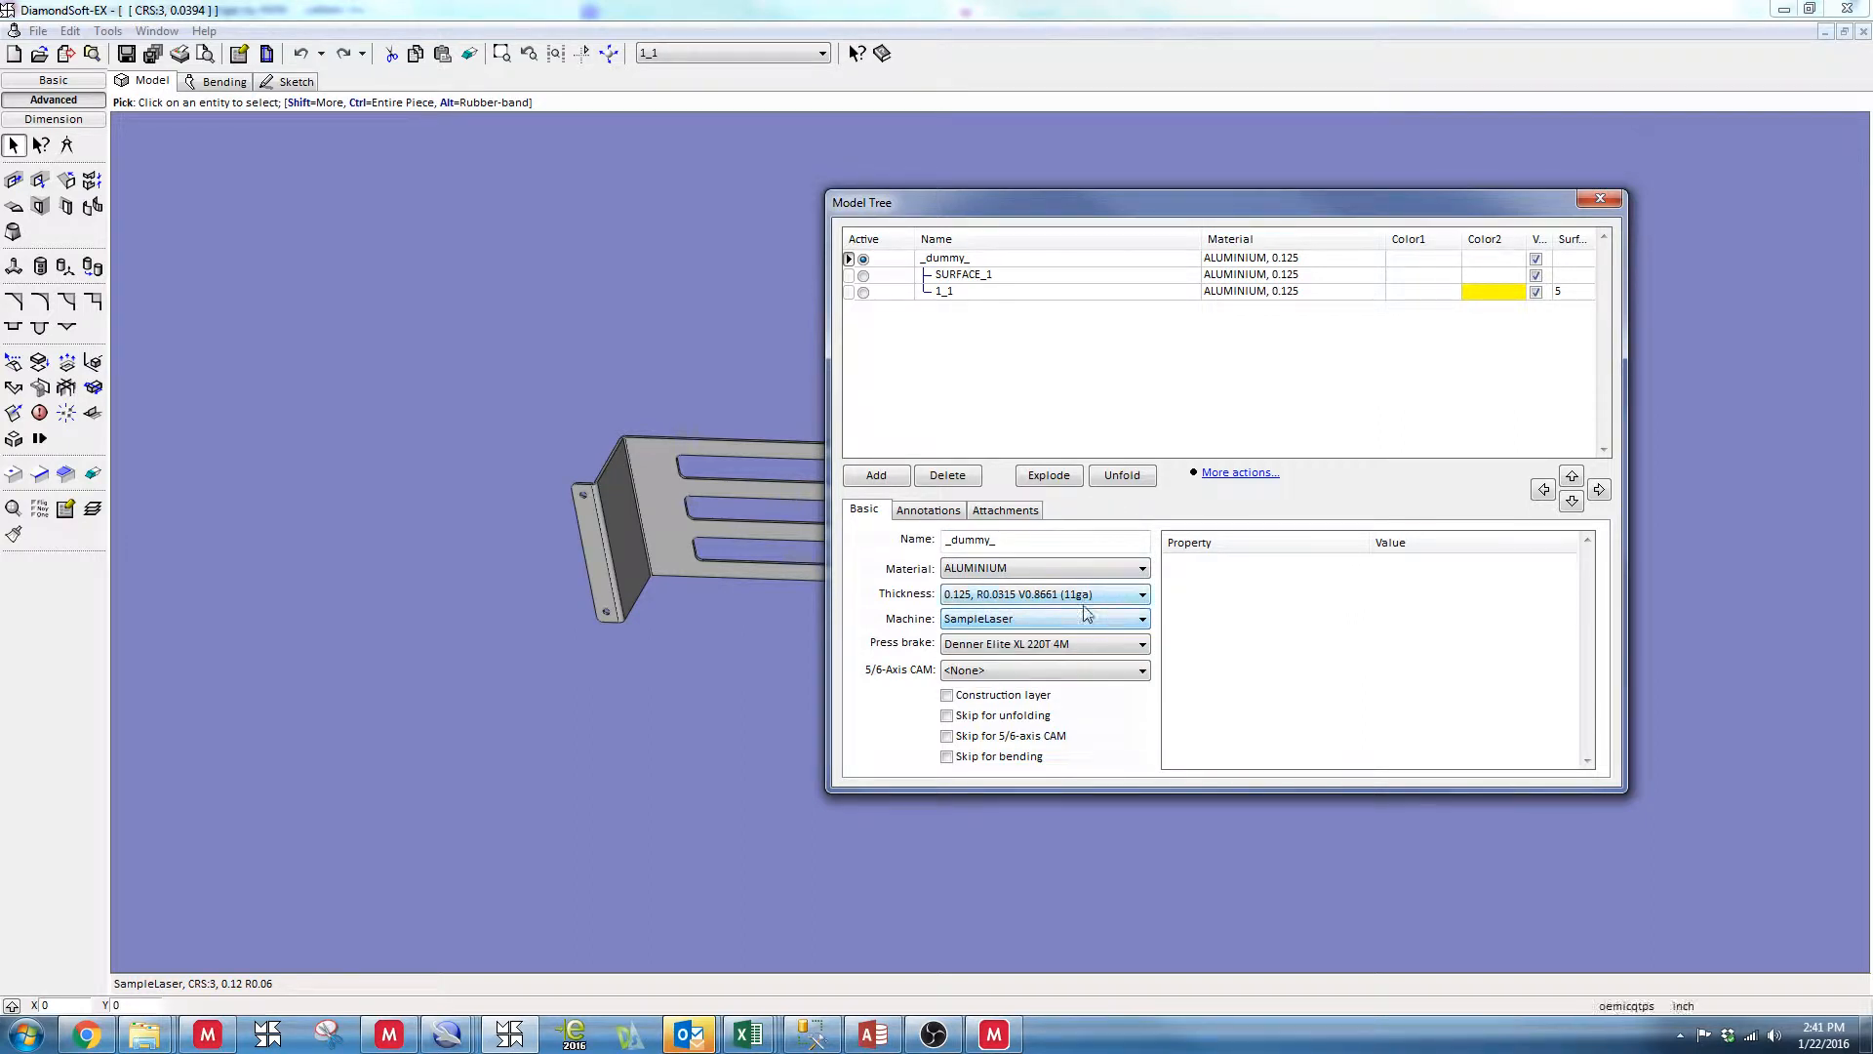
click(1016, 644)
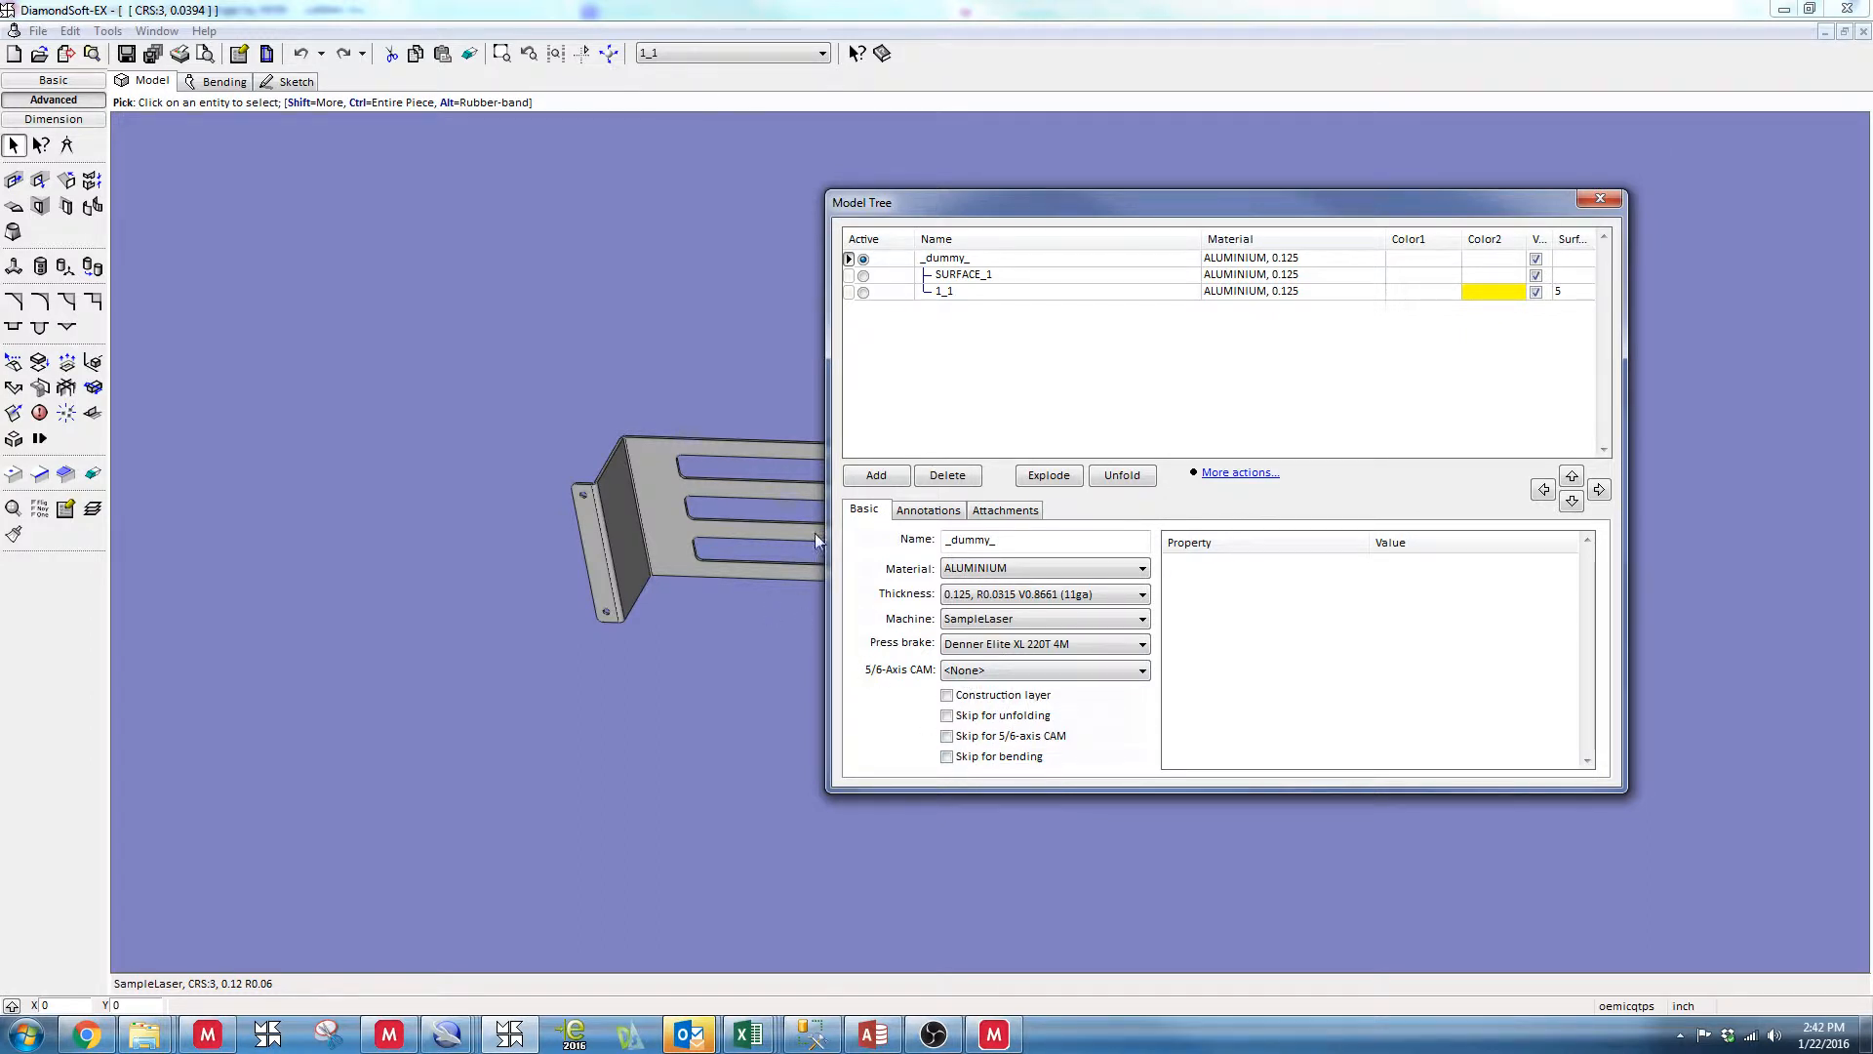
click(973, 292)
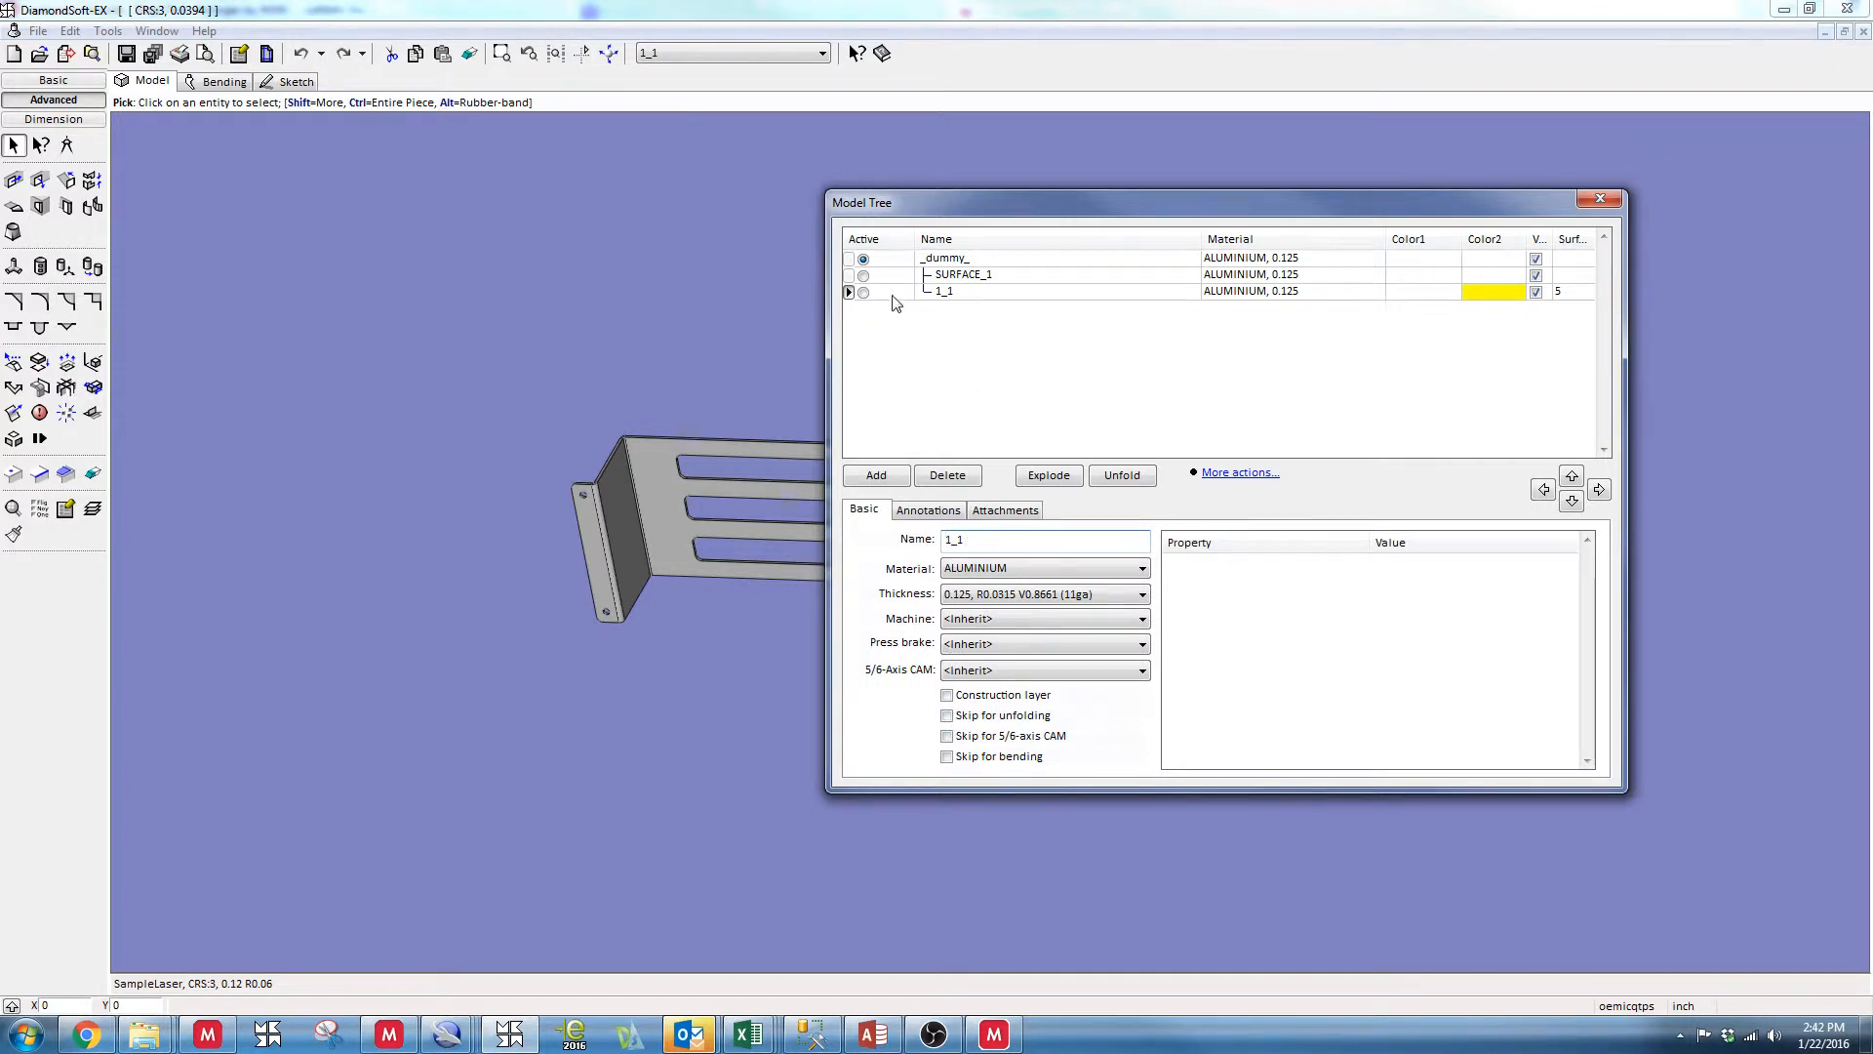
click(994, 262)
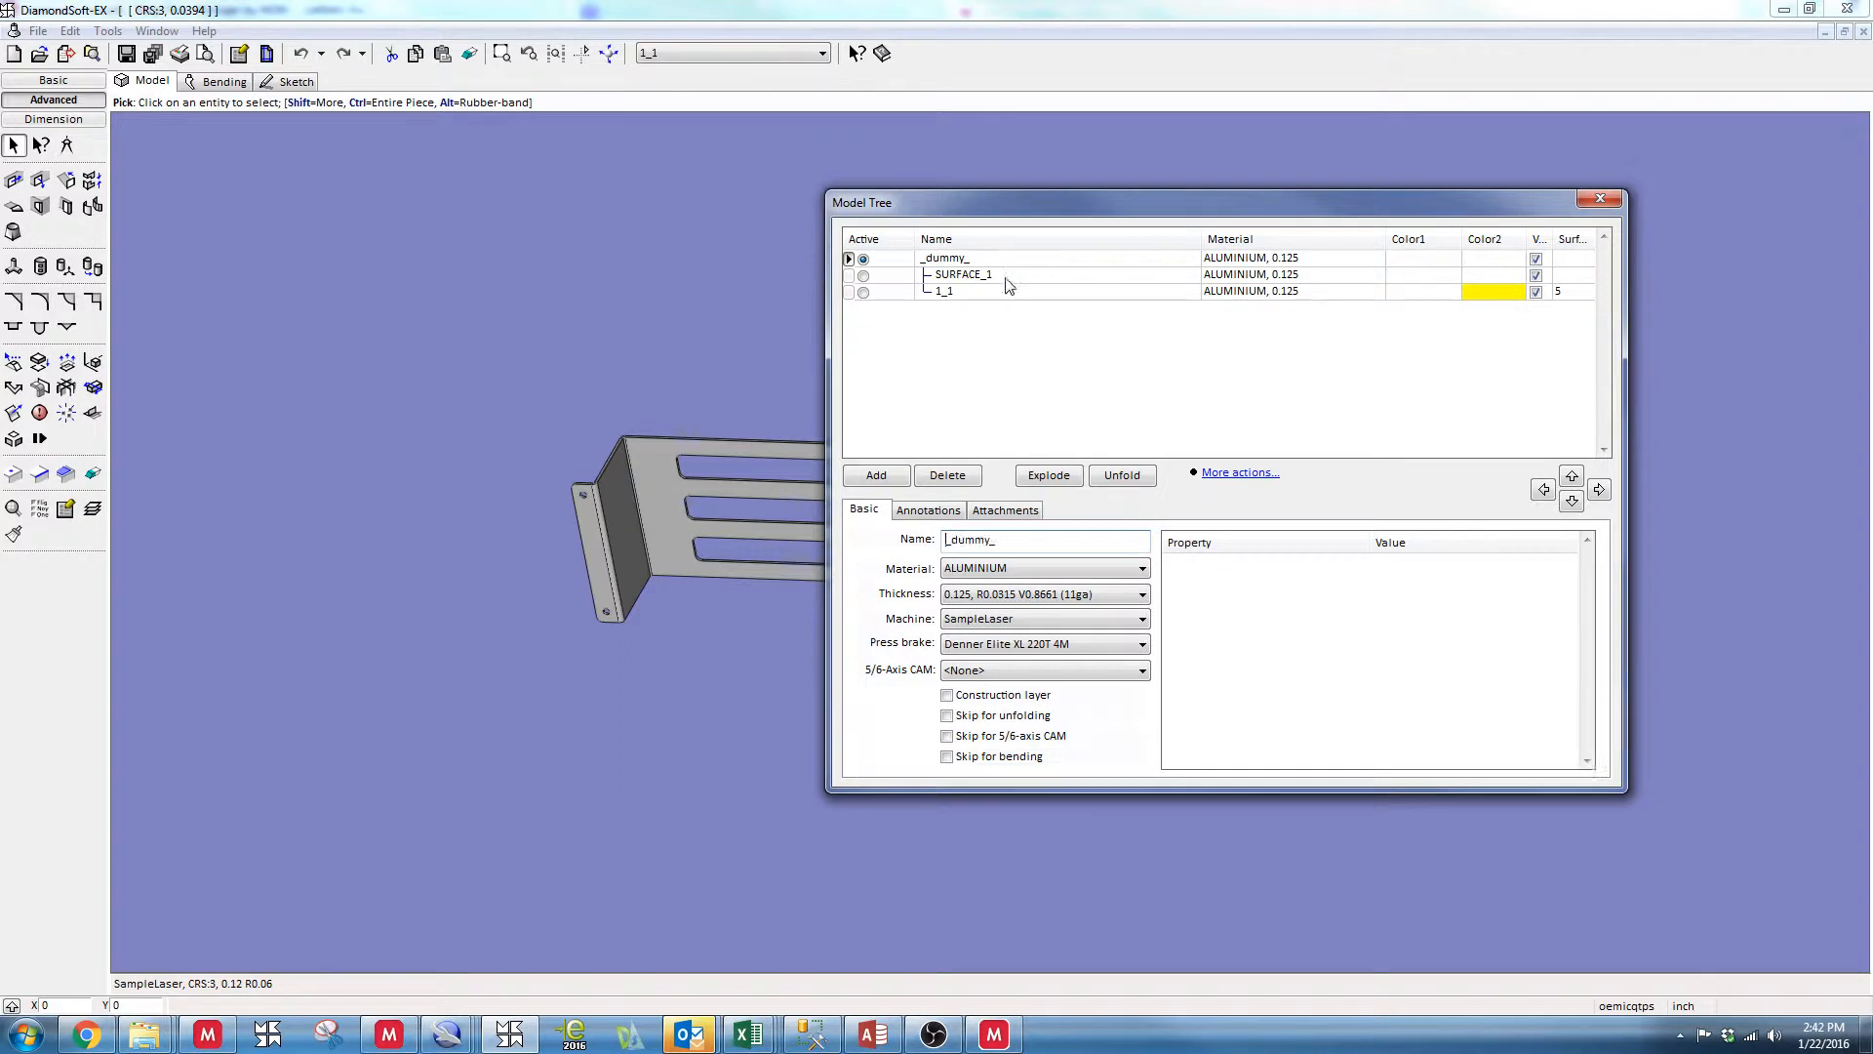
click(1009, 277)
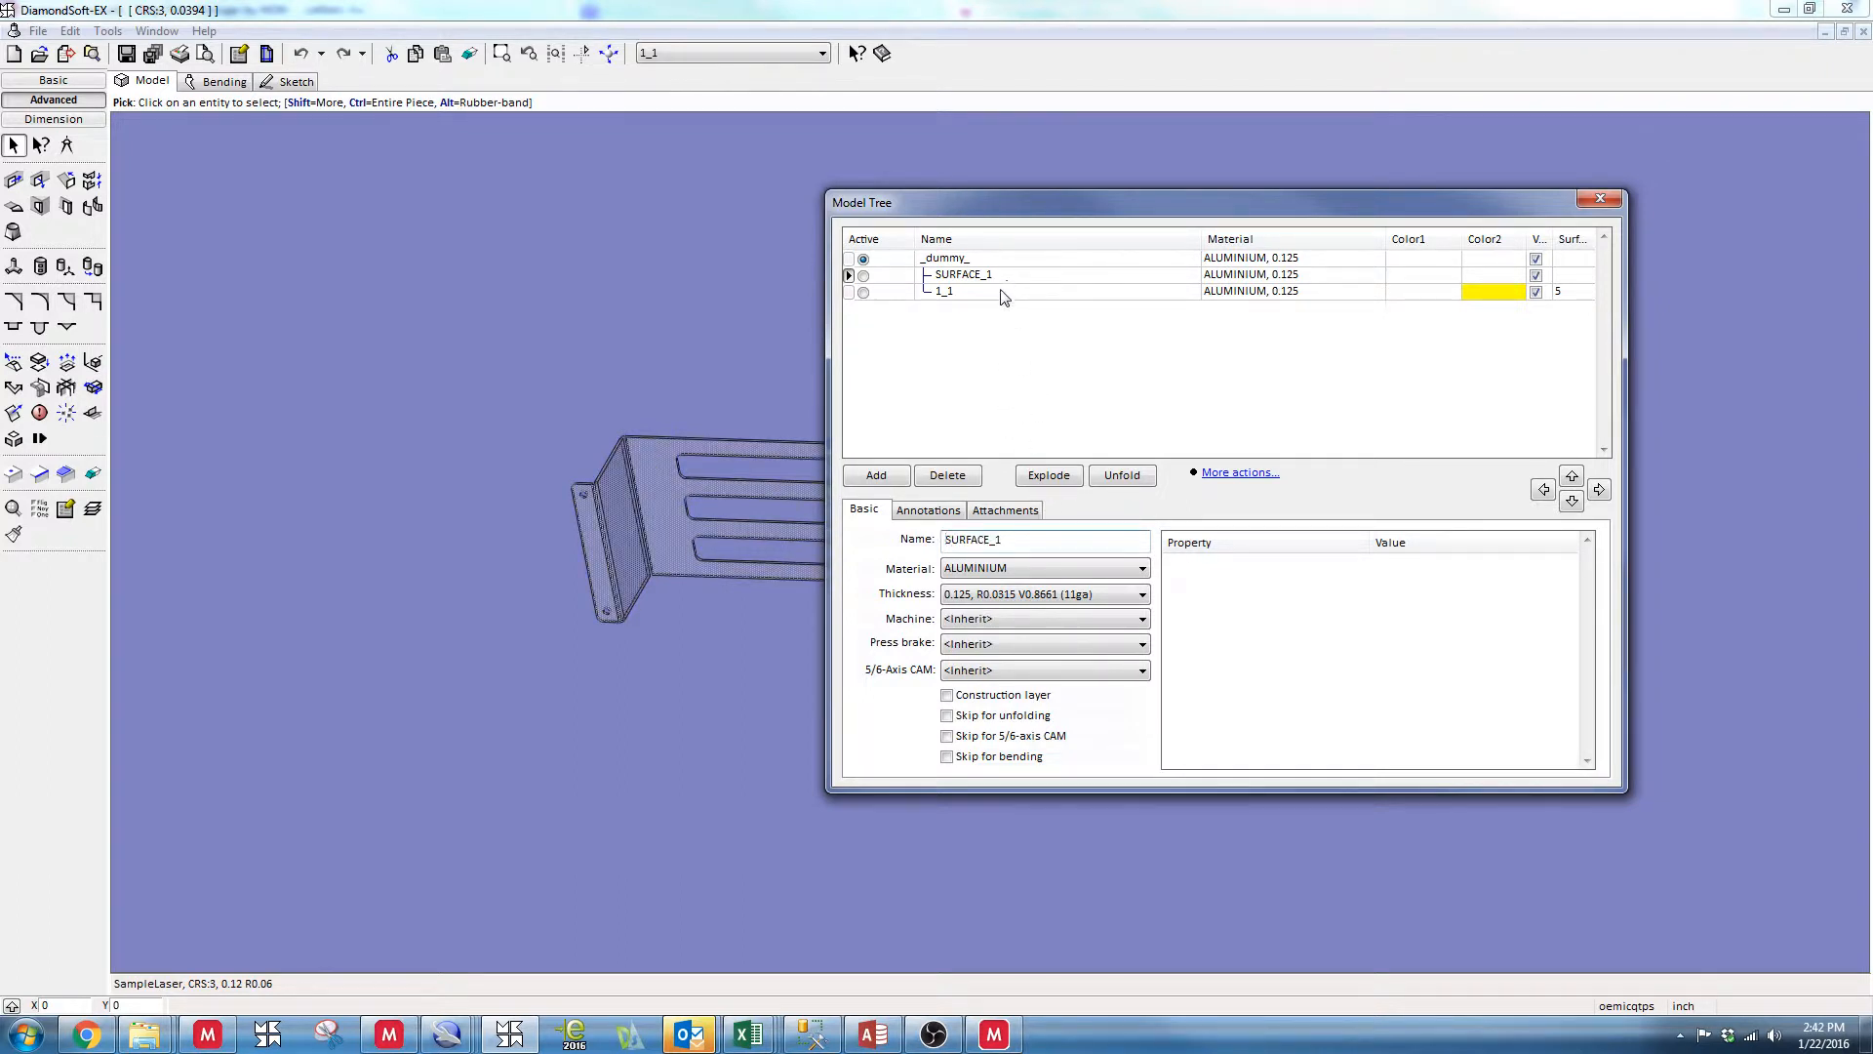
click(1003, 291)
click(1005, 277)
click(1005, 261)
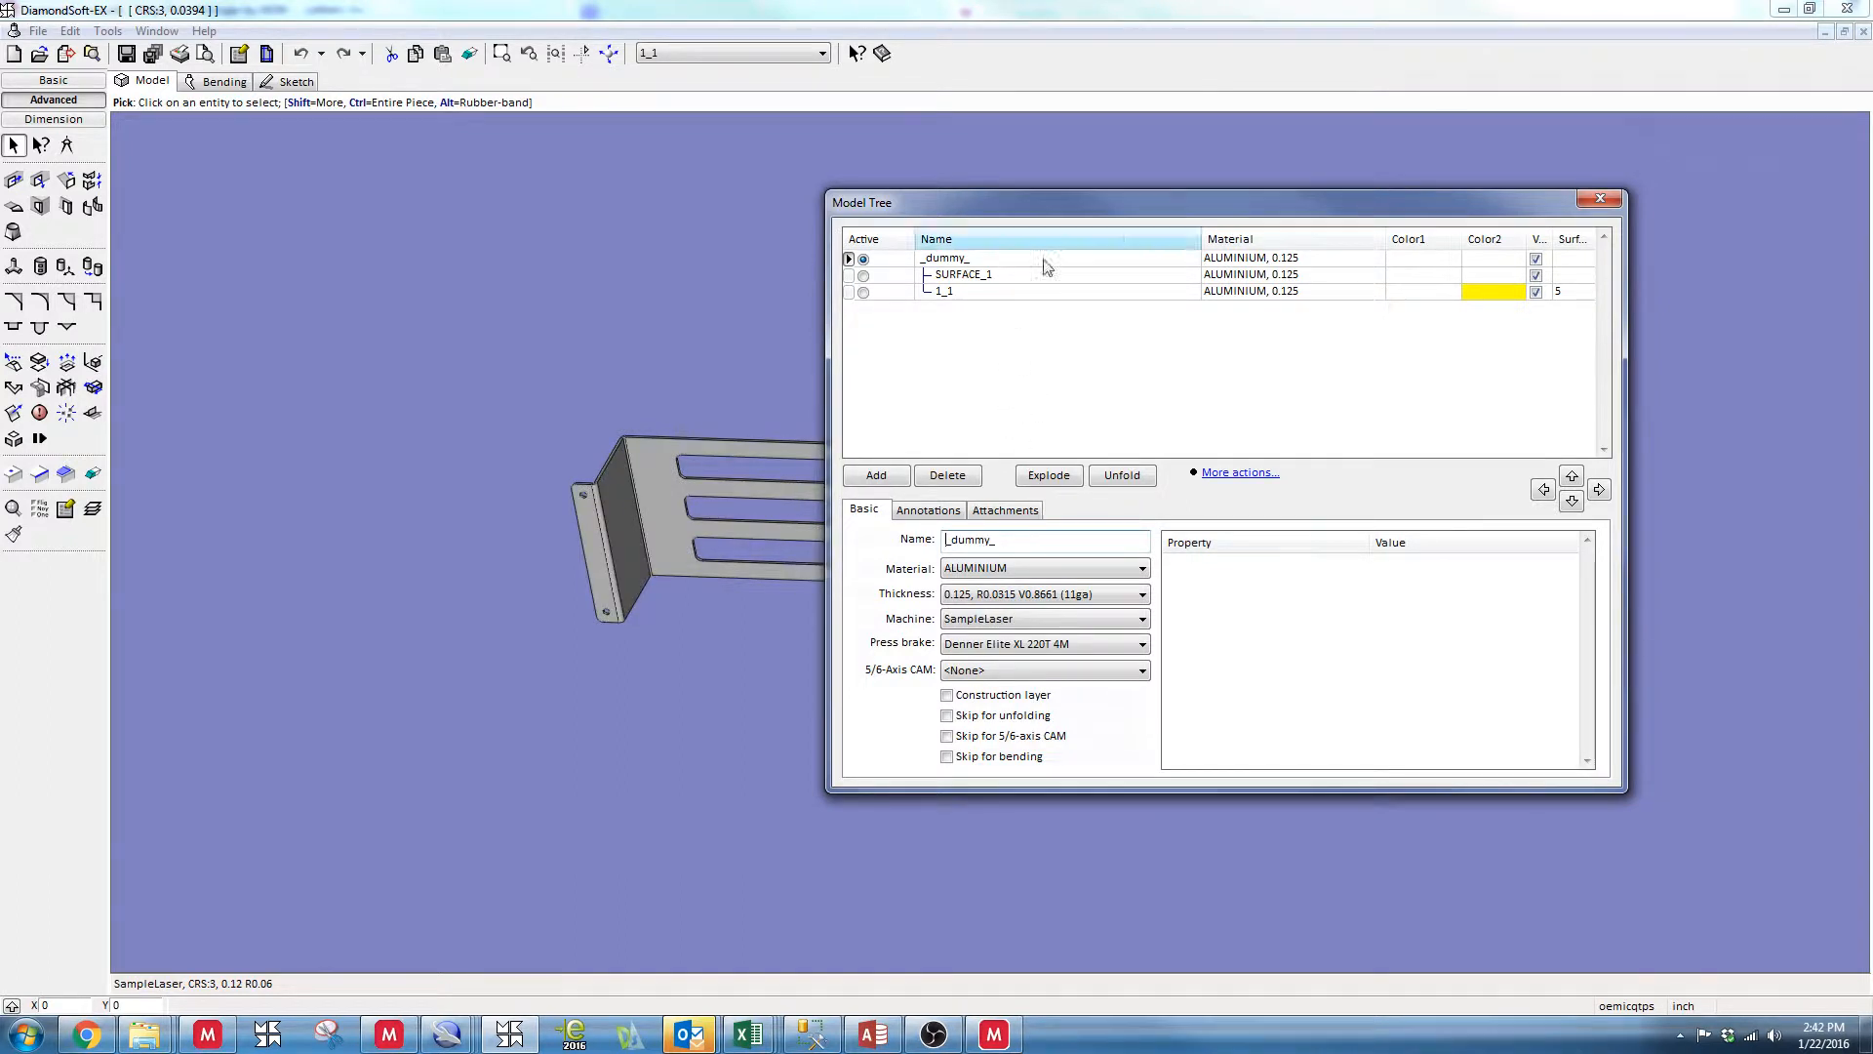
click(1598, 199)
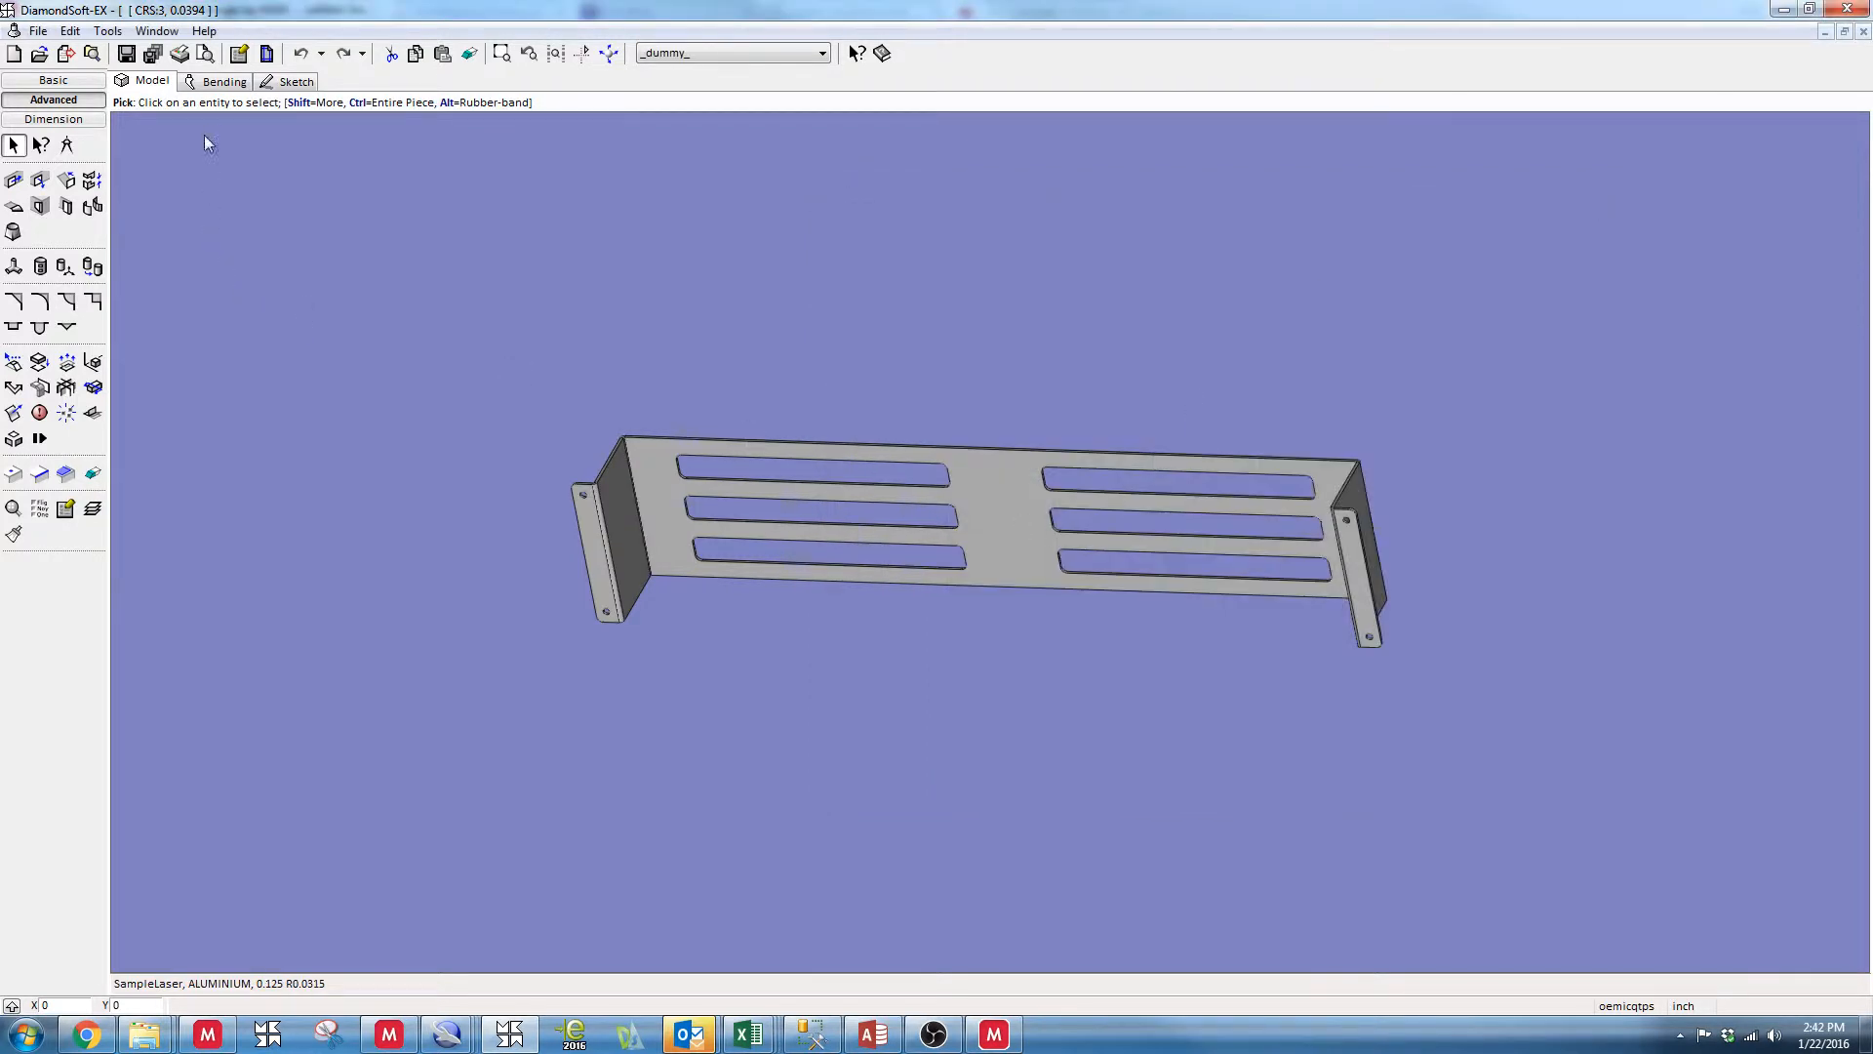
In the bending environment, autosequence the bracket's bends using tools from the LeMatic Std collection
click(218, 83)
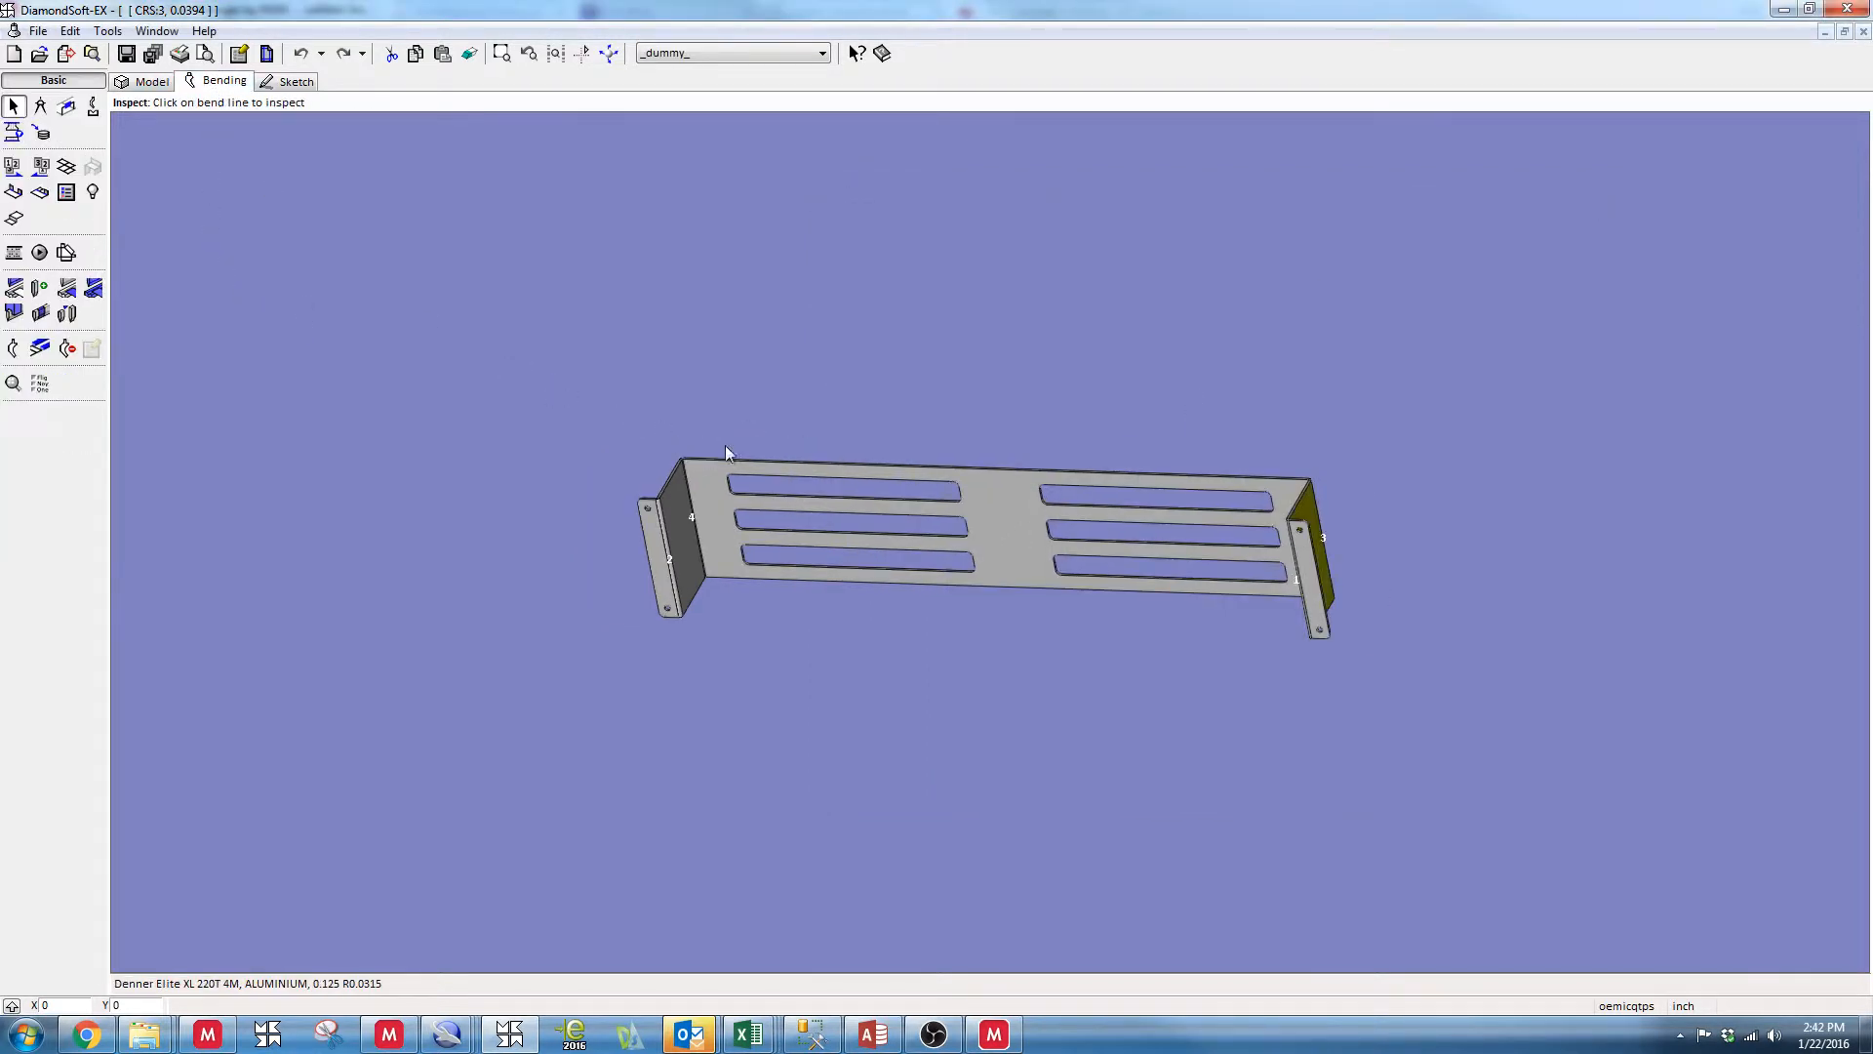
middle_drag(857, 435, 800, 379)
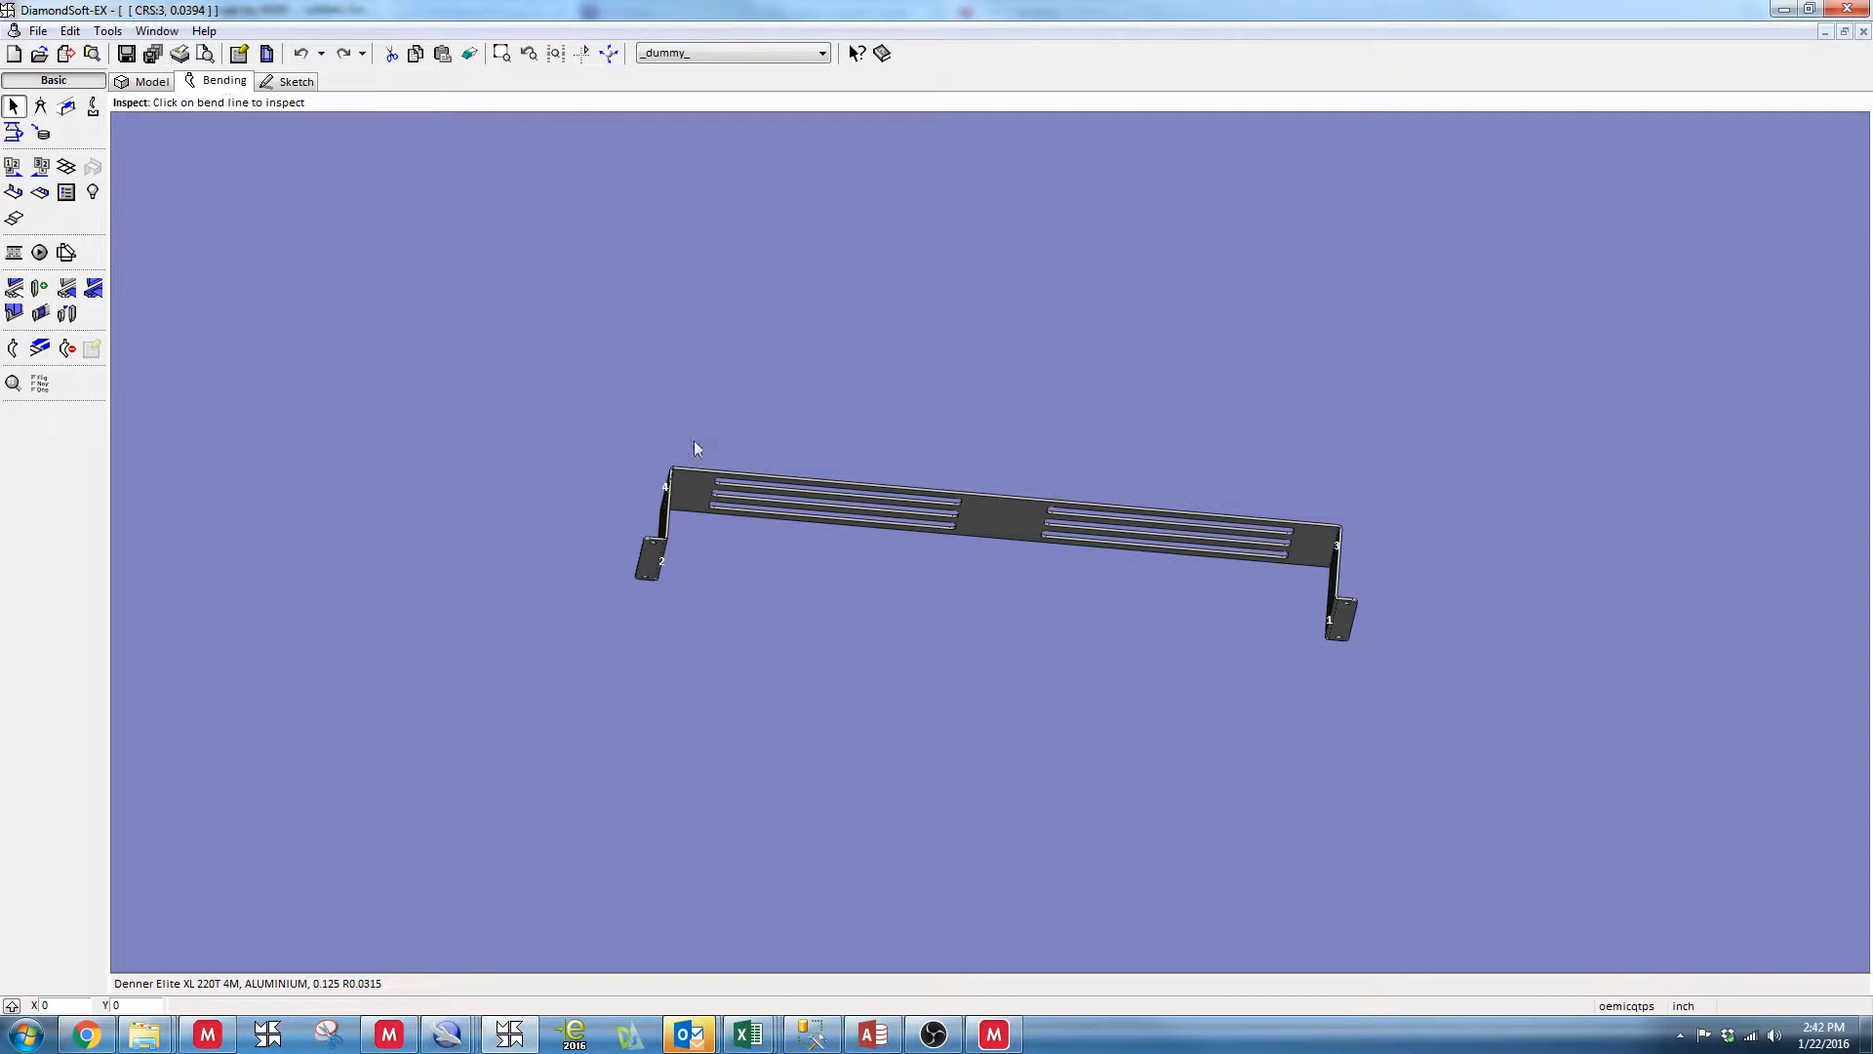
middle_drag(694, 449, 1295, 564)
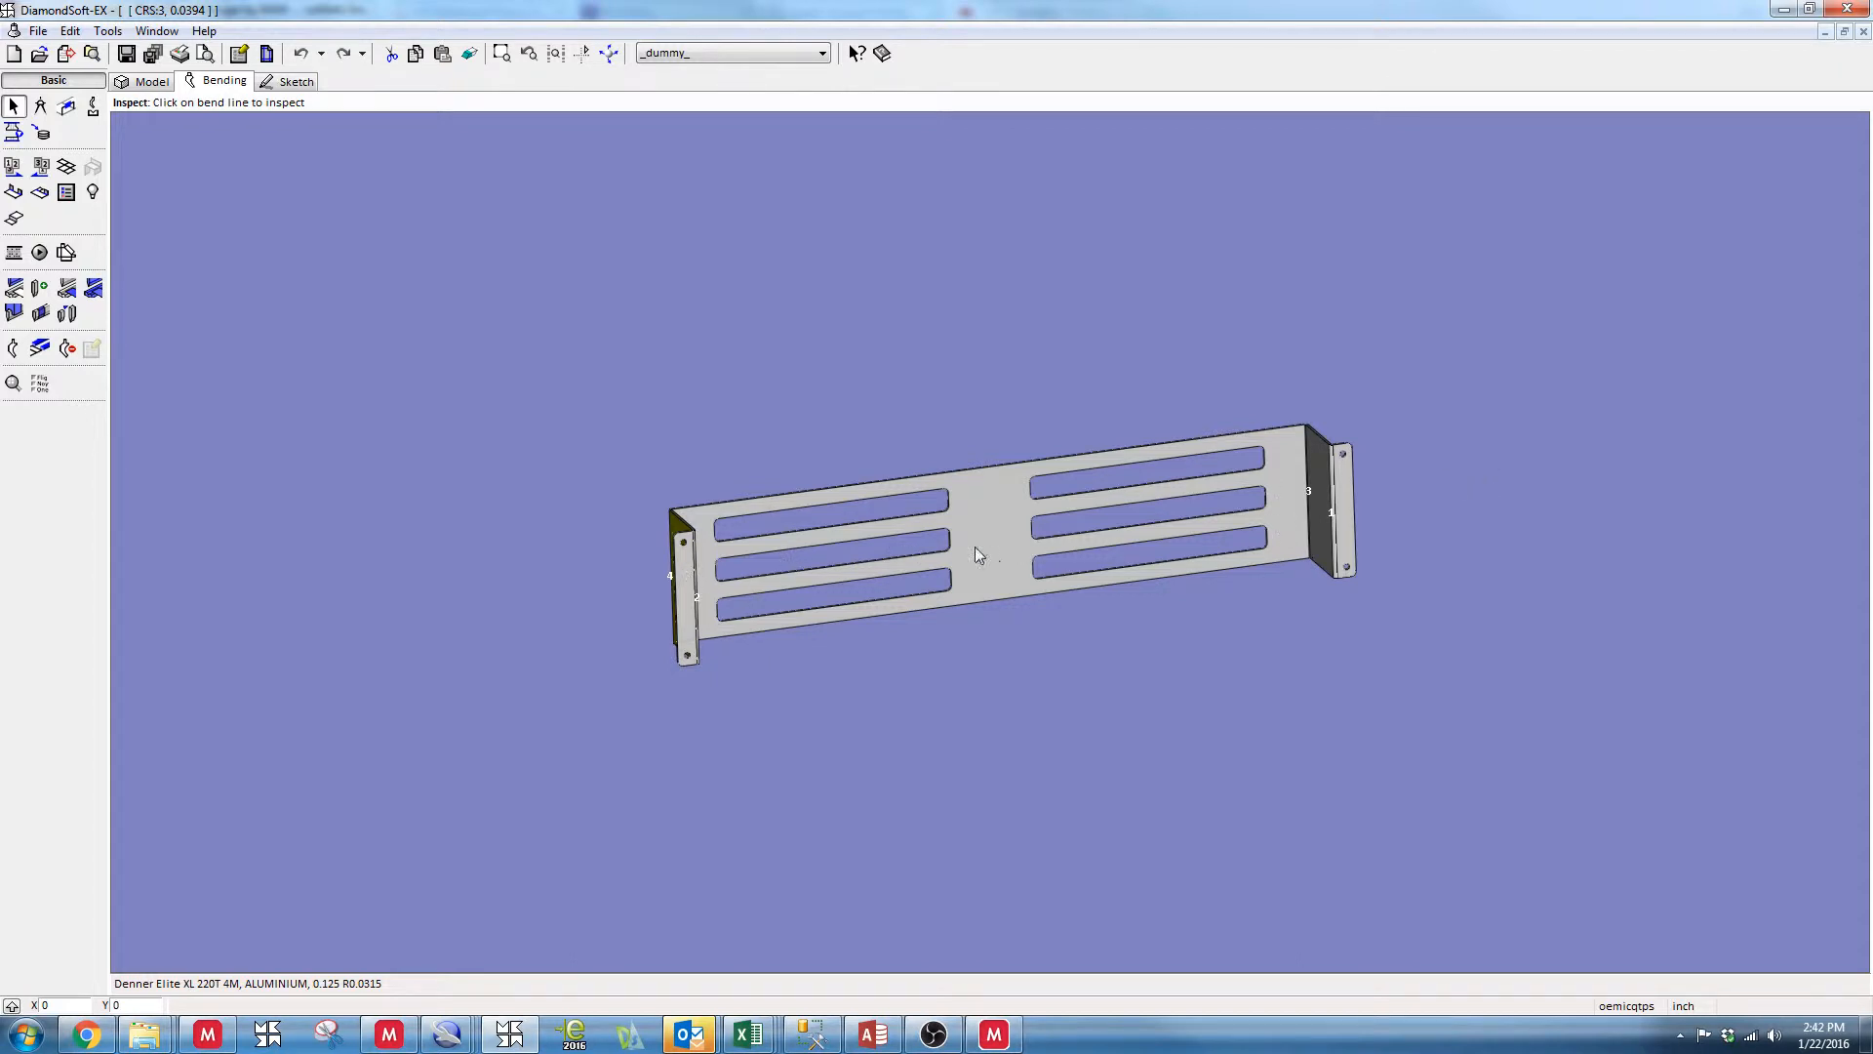
middle_drag(975, 549, 790, 393)
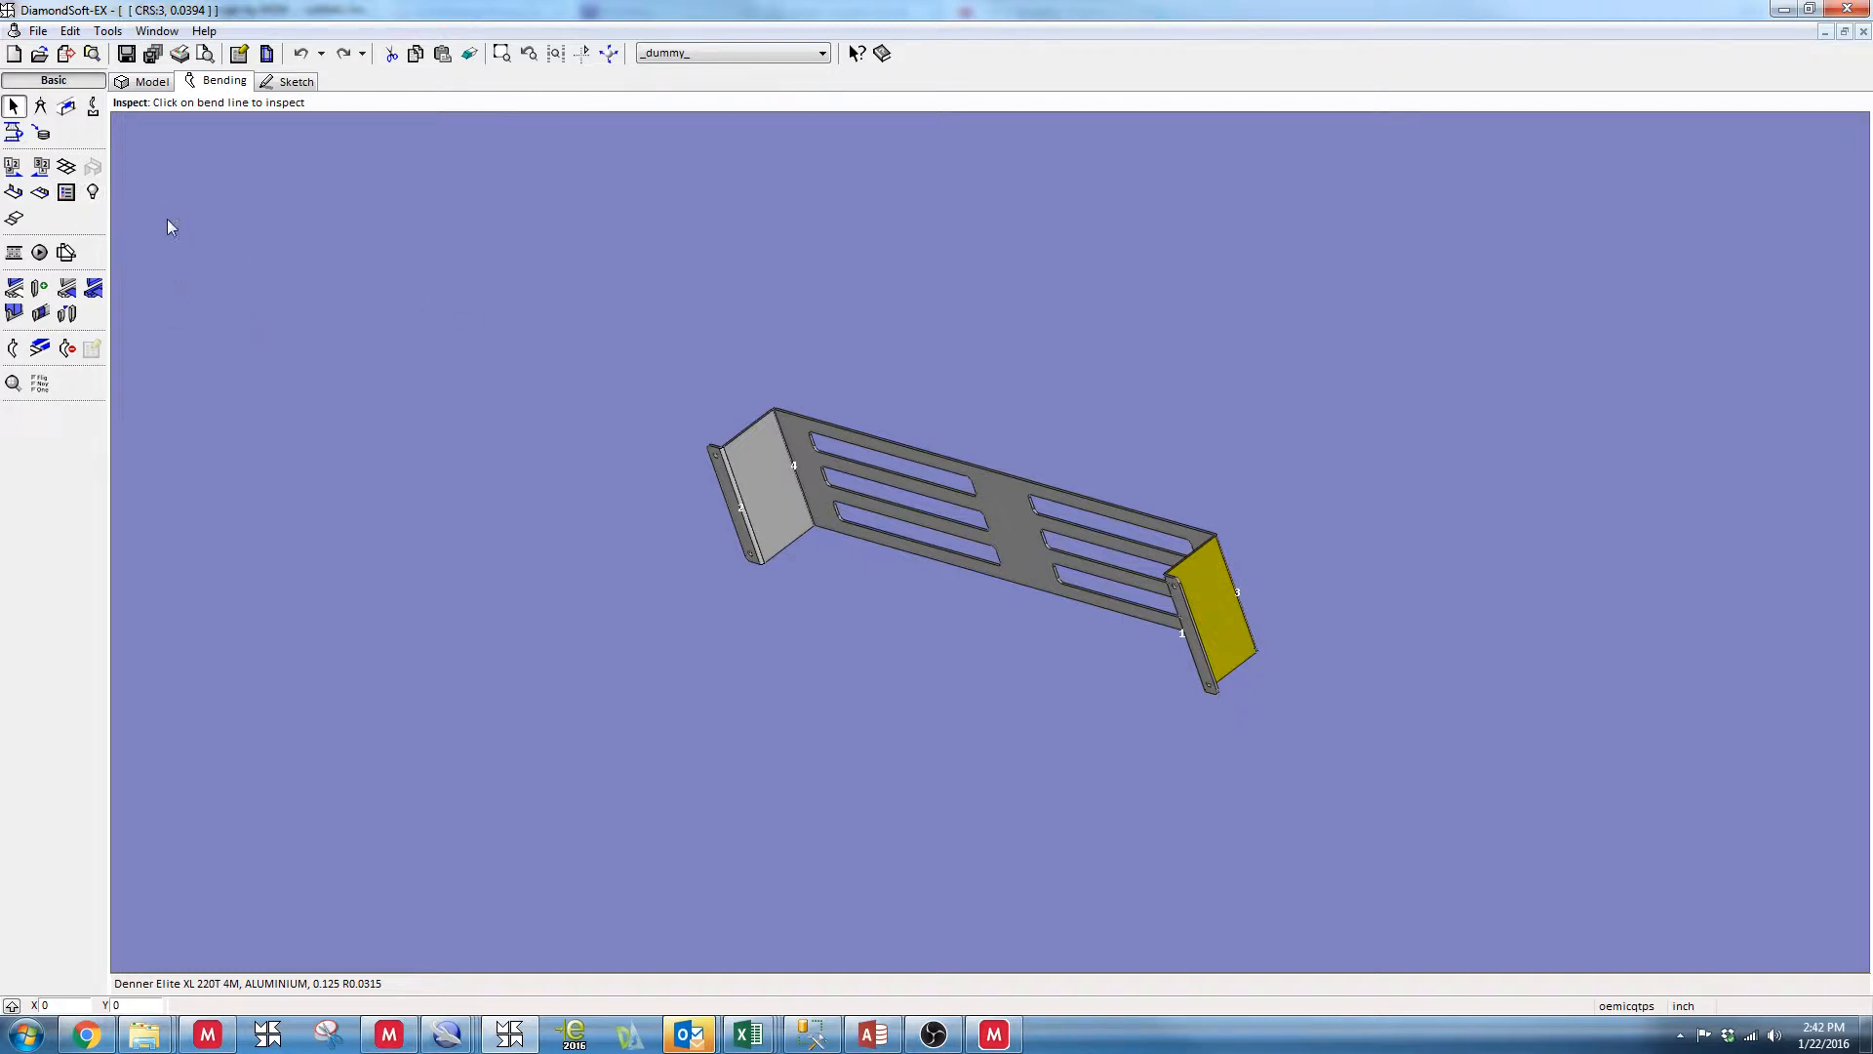
click(96, 196)
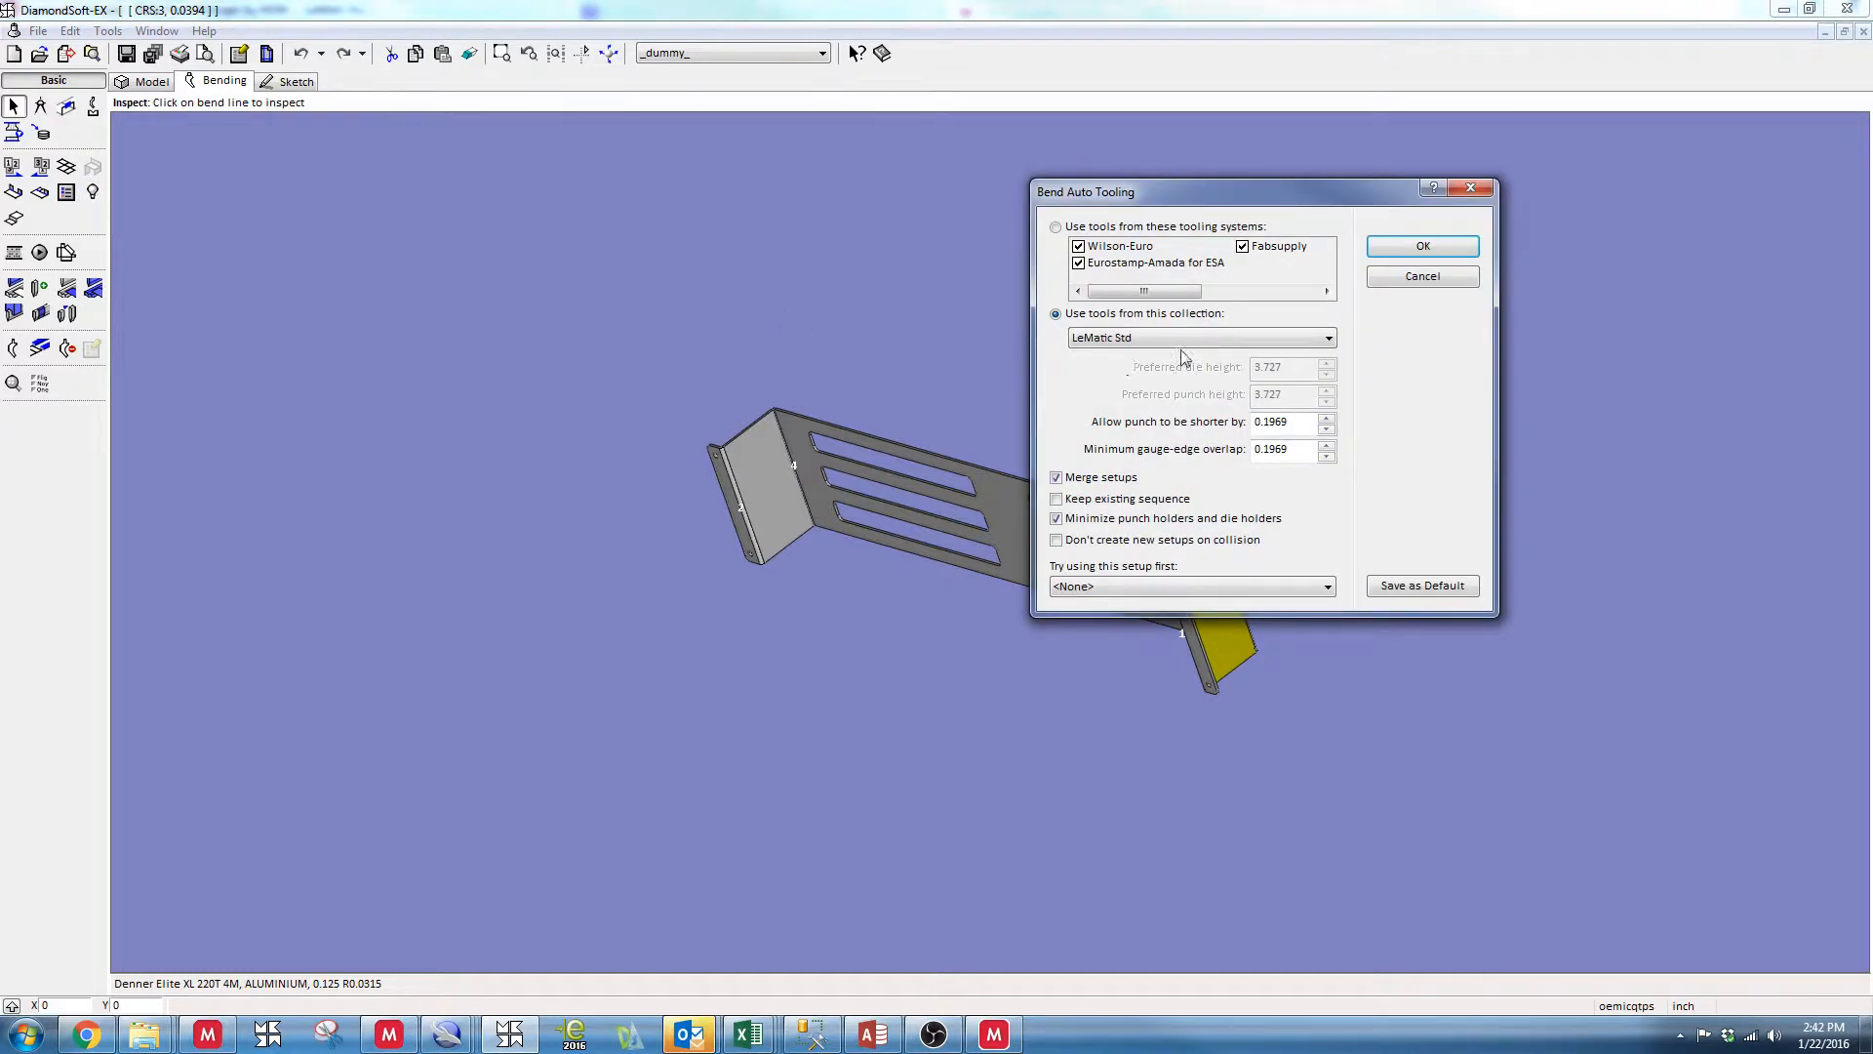
click(1183, 340)
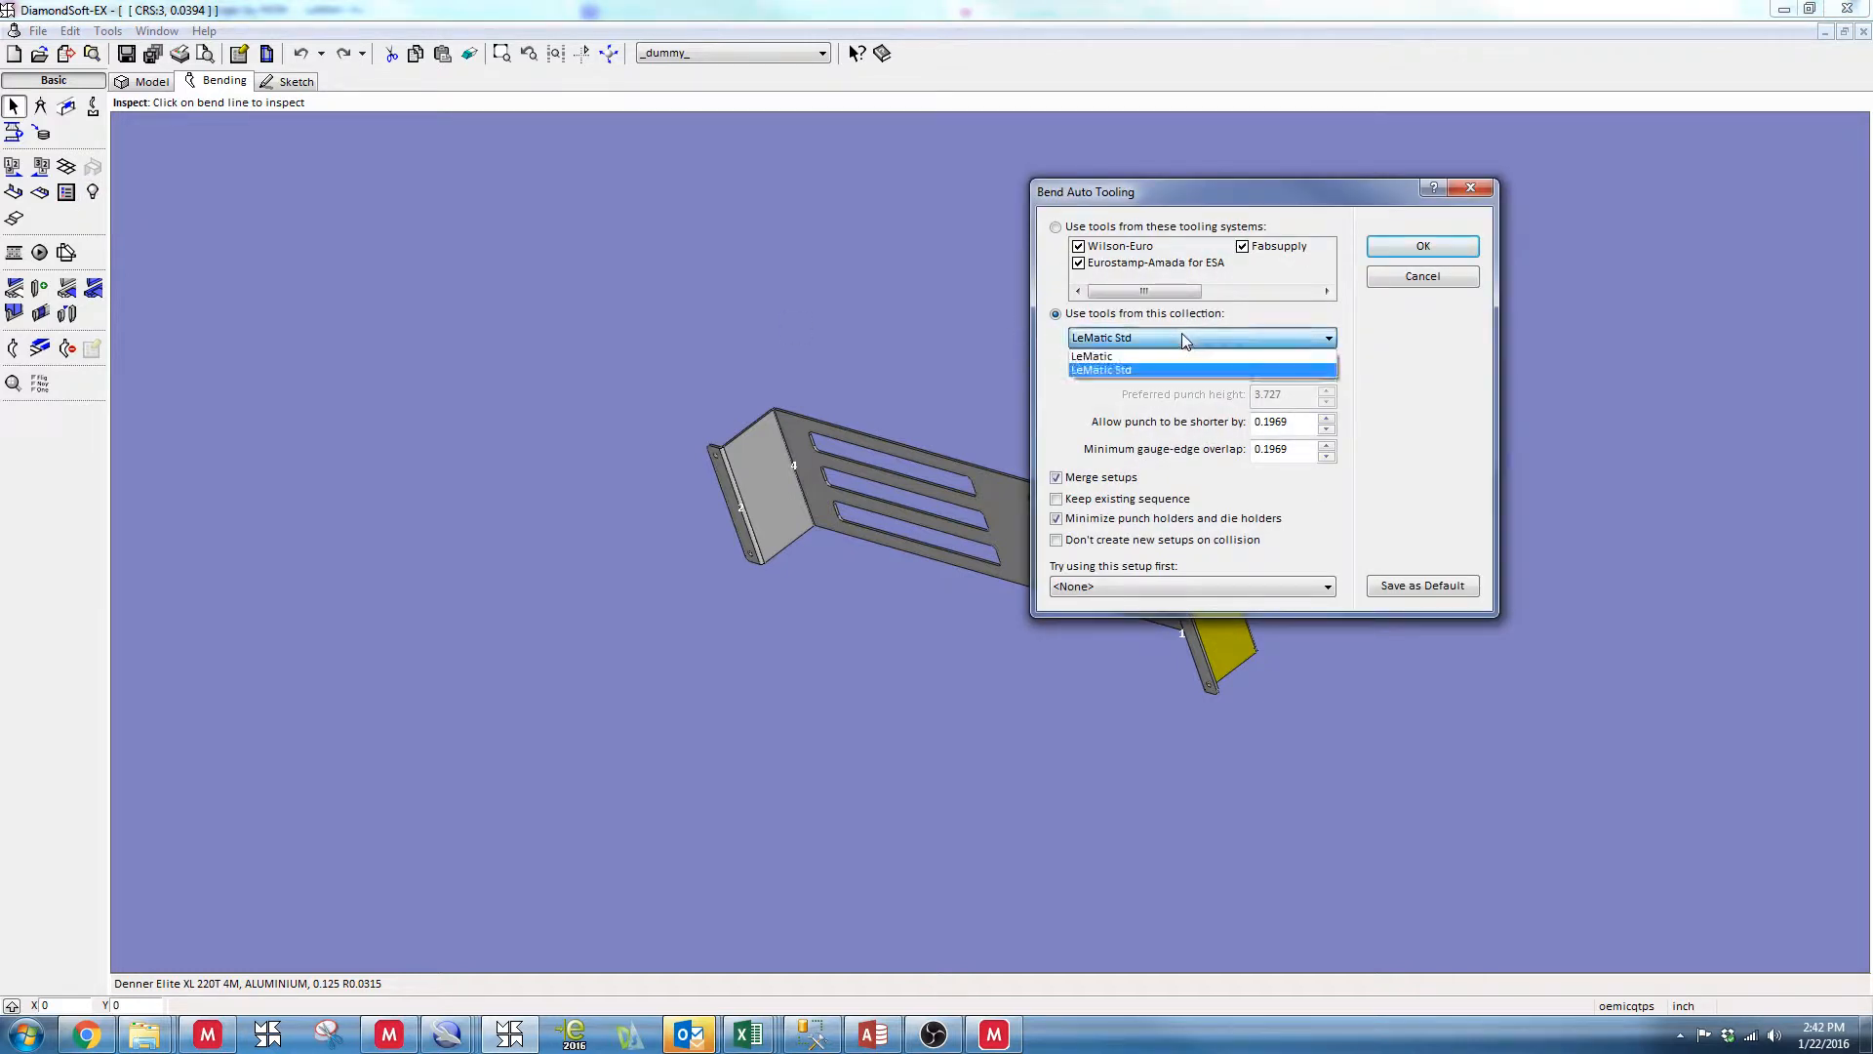
click(1128, 372)
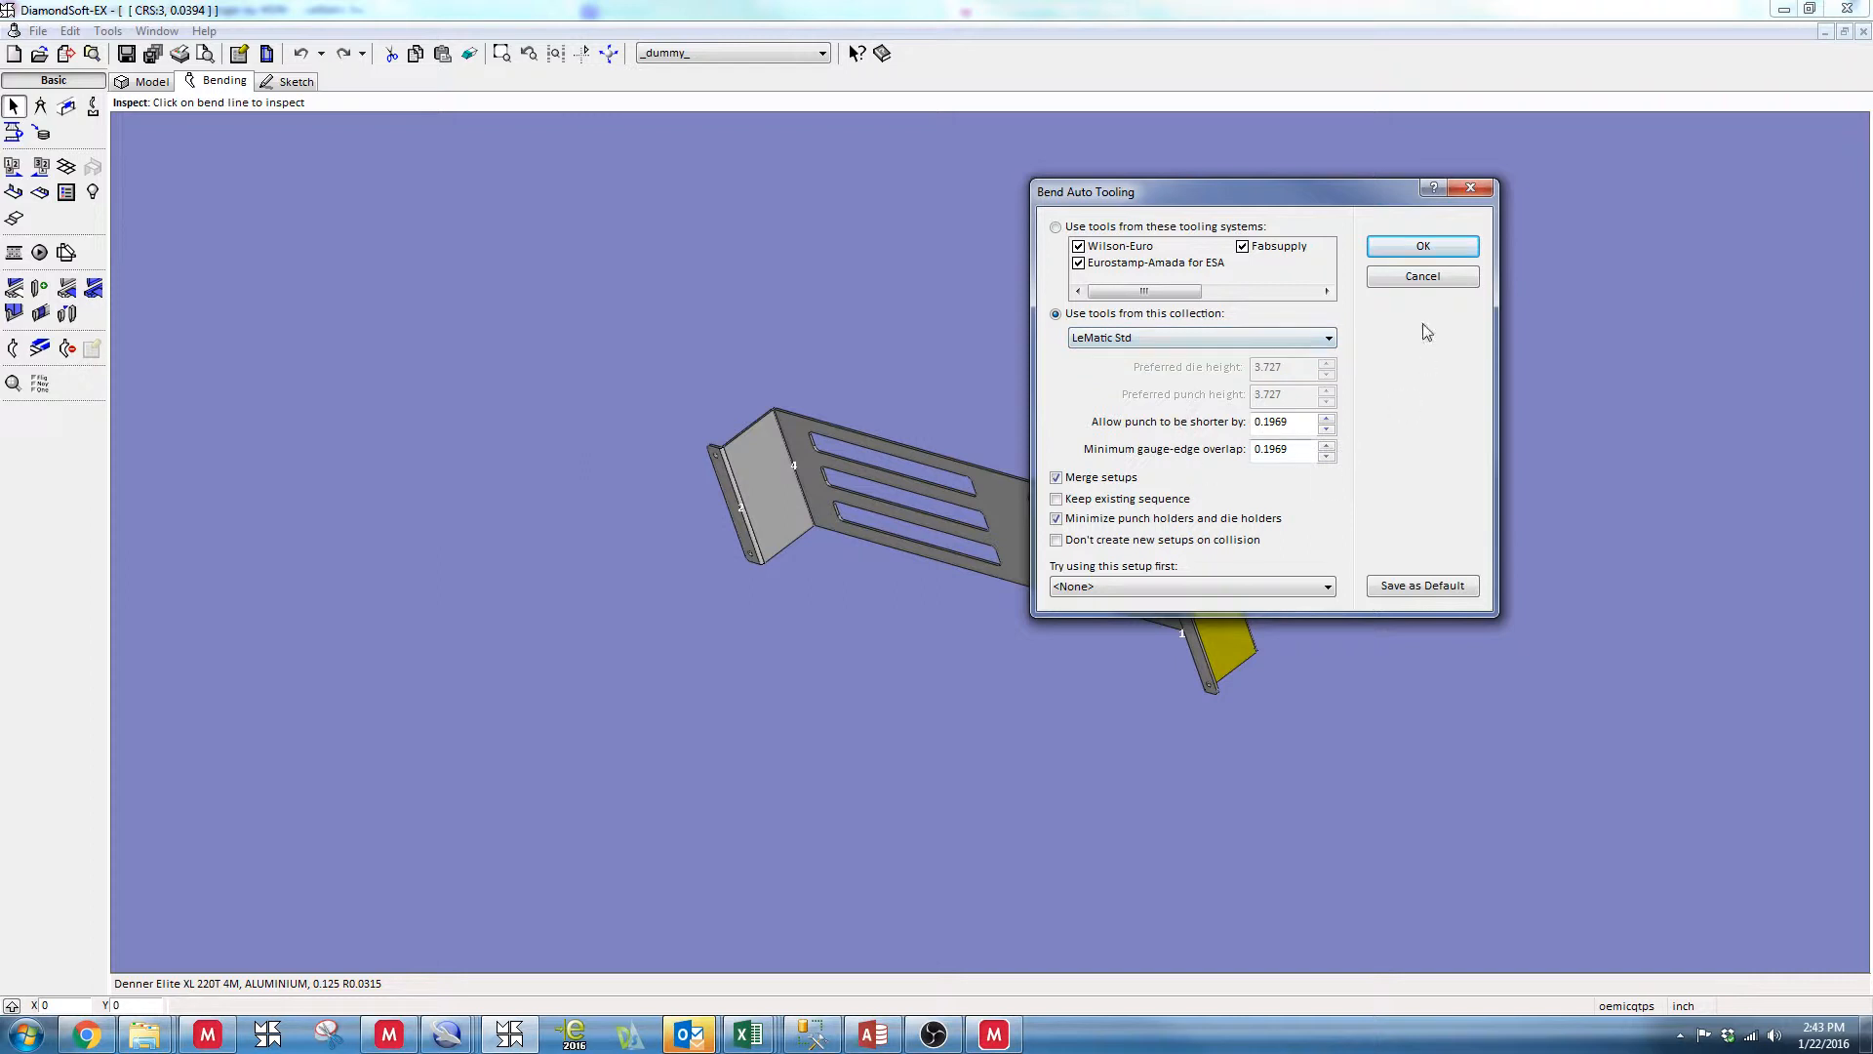
click(1422, 246)
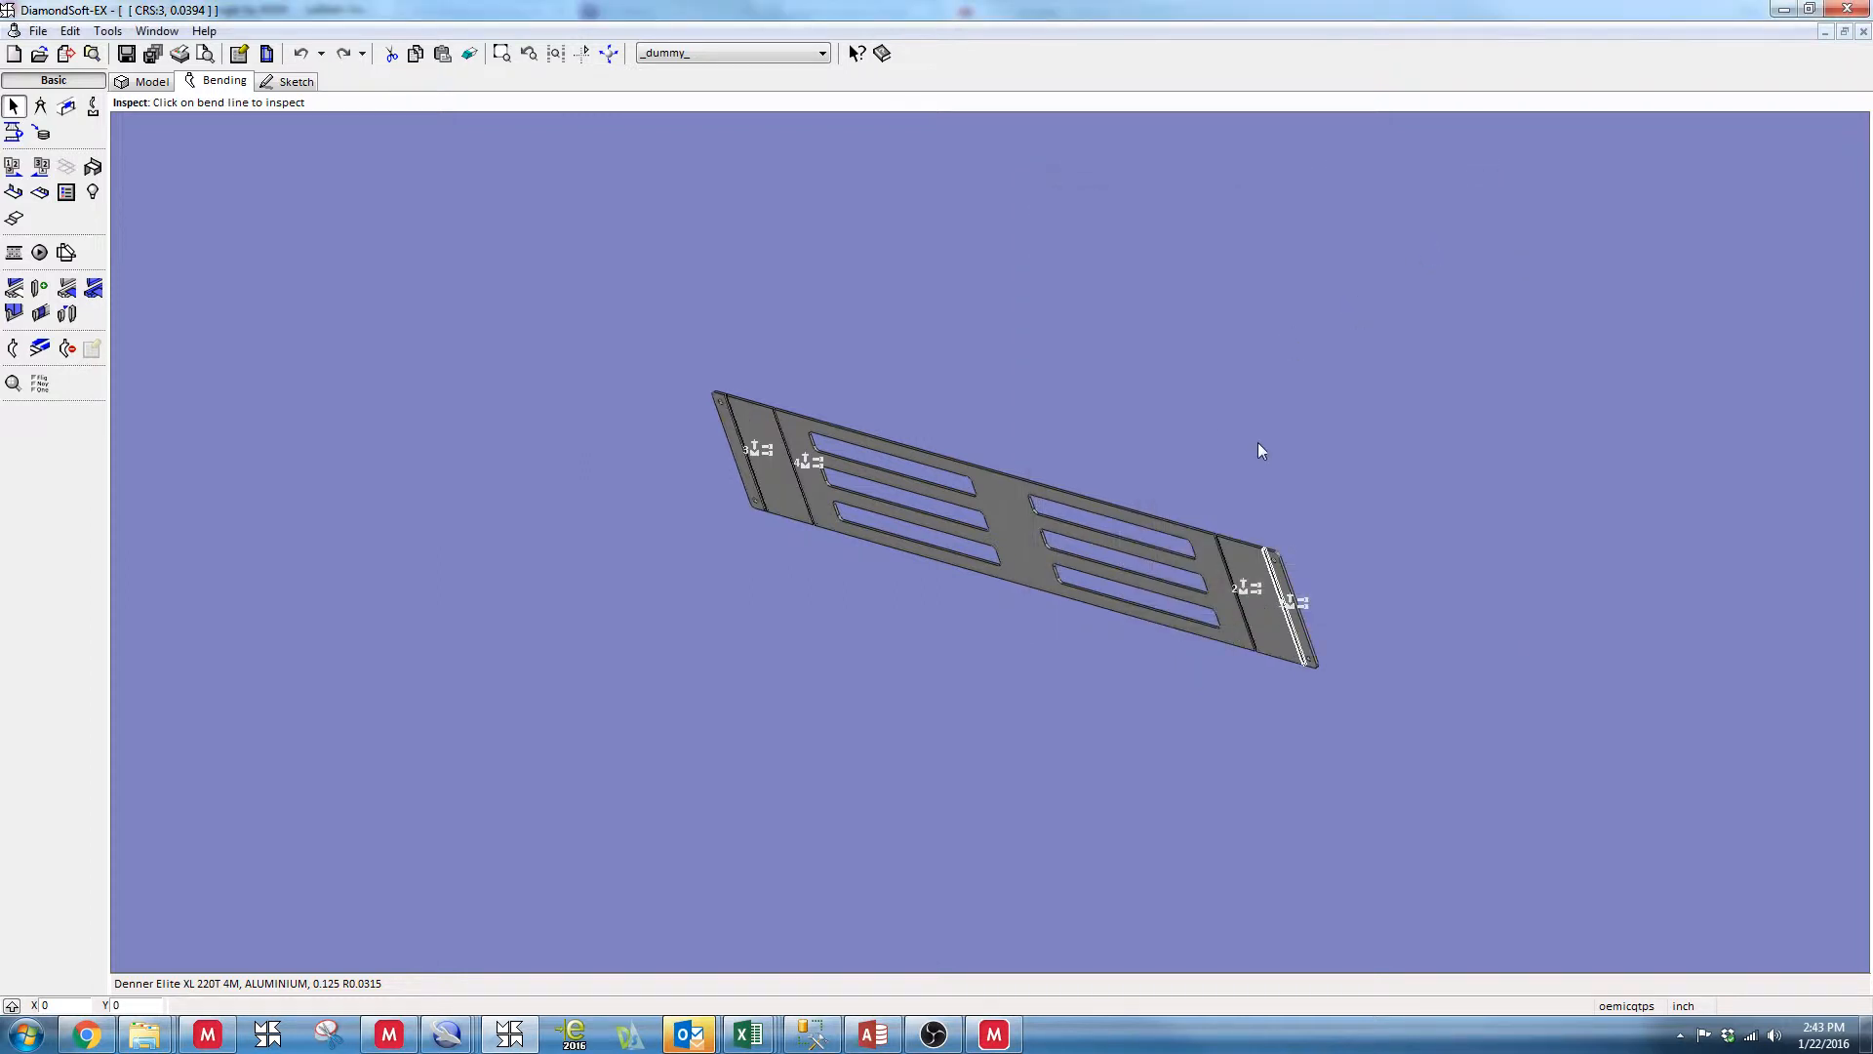
Open the bend overview and examine each bend's tooling, clearance, back-gauge and deformation status
middle_drag(1258, 443, 1305, 448)
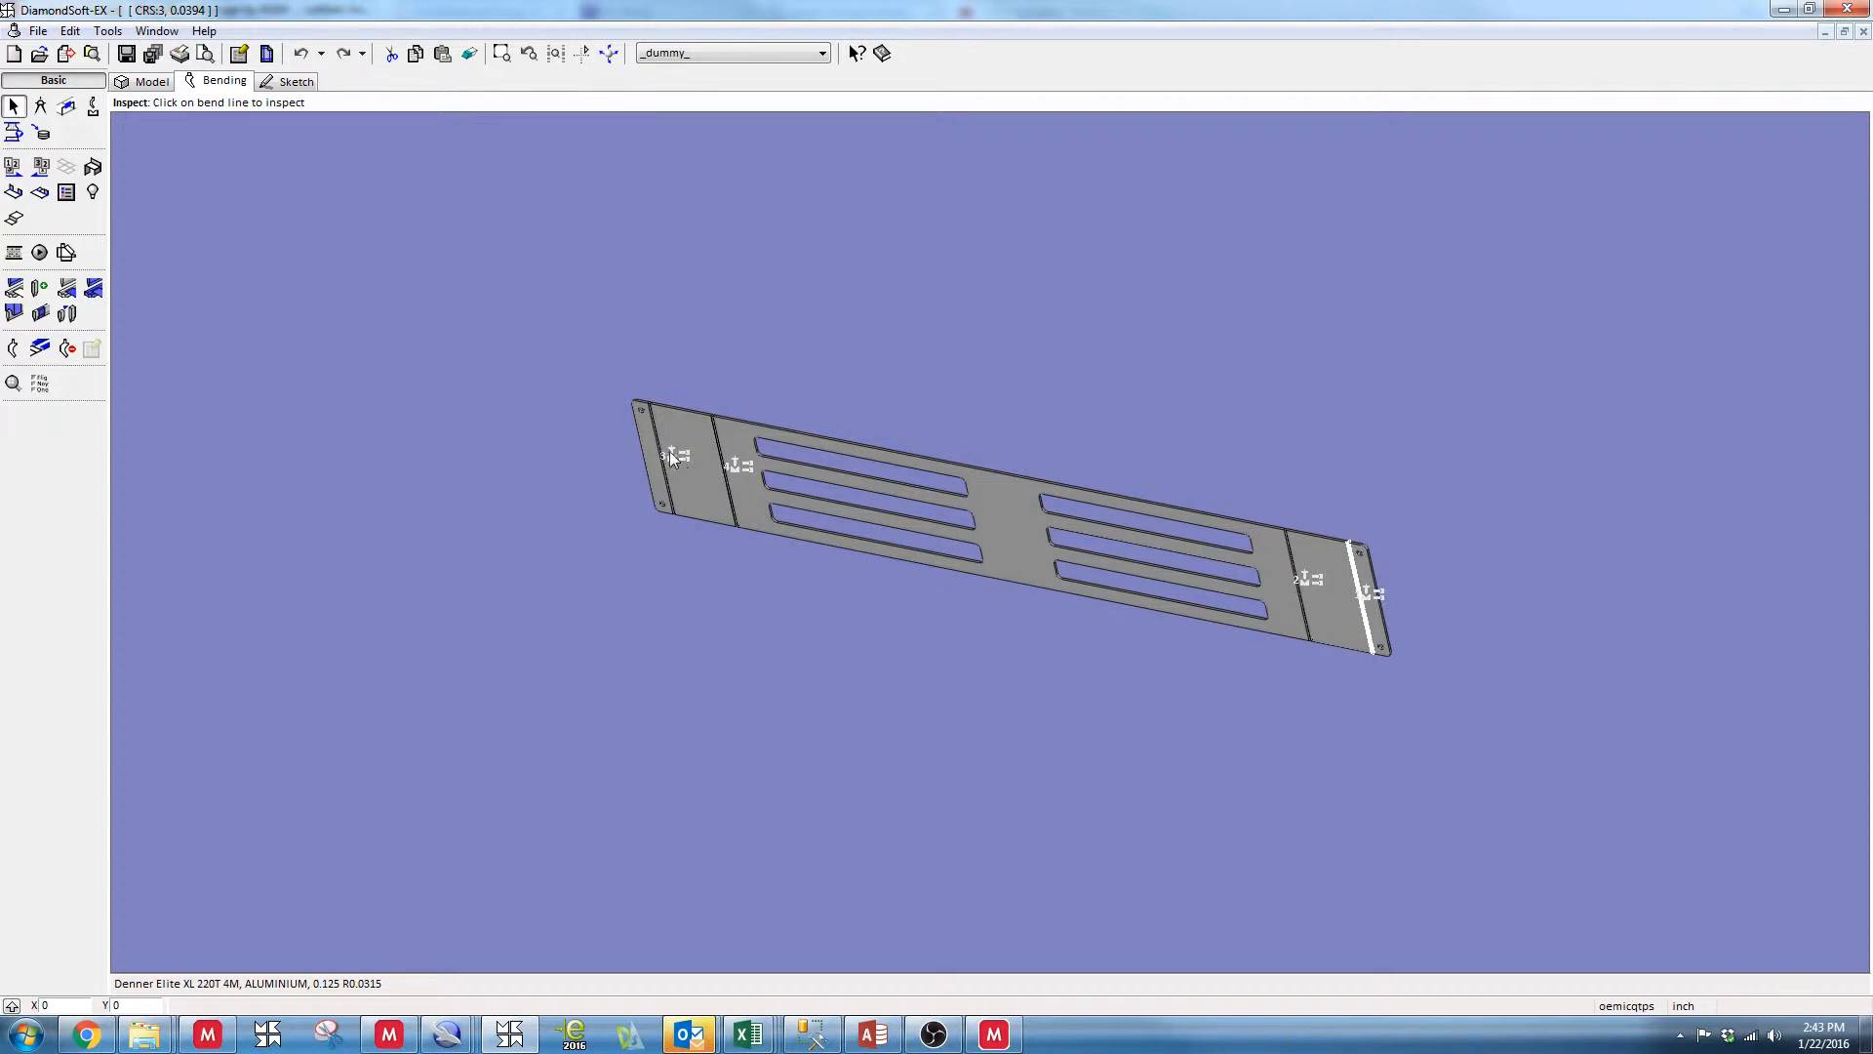
click(67, 192)
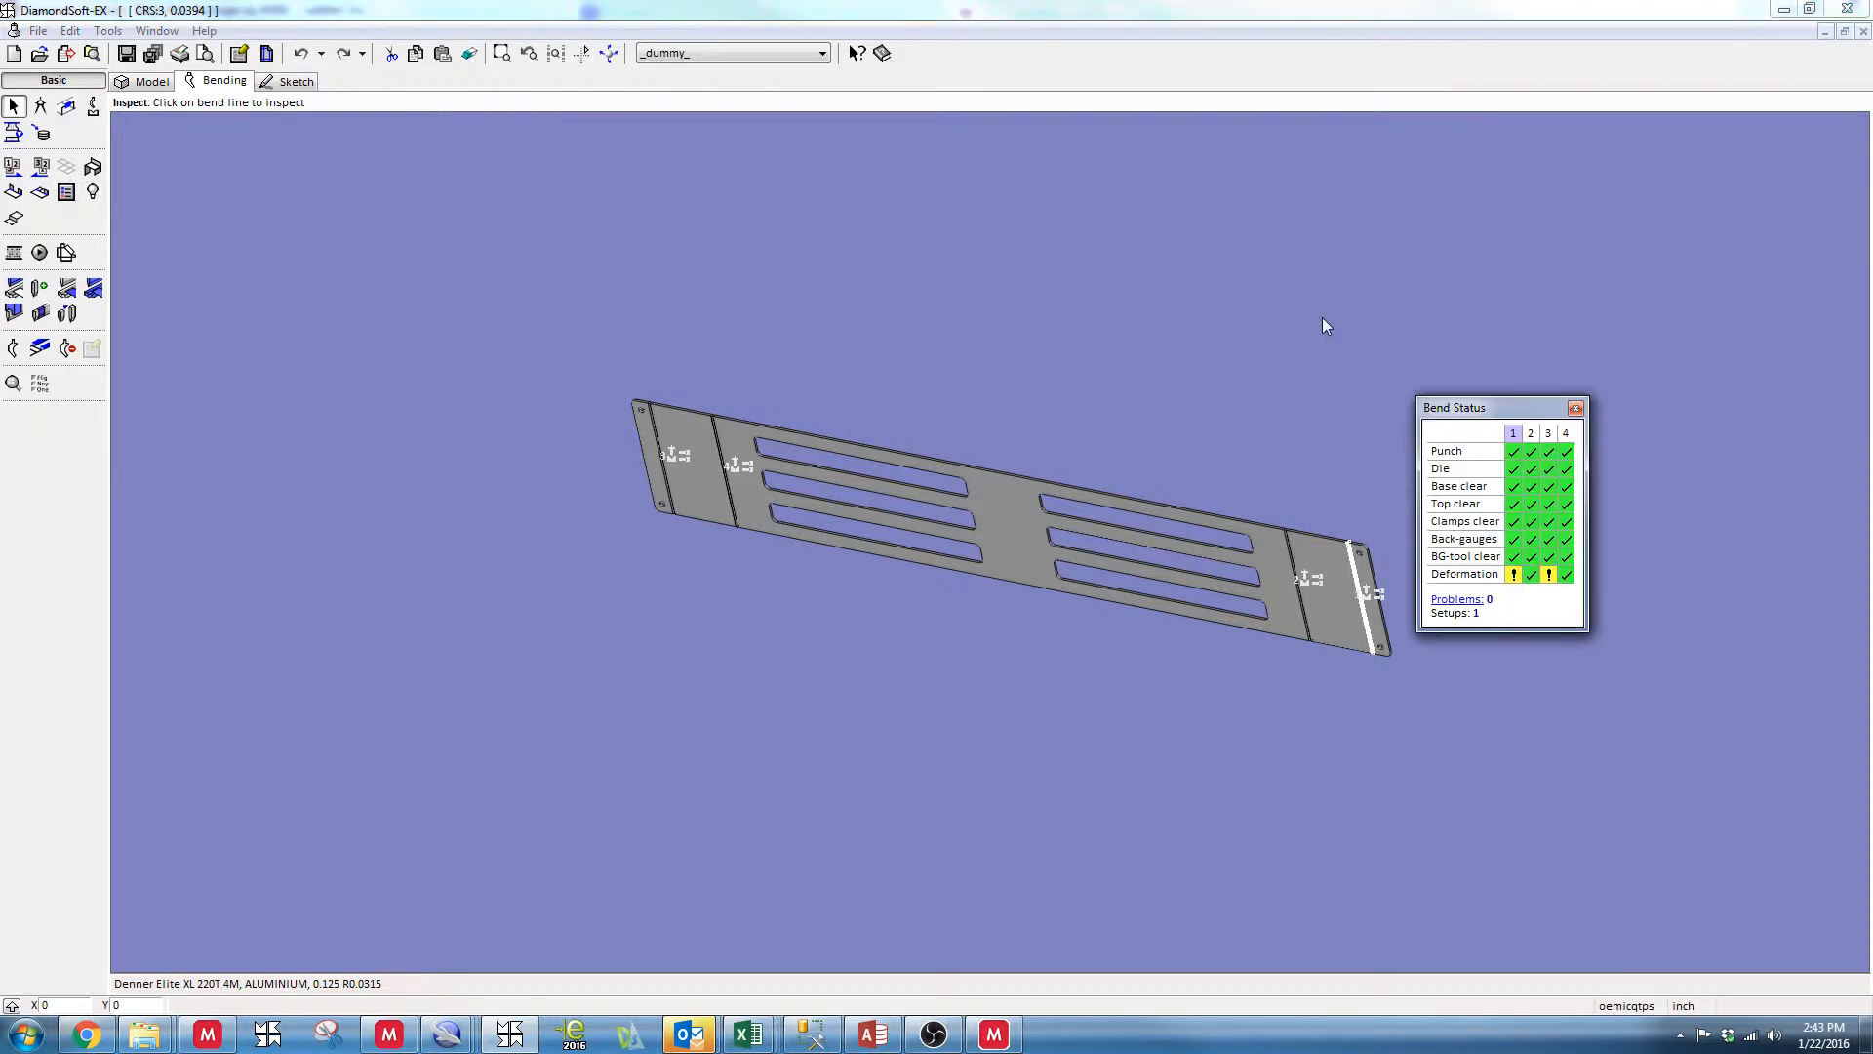
drag(1517, 415, 1519, 228)
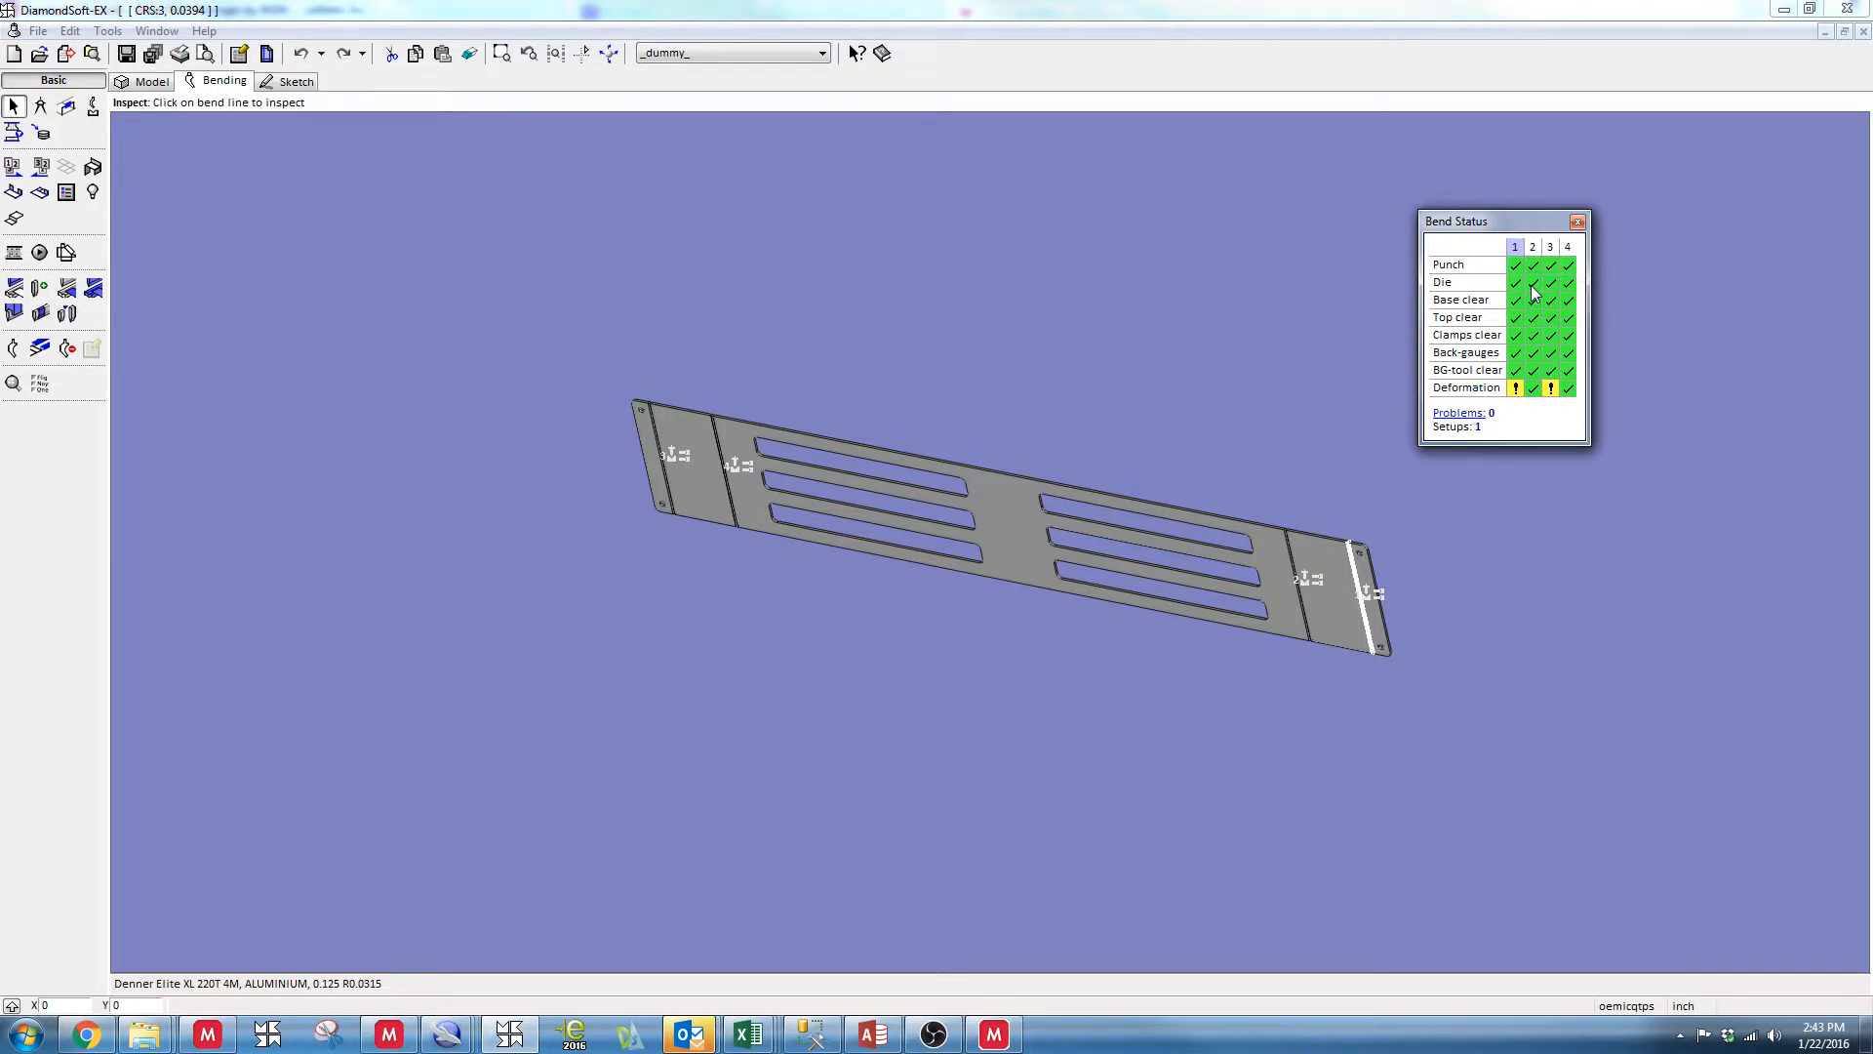
mouse_move(1516, 390)
drag(1484, 225, 1689, 220)
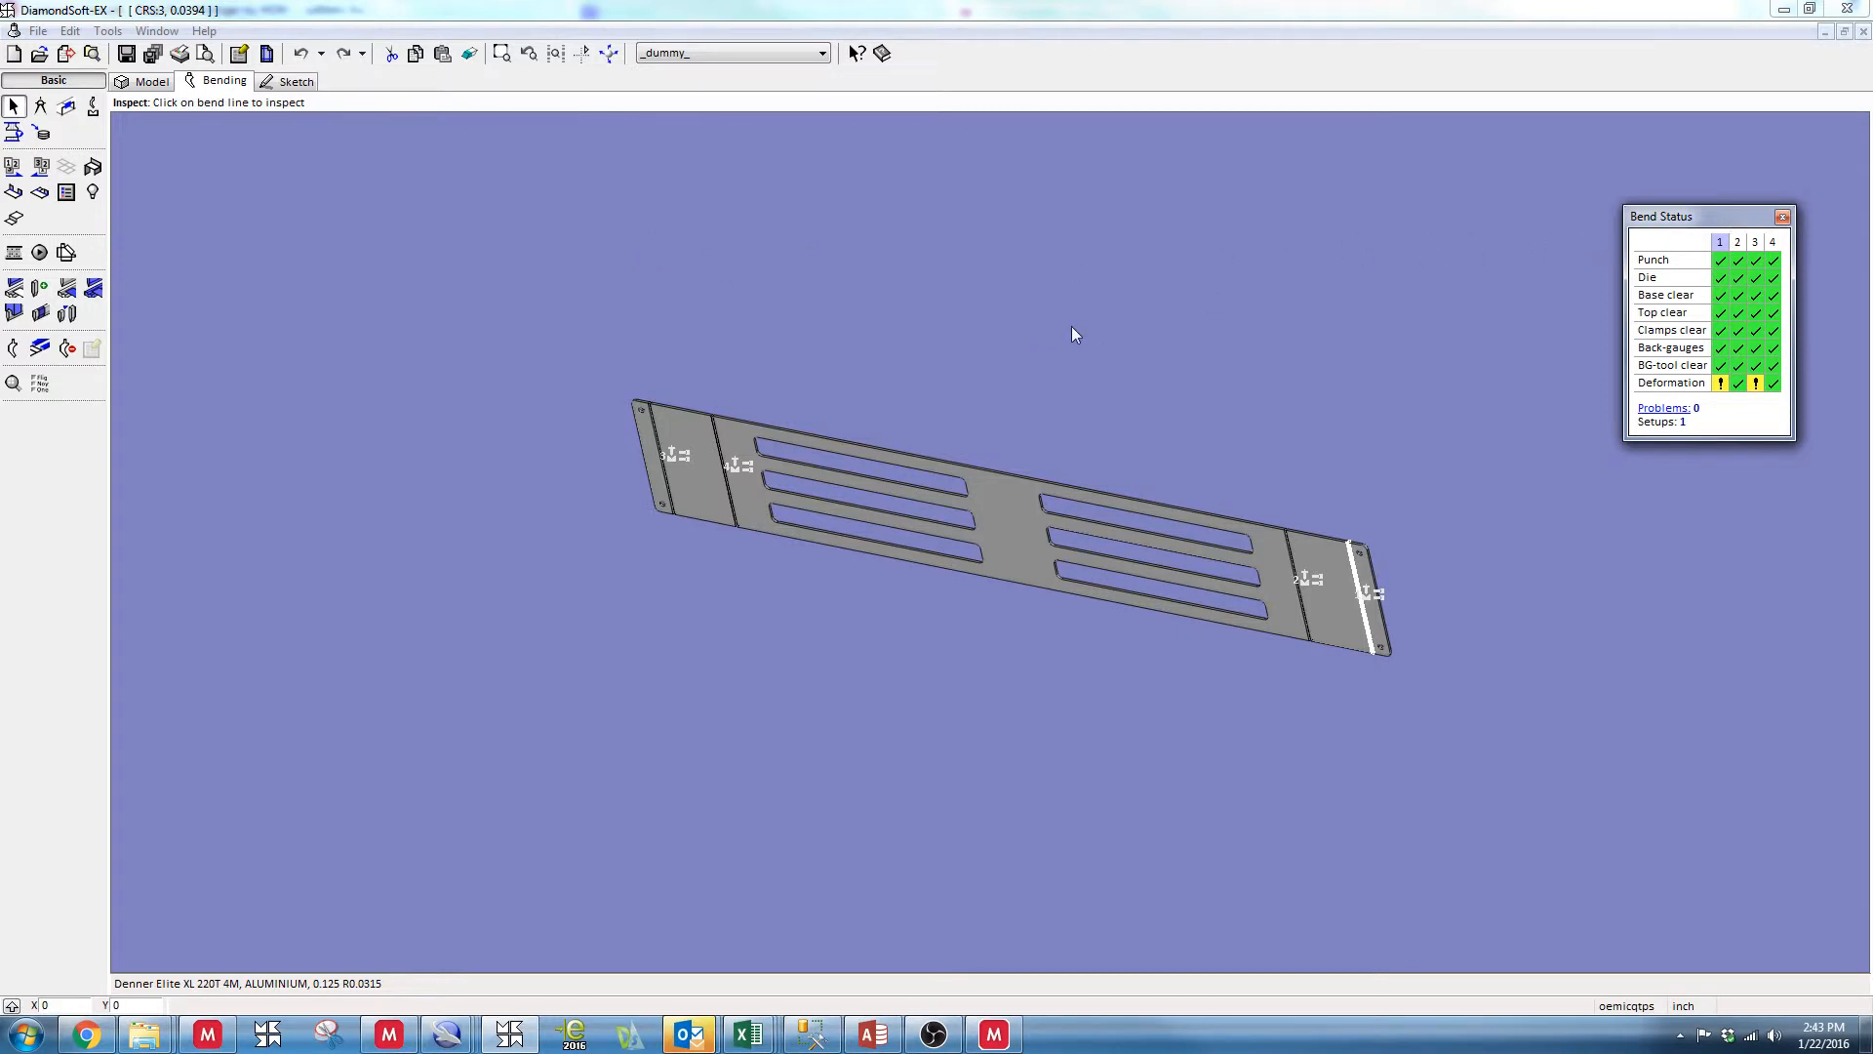
drag(1713, 214, 1663, 208)
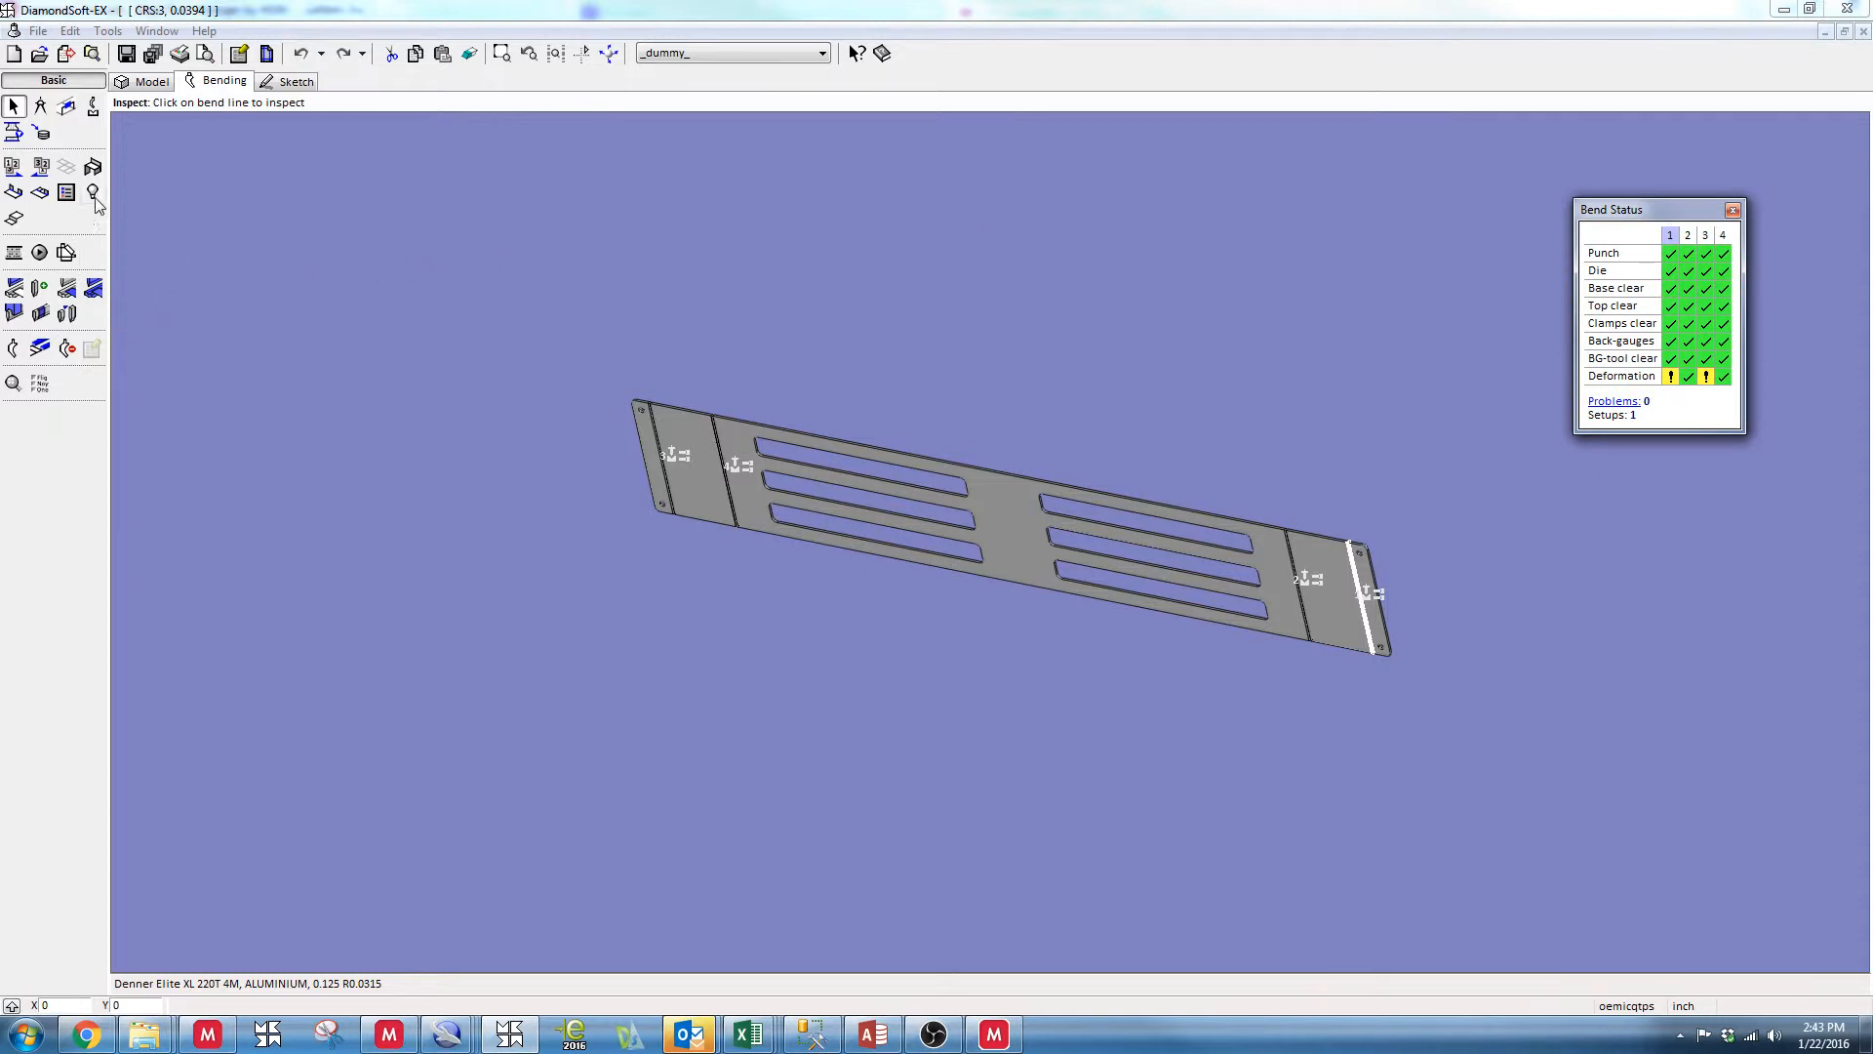
Start the bend simulation and play the complete sequence of all bends
click(39, 253)
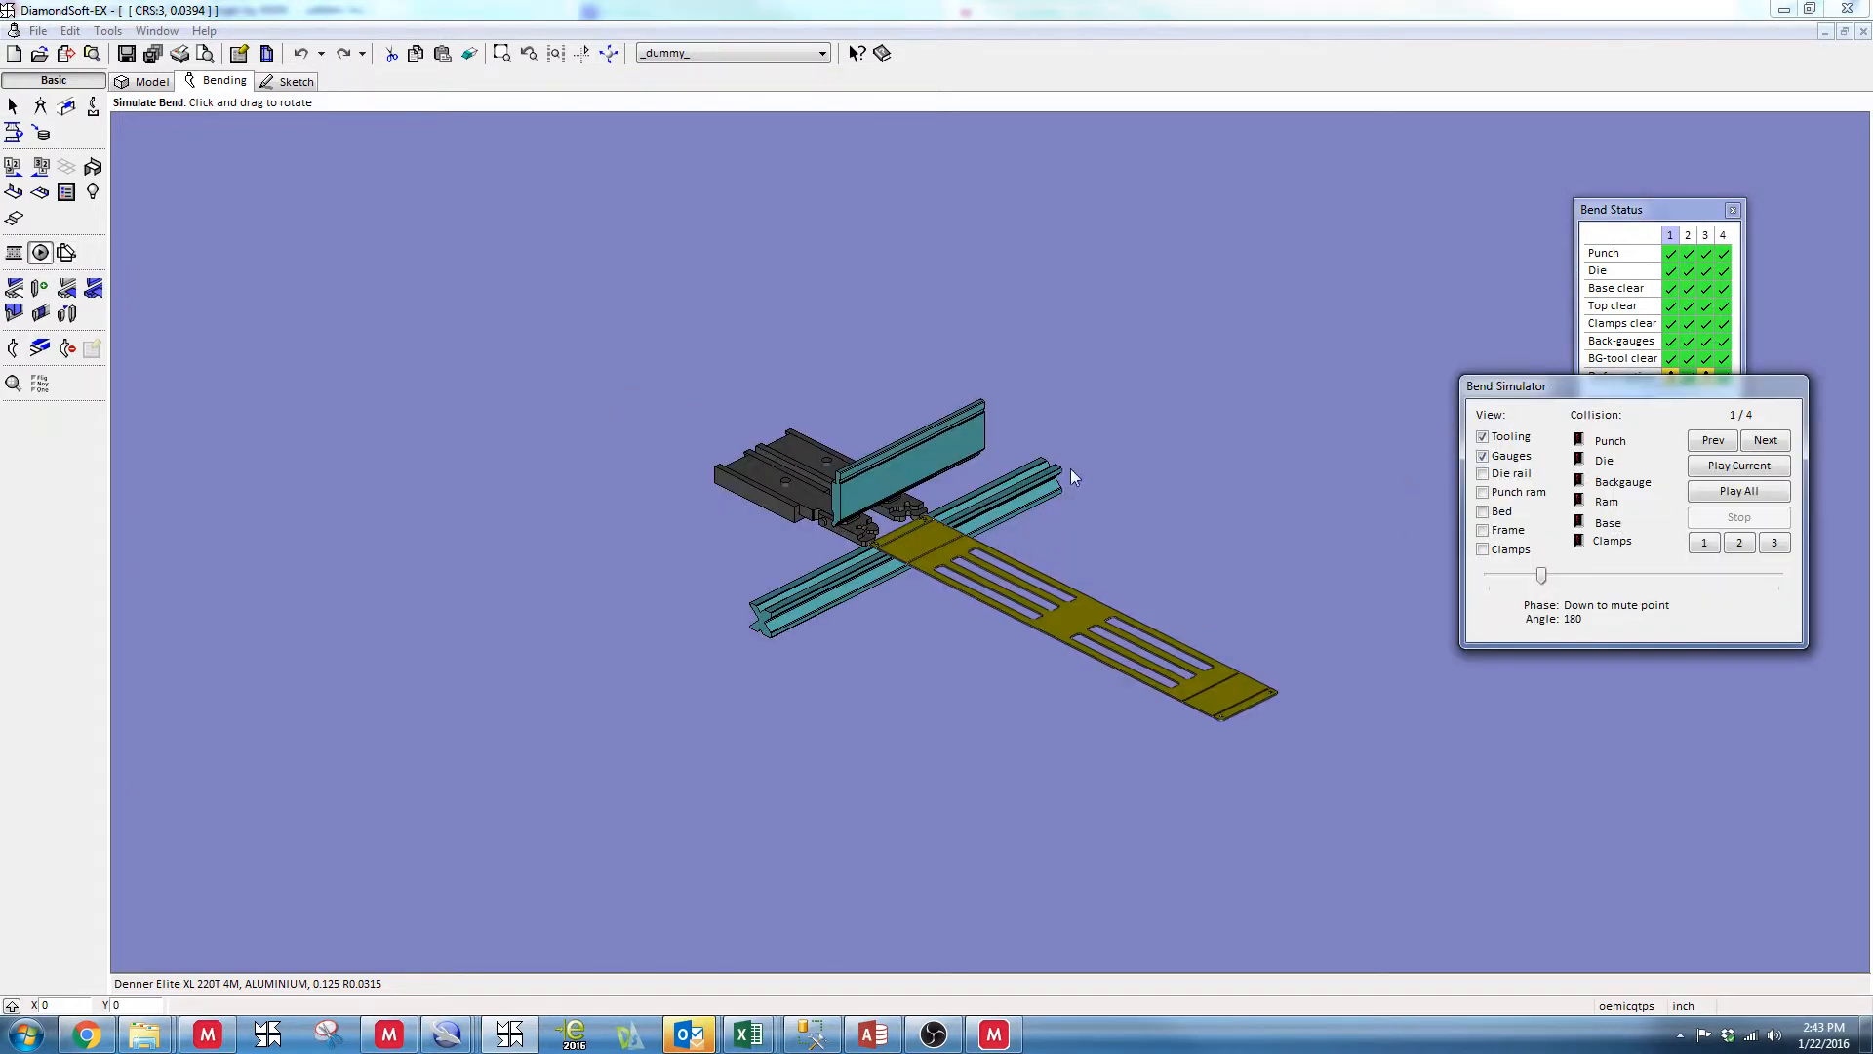
drag(1169, 566, 1121, 547)
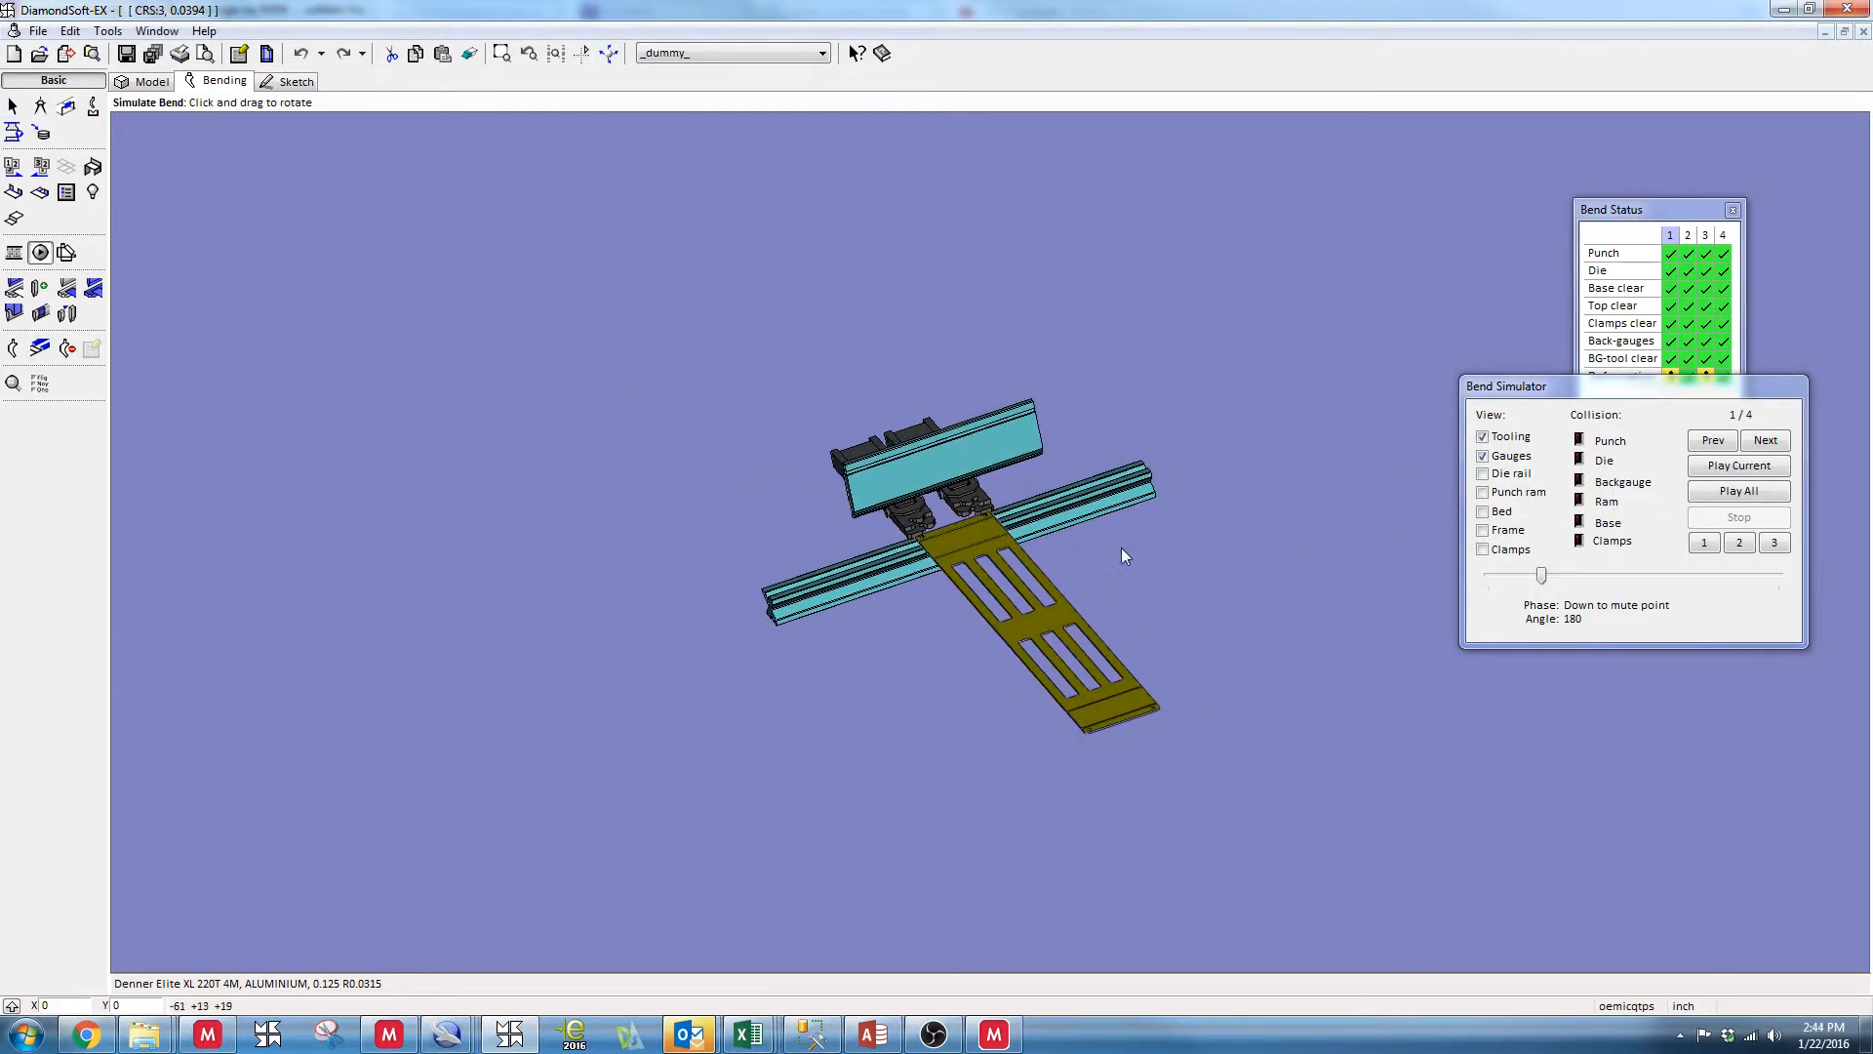
mouse_move(778, 609)
mouse_move(907, 484)
click(1742, 500)
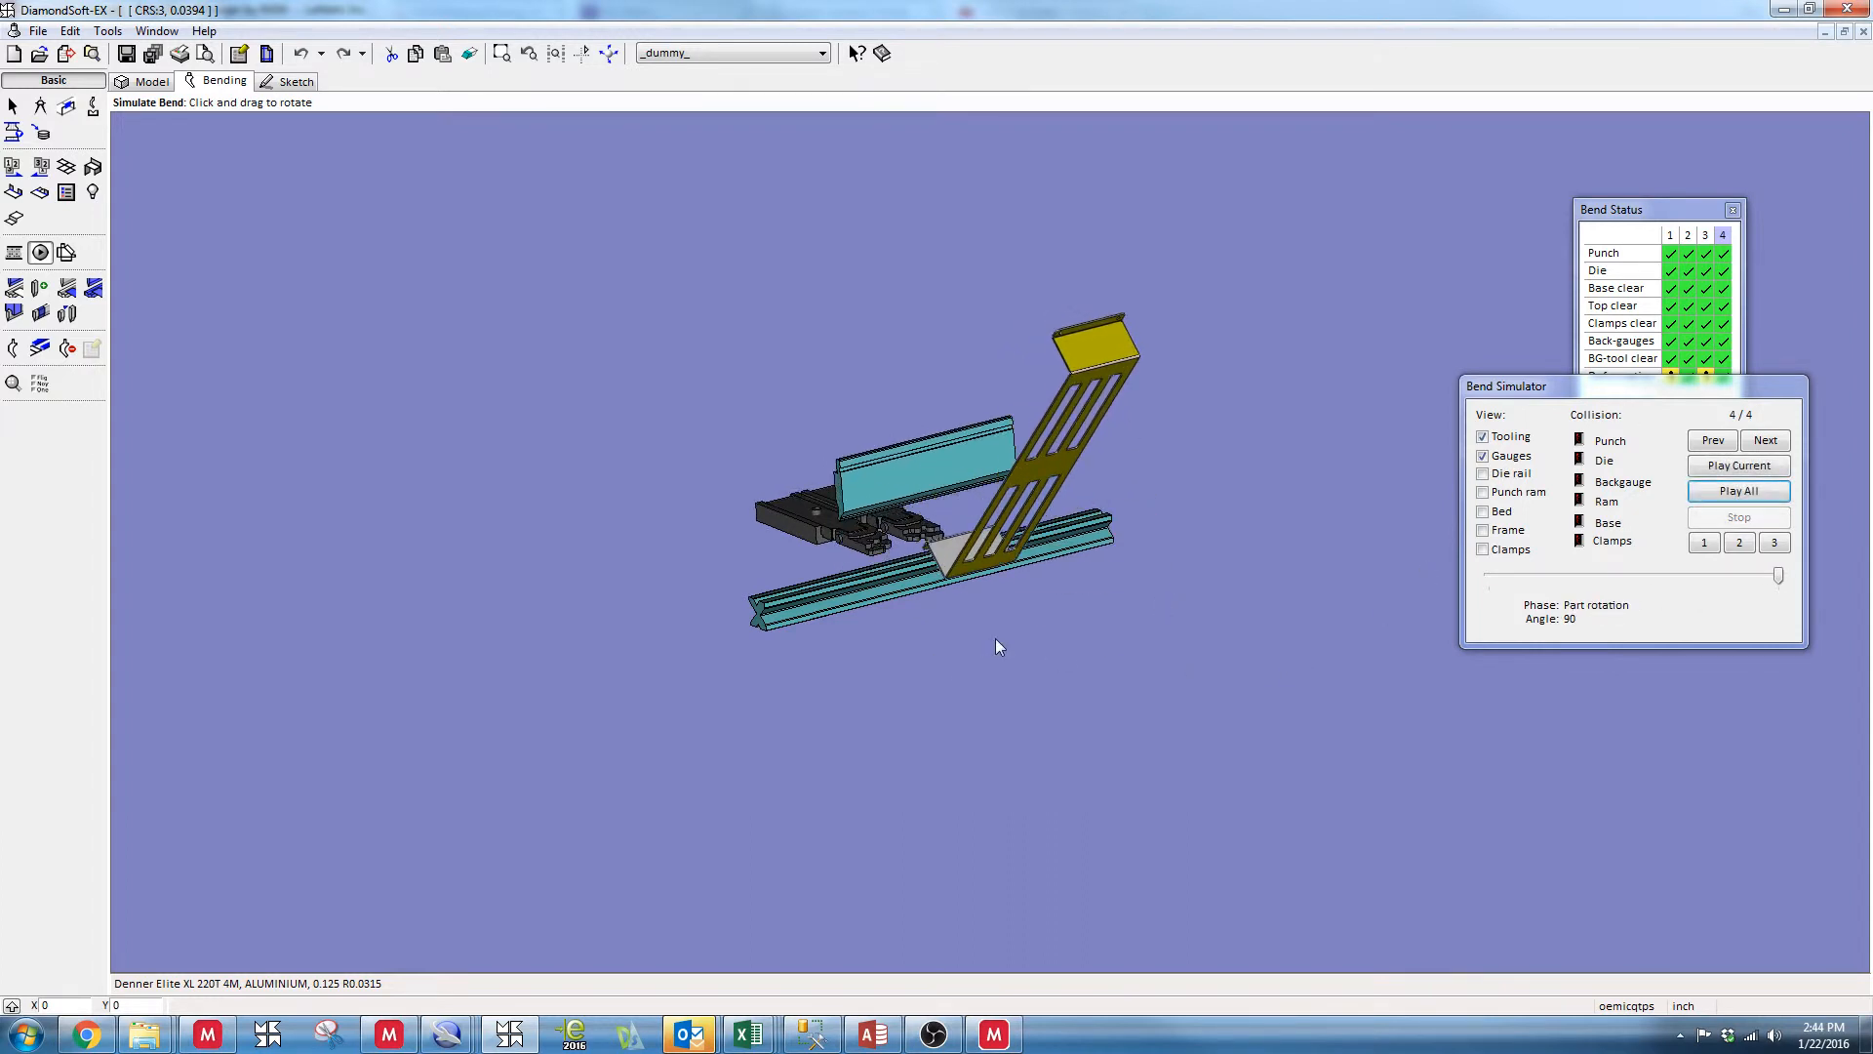
Show the die rail, punch ram, bed, frame and clamps in the bend simulation and examine the complete press brake around the bracket
mouse_move(995, 638)
mouse_down()
mouse_move(1056, 650)
mouse_move(1022, 666)
mouse_move(1038, 659)
mouse_move(1003, 645)
mouse_up()
click(1481, 476)
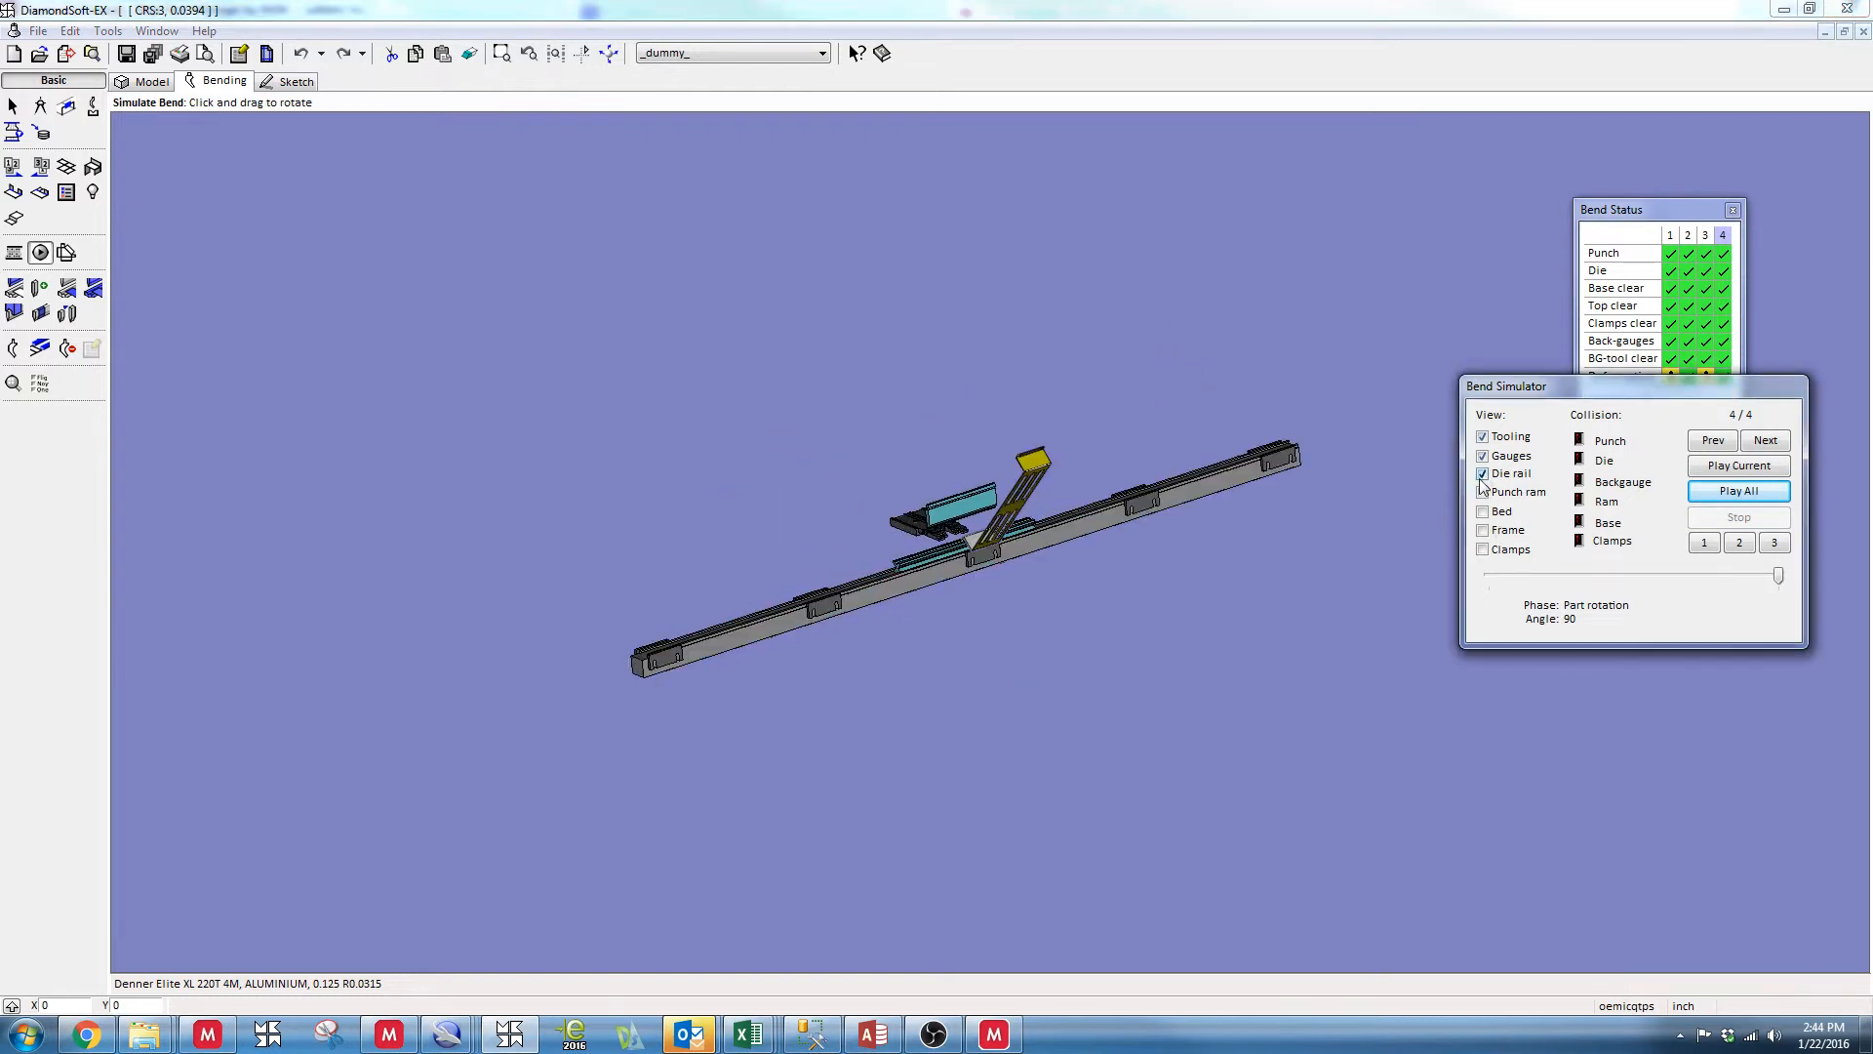
click(1482, 492)
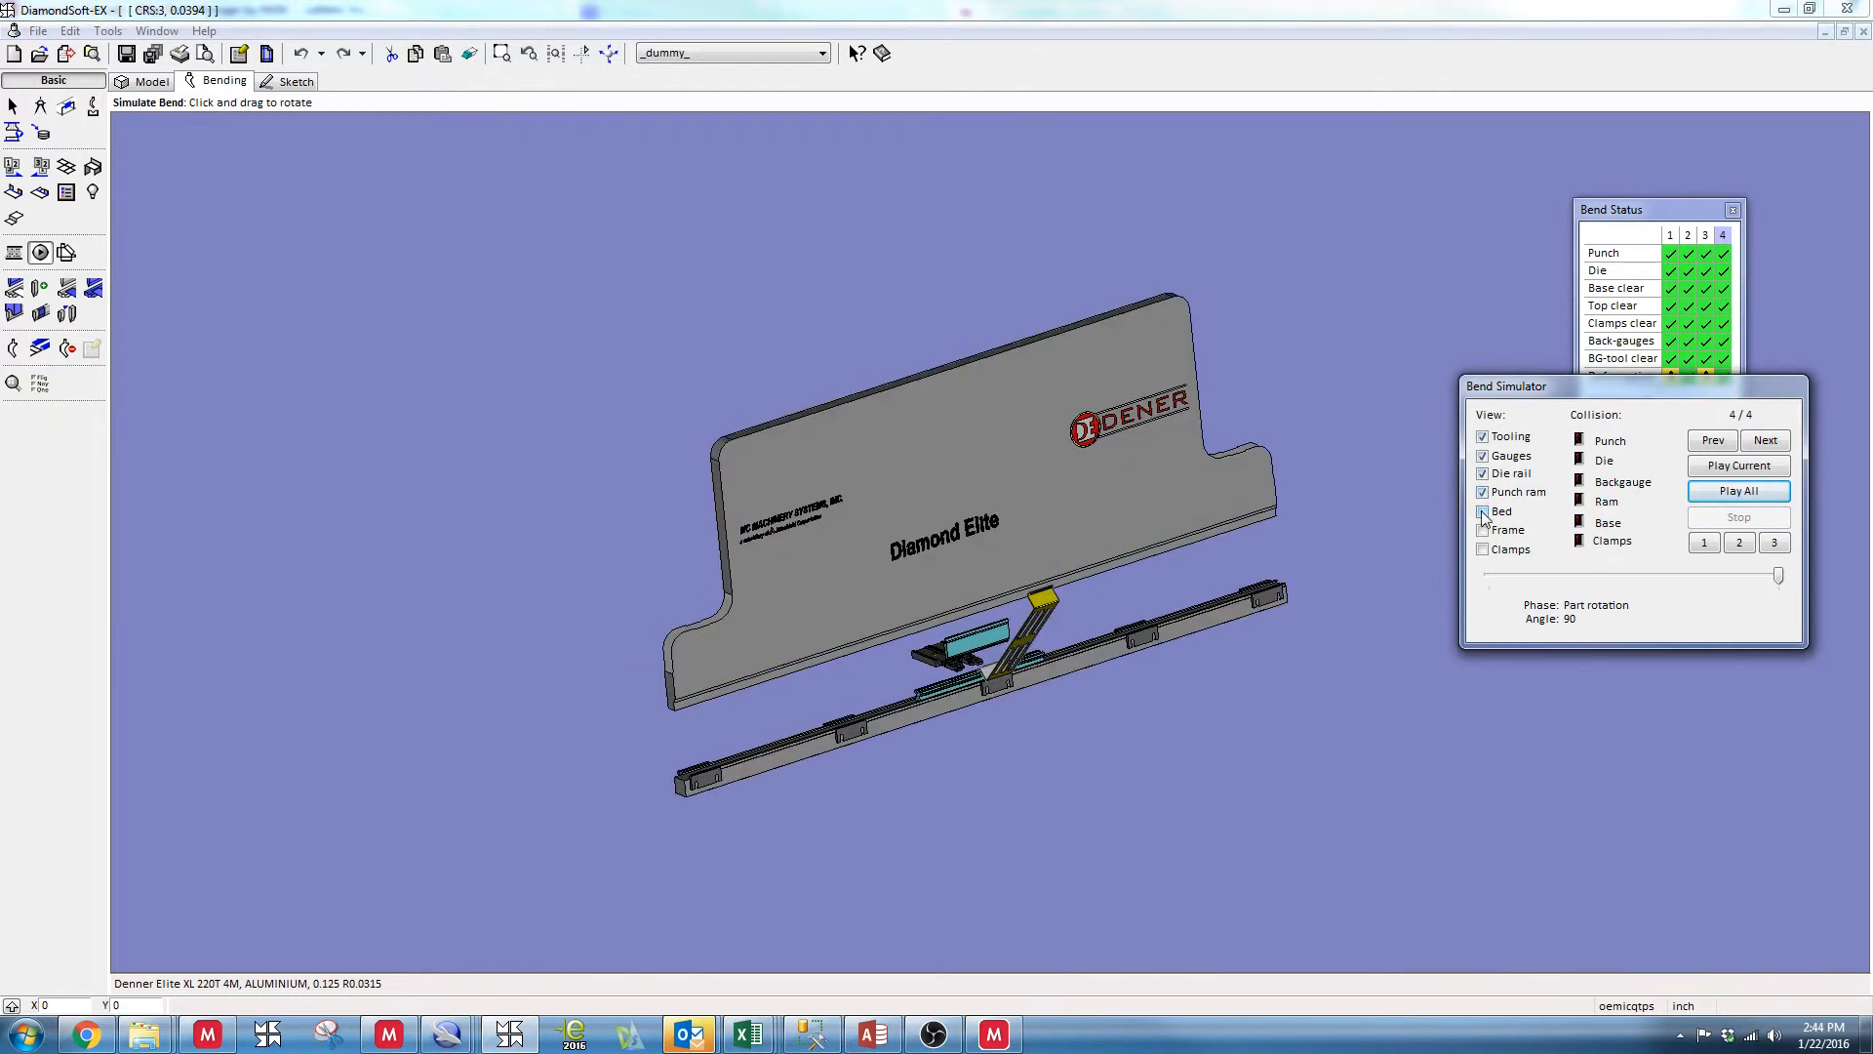
click(1482, 511)
click(1482, 530)
click(1482, 549)
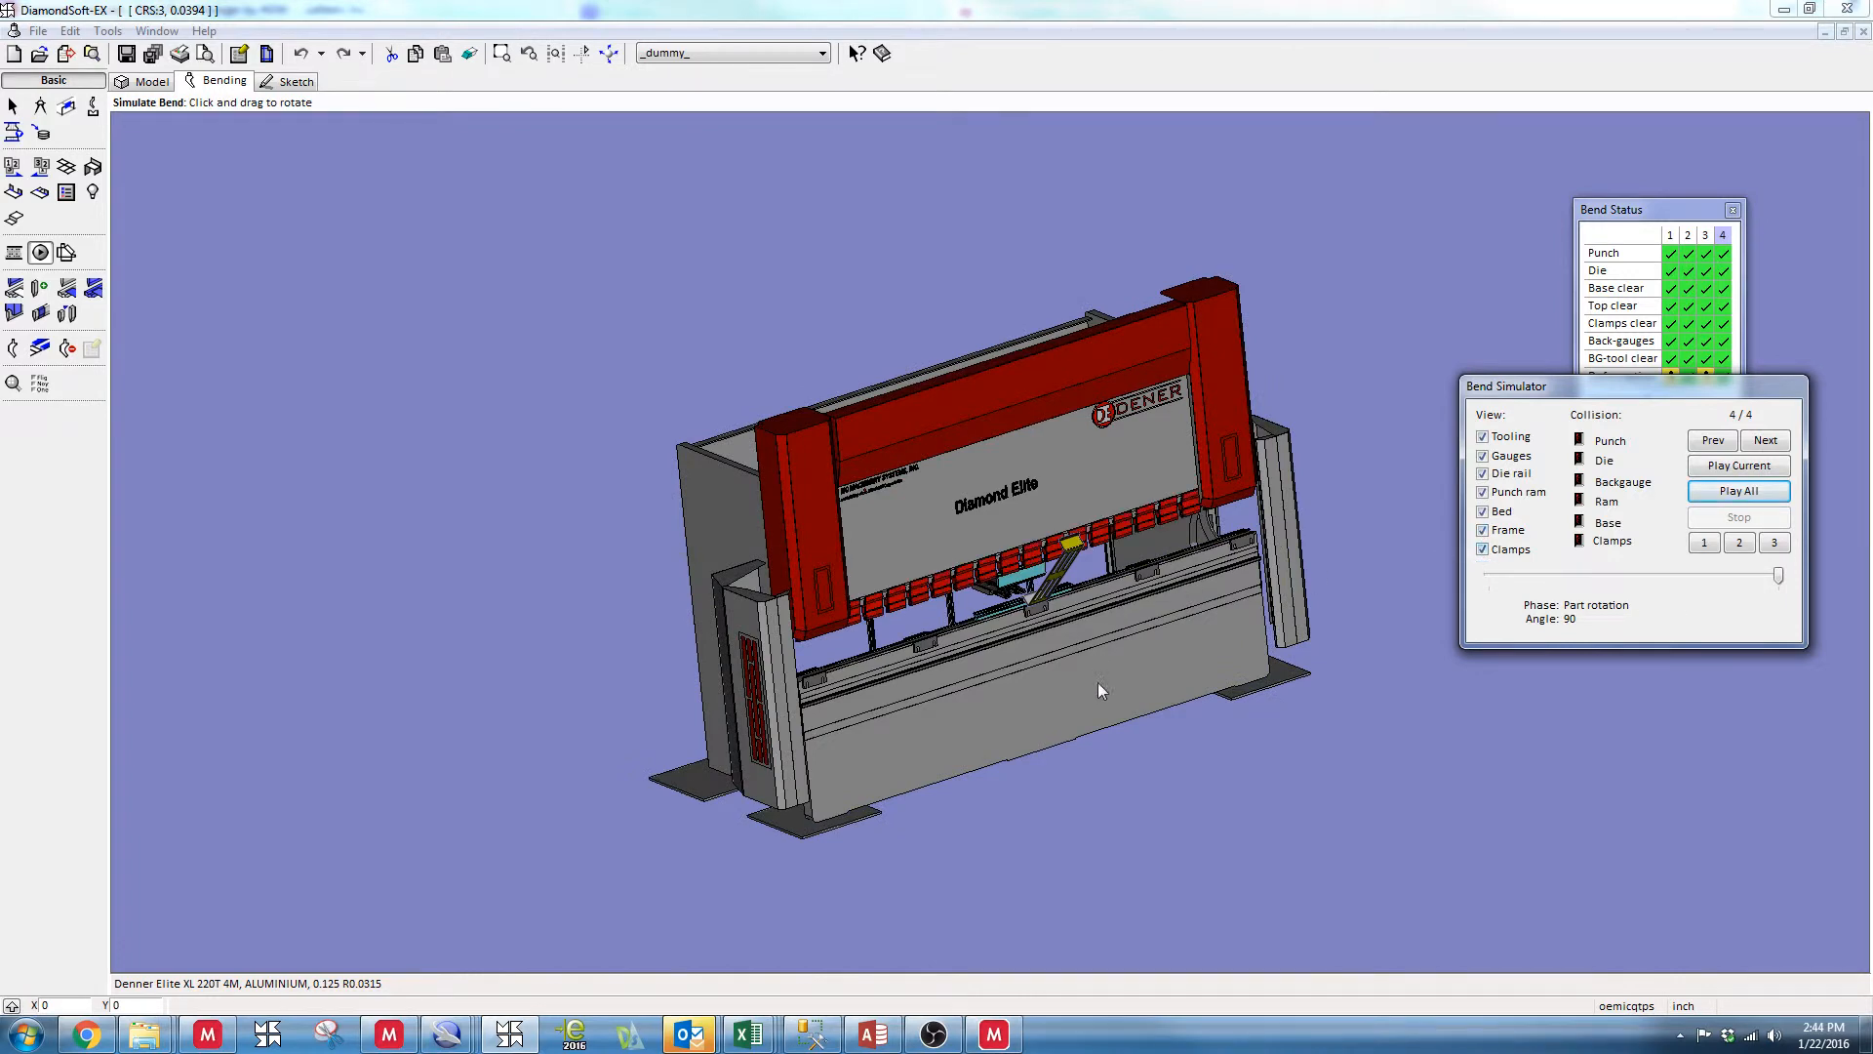
drag(1098, 690, 1030, 577)
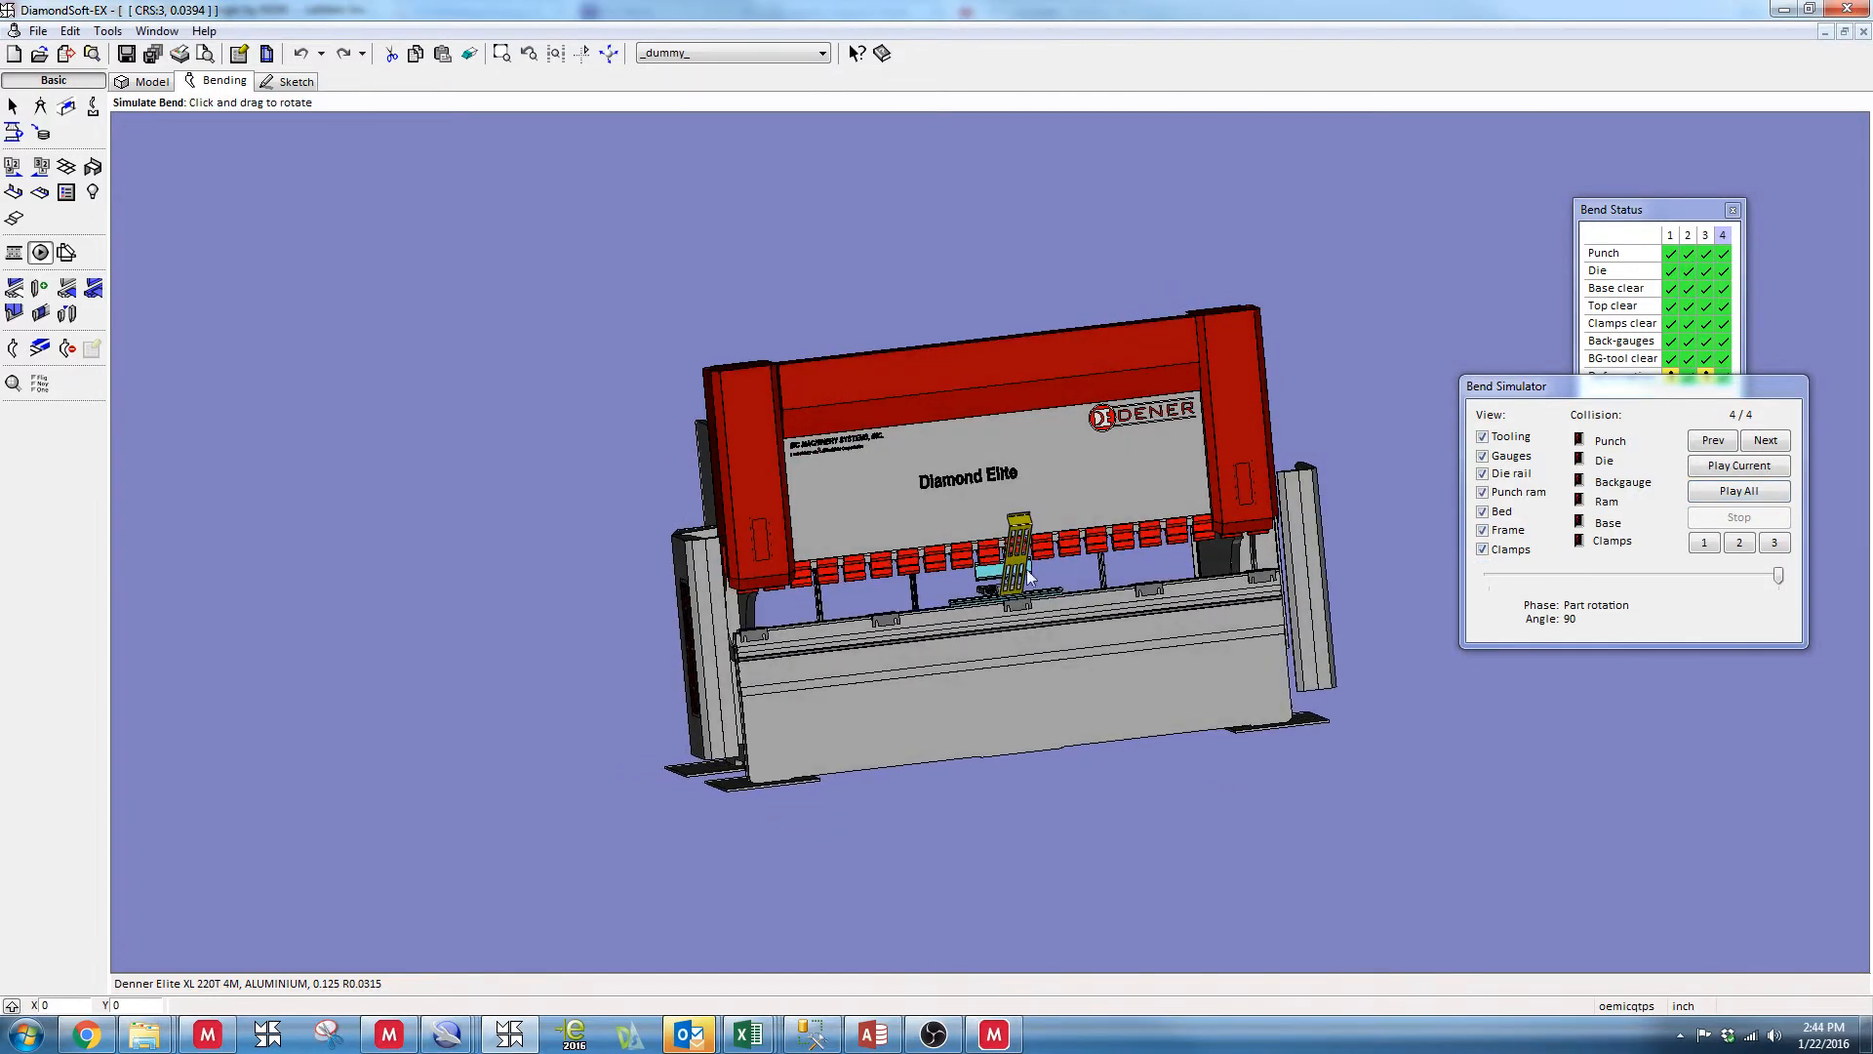
scroll(1001, 575, up, 5)
scroll(986, 645, down, 5)
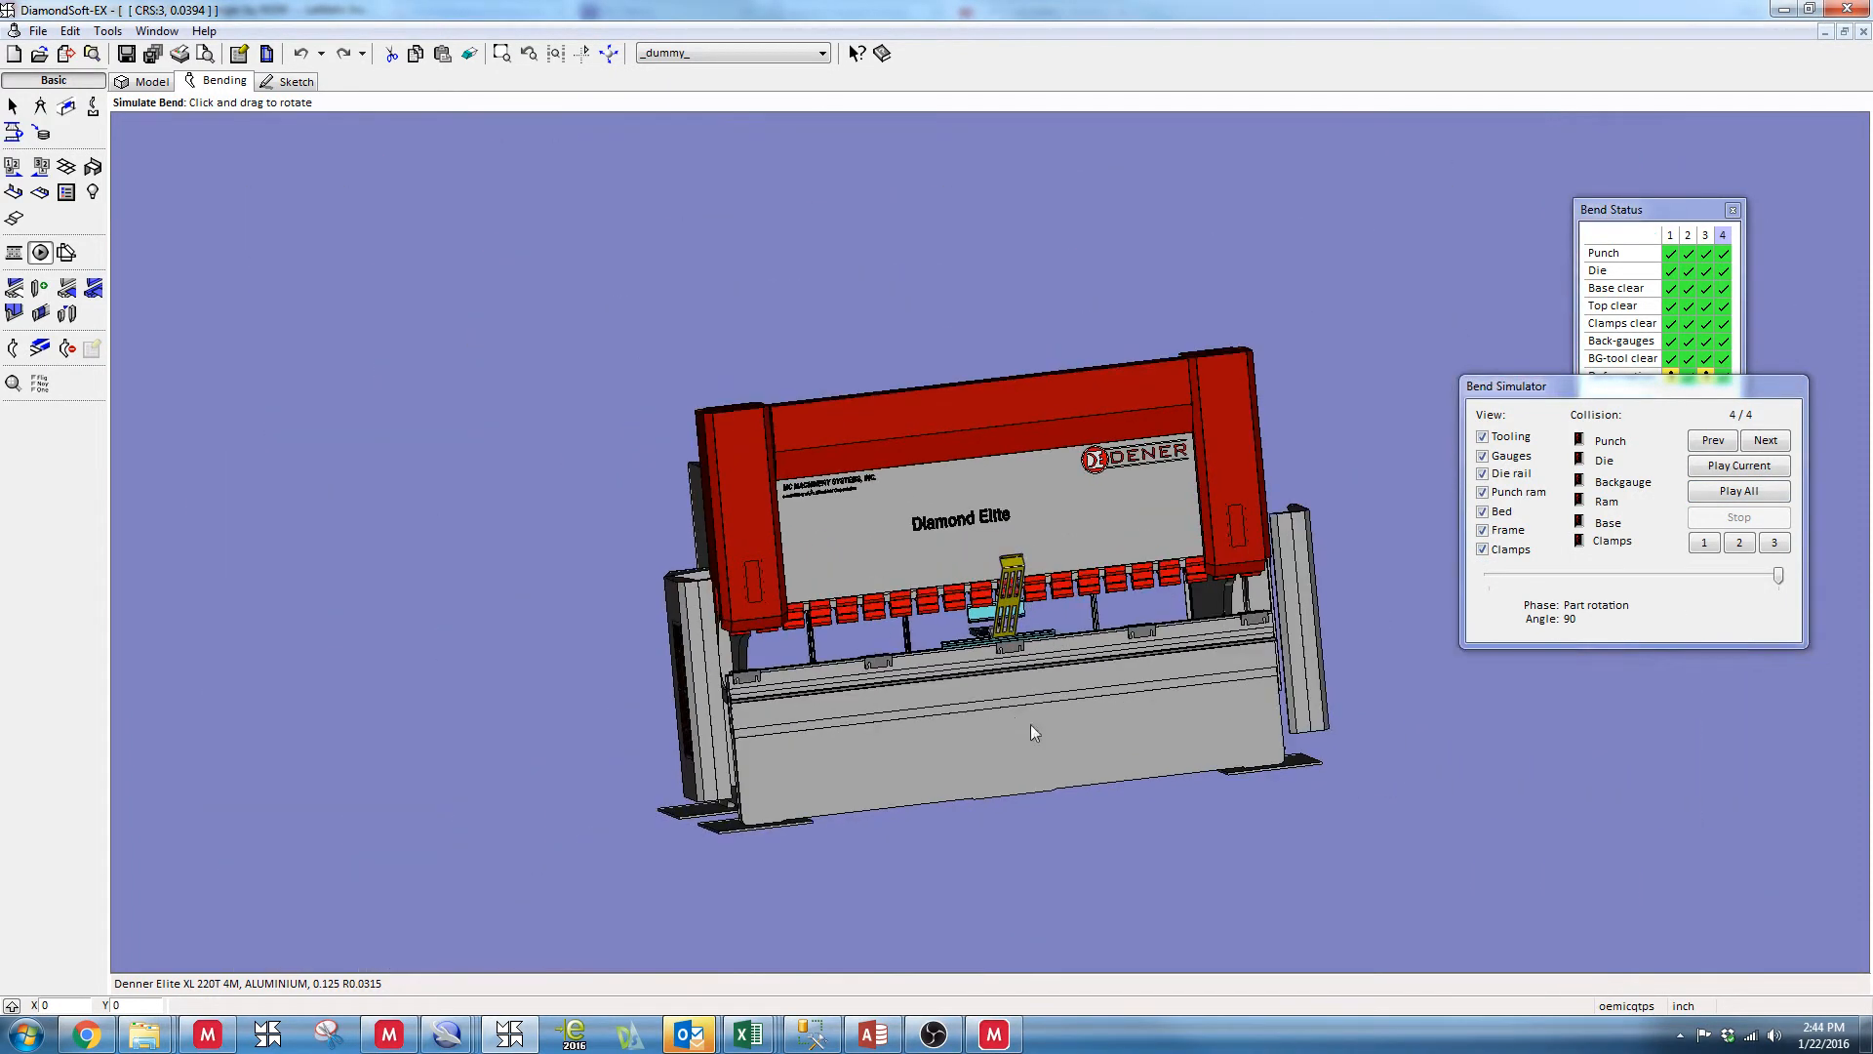
drag(1034, 732, 1061, 682)
scroll(989, 642, up, 4)
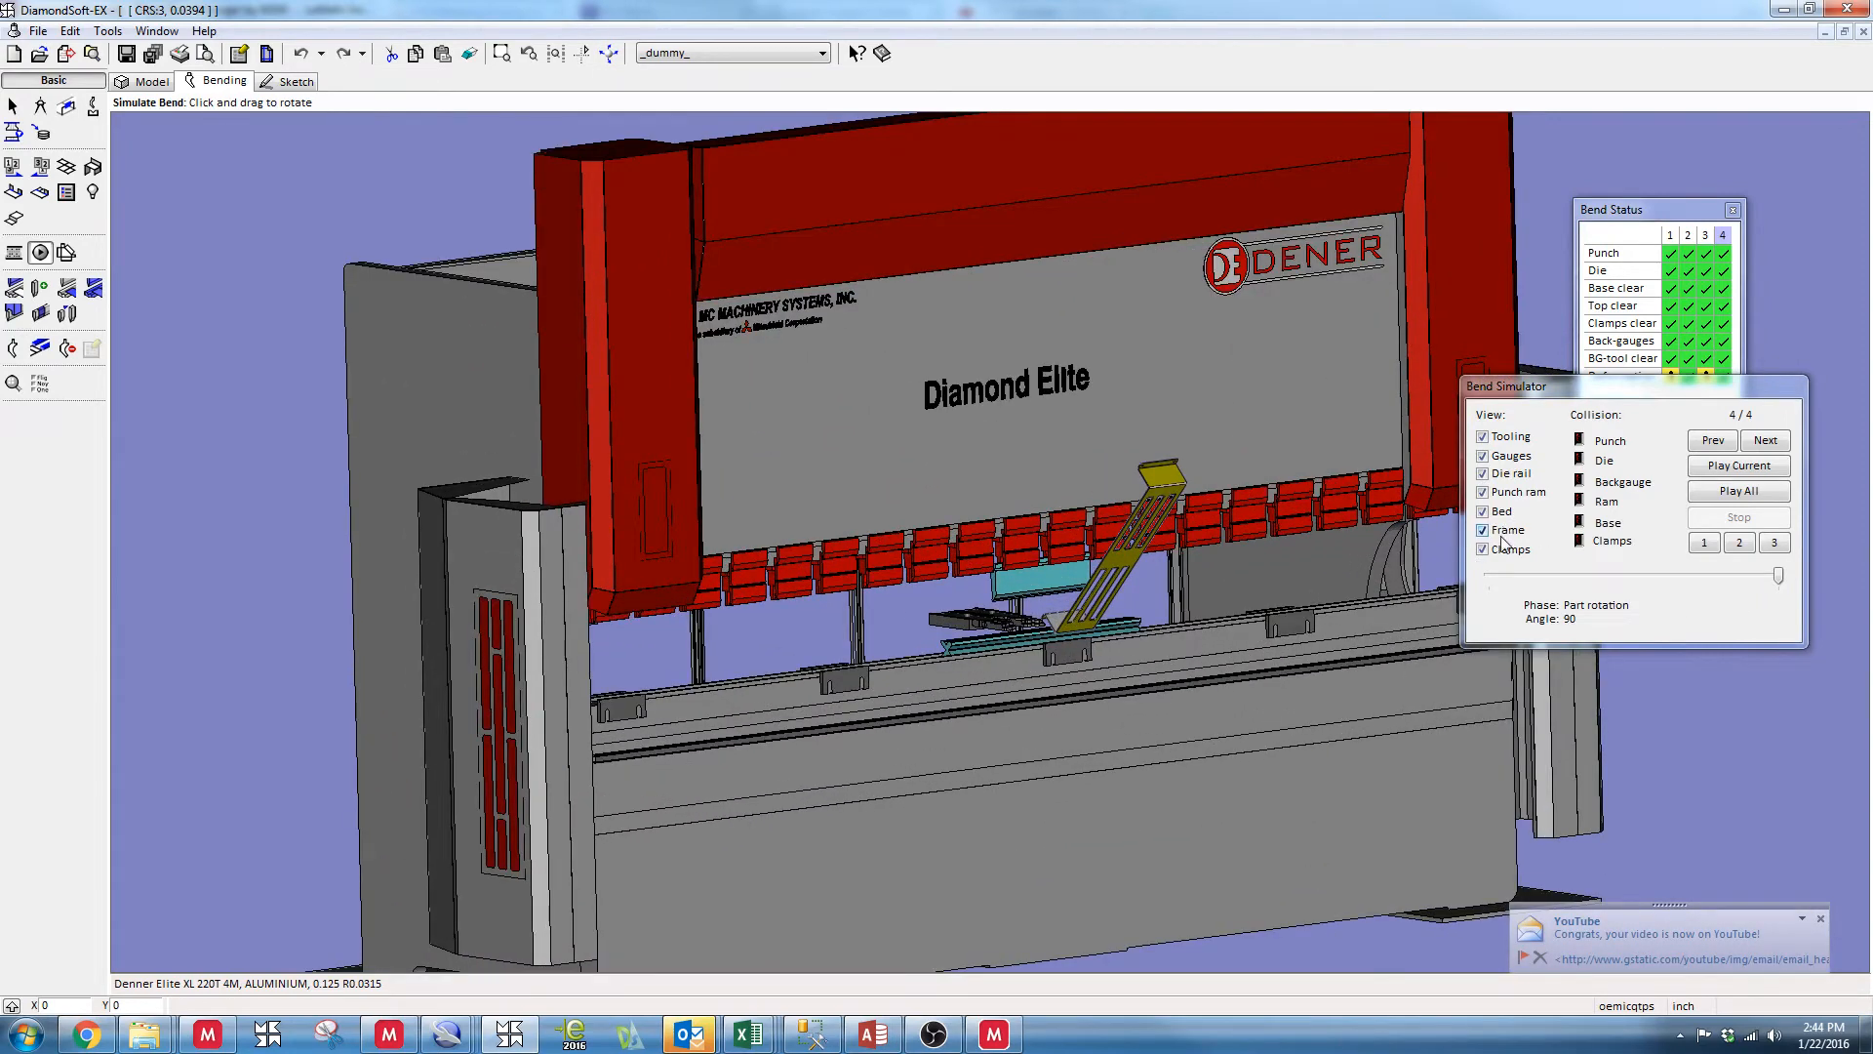
Hide the clamps, frame, bed and punch ram in the bend simulation
click(1483, 549)
click(1483, 530)
click(1483, 511)
click(1484, 493)
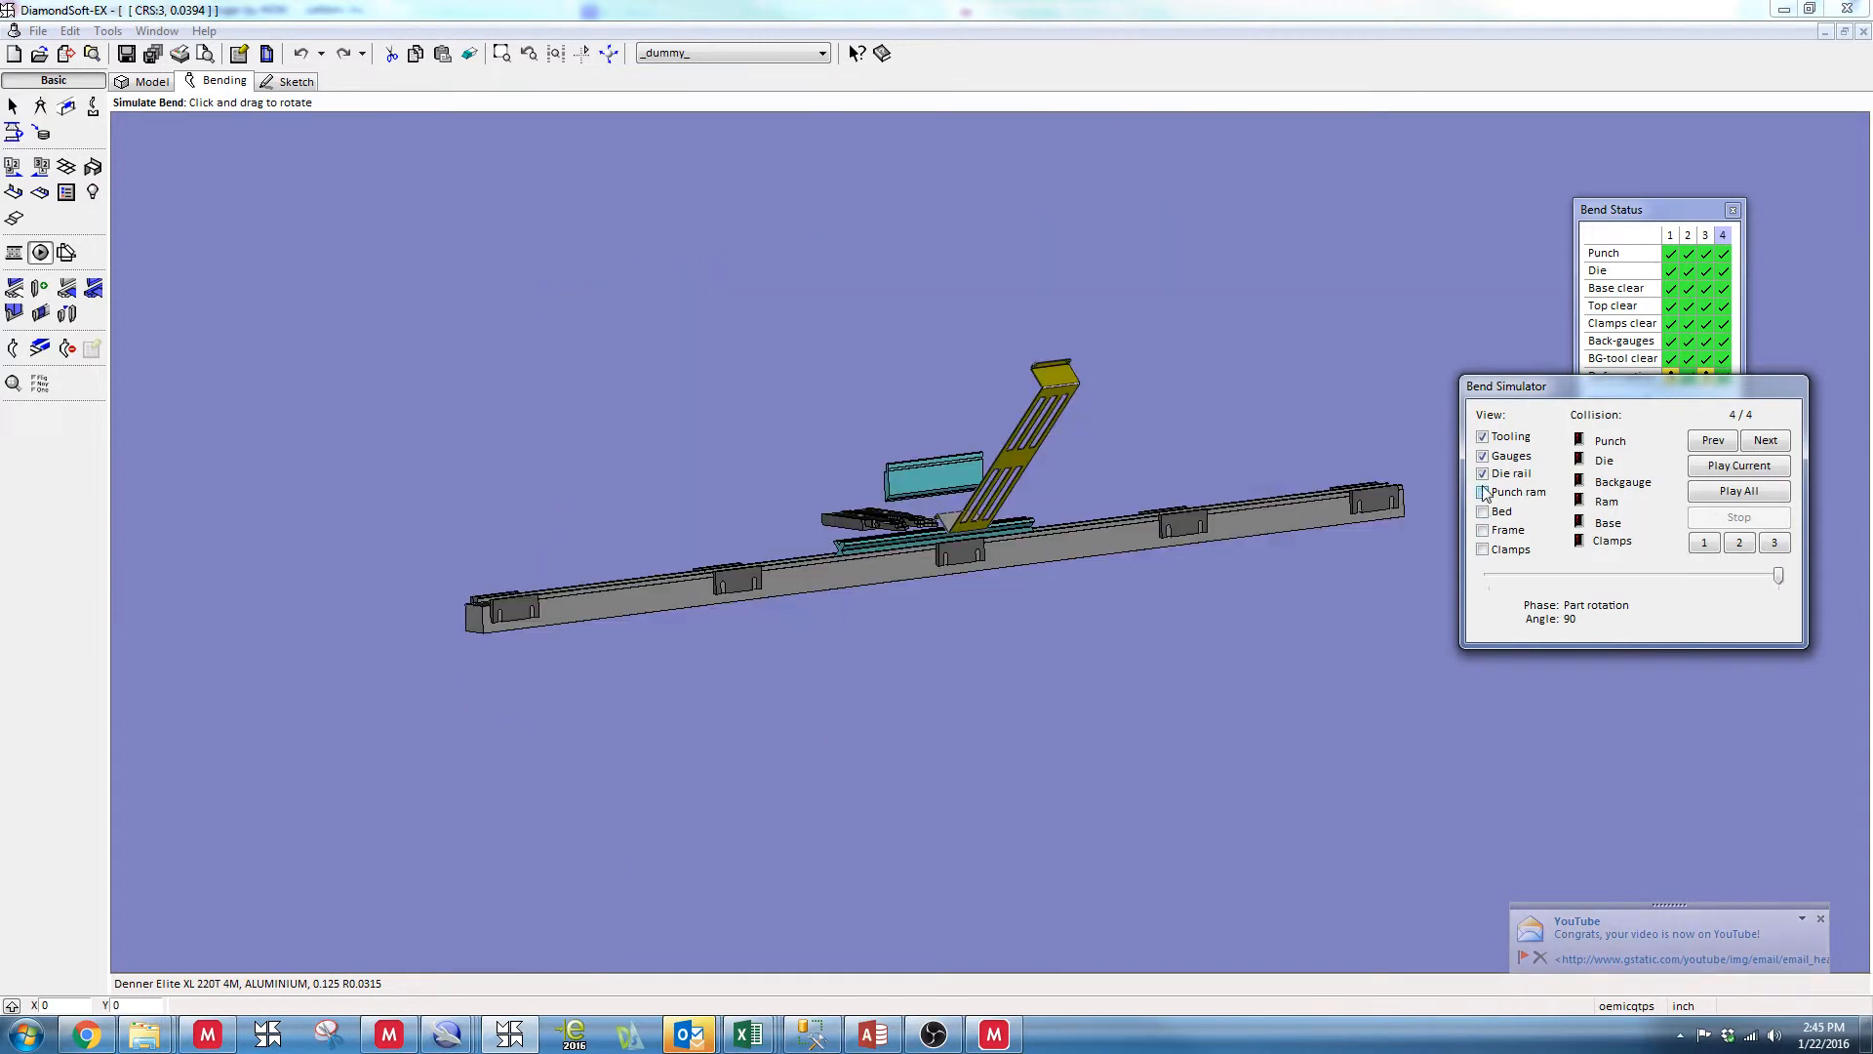
Save the bracket to the Desktop as the 3D model file 22441-20
click(126, 54)
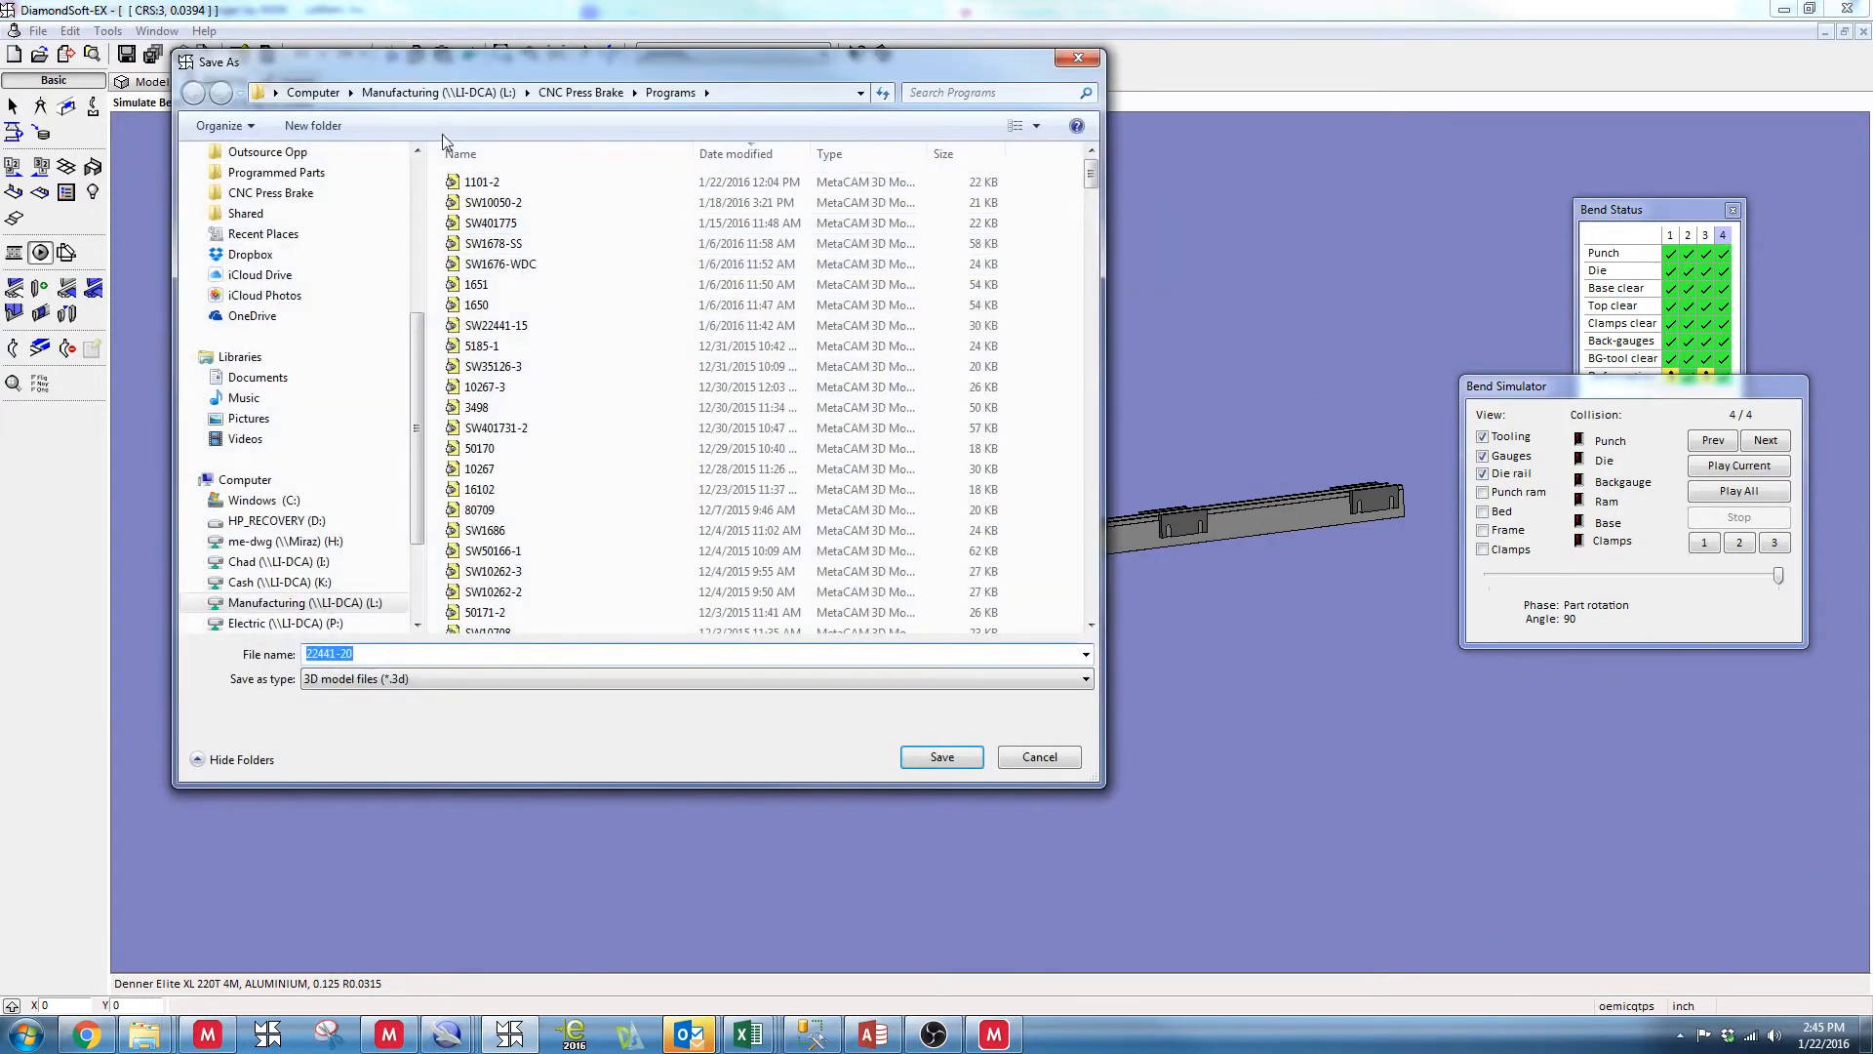
drag(418, 329, 419, 178)
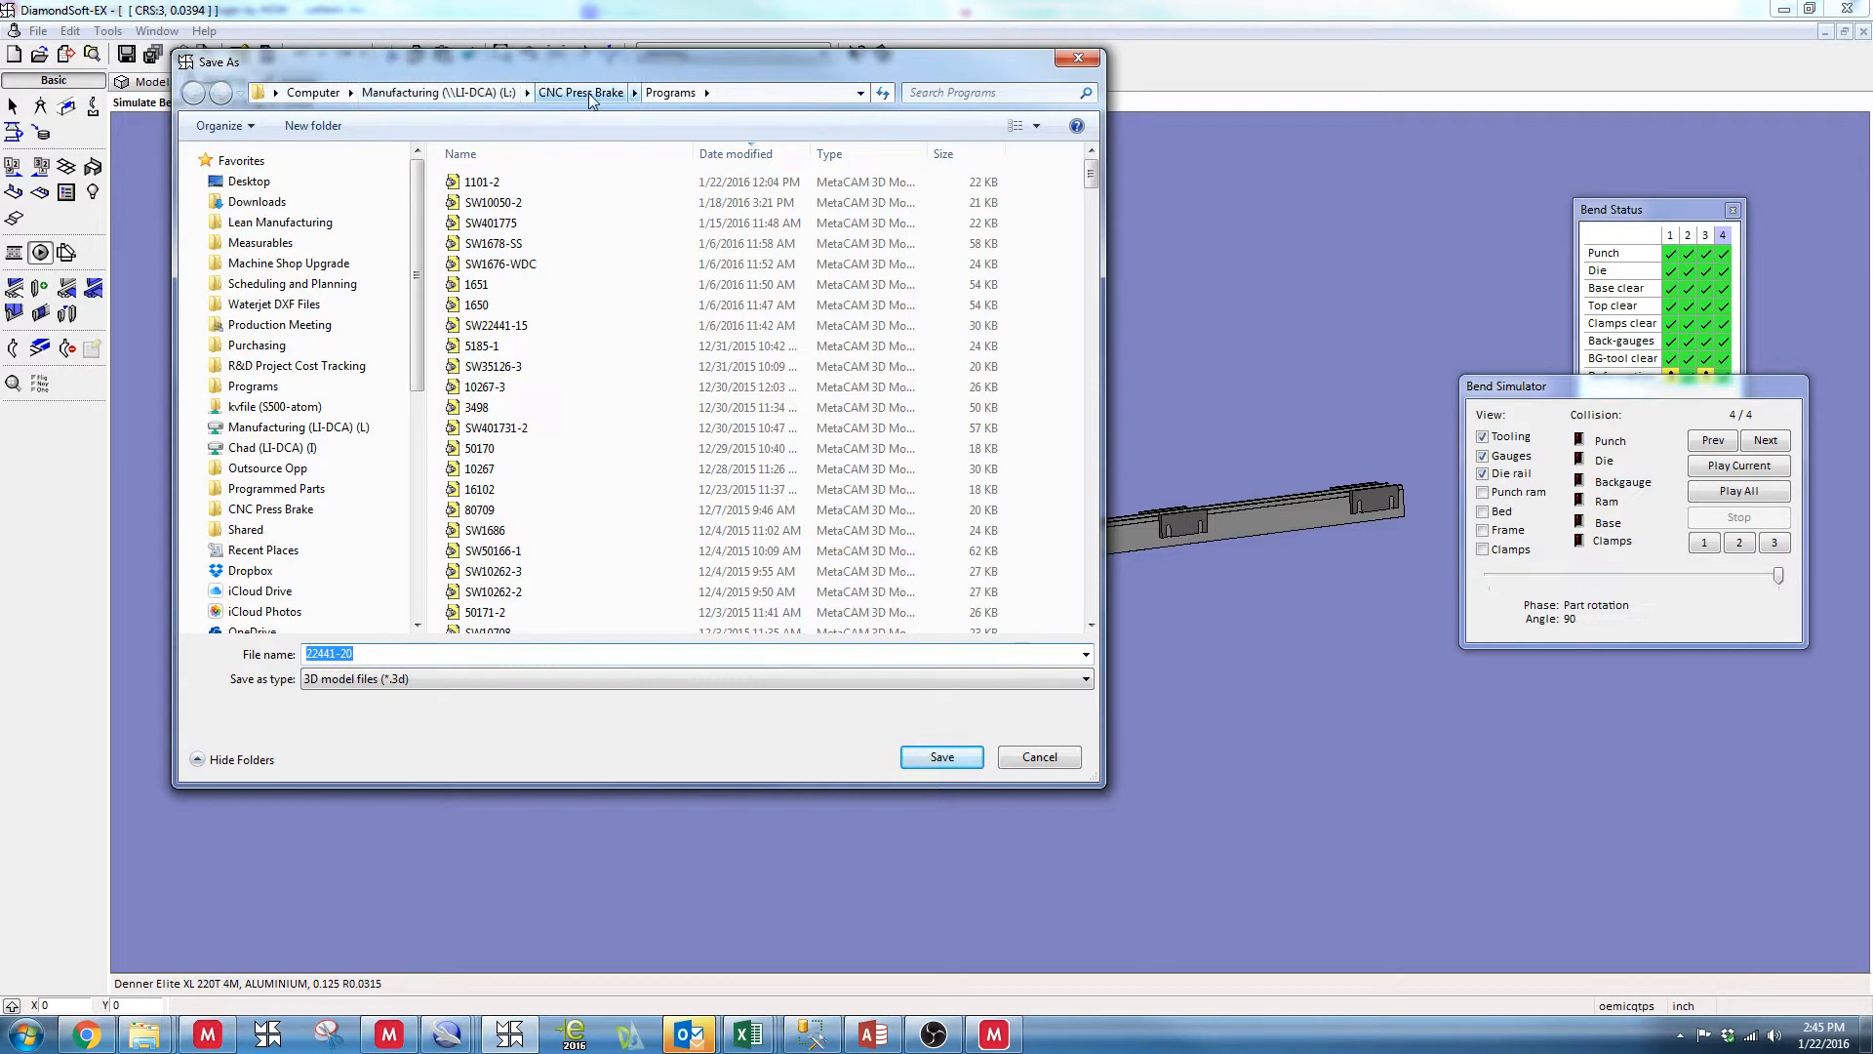
click(249, 181)
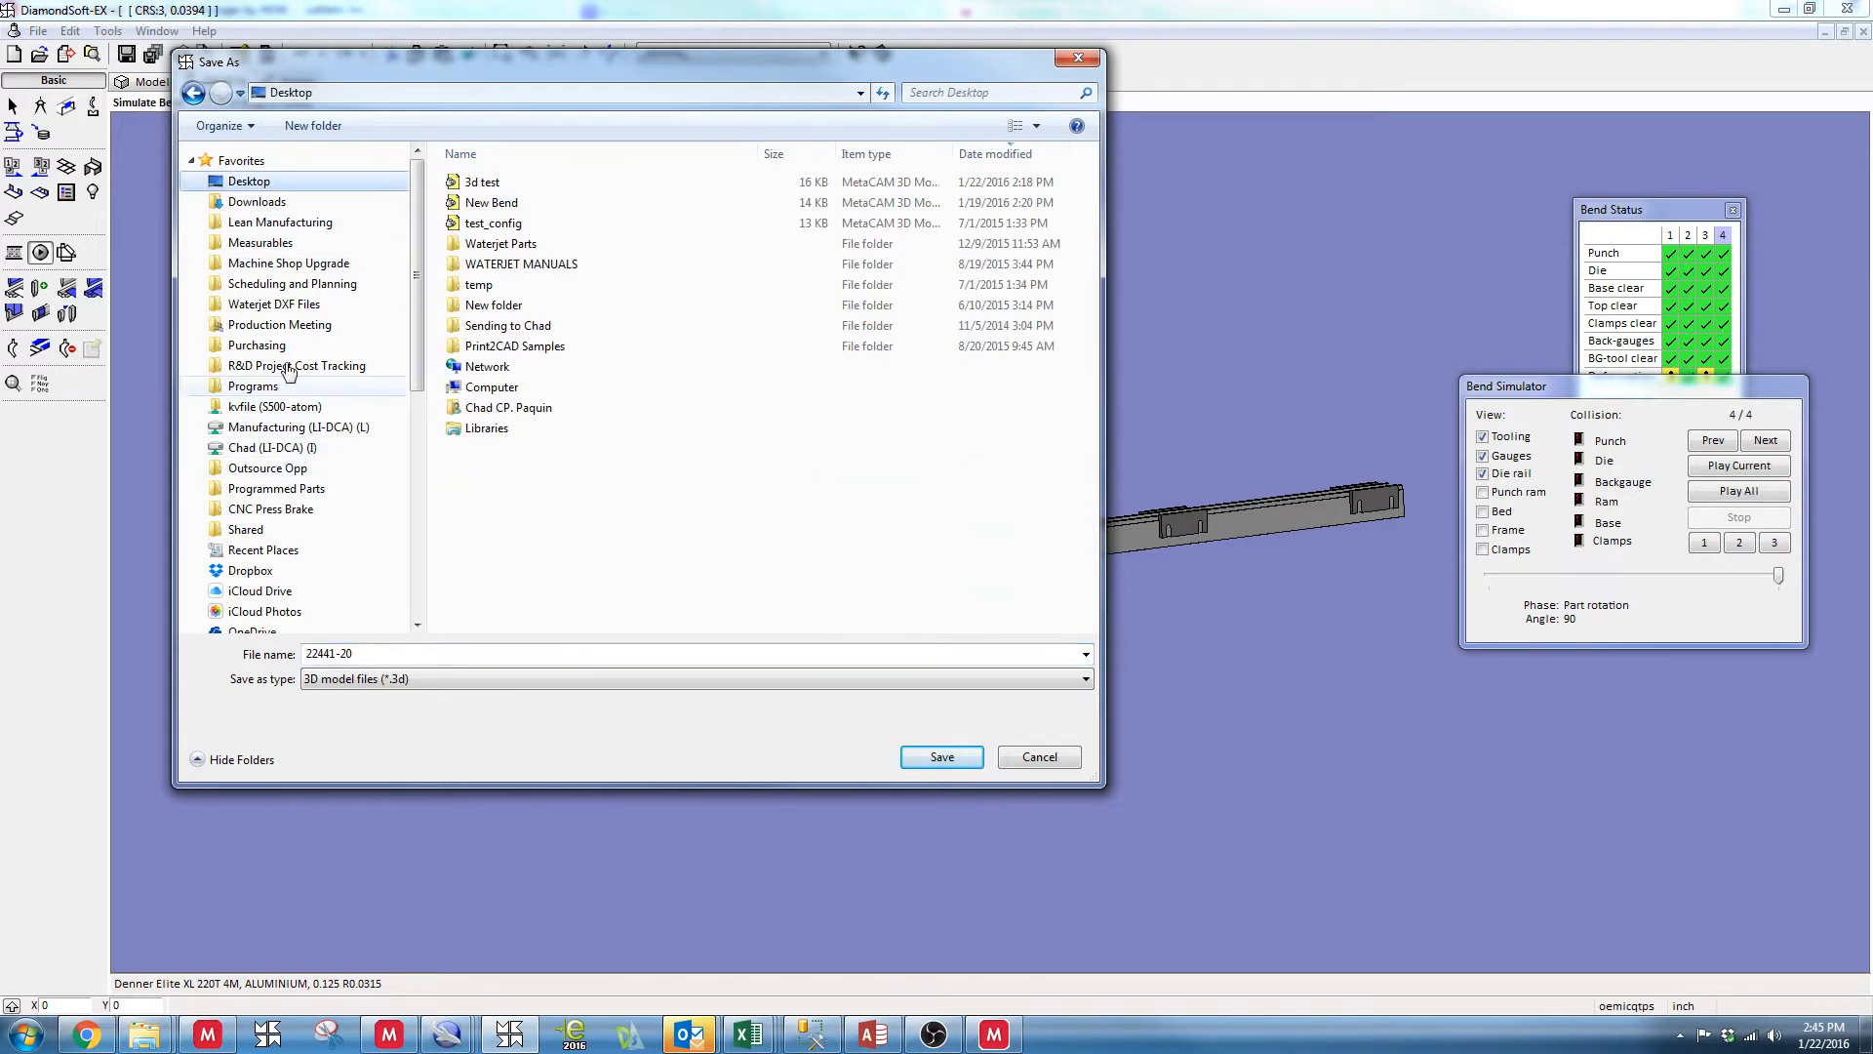
click(942, 757)
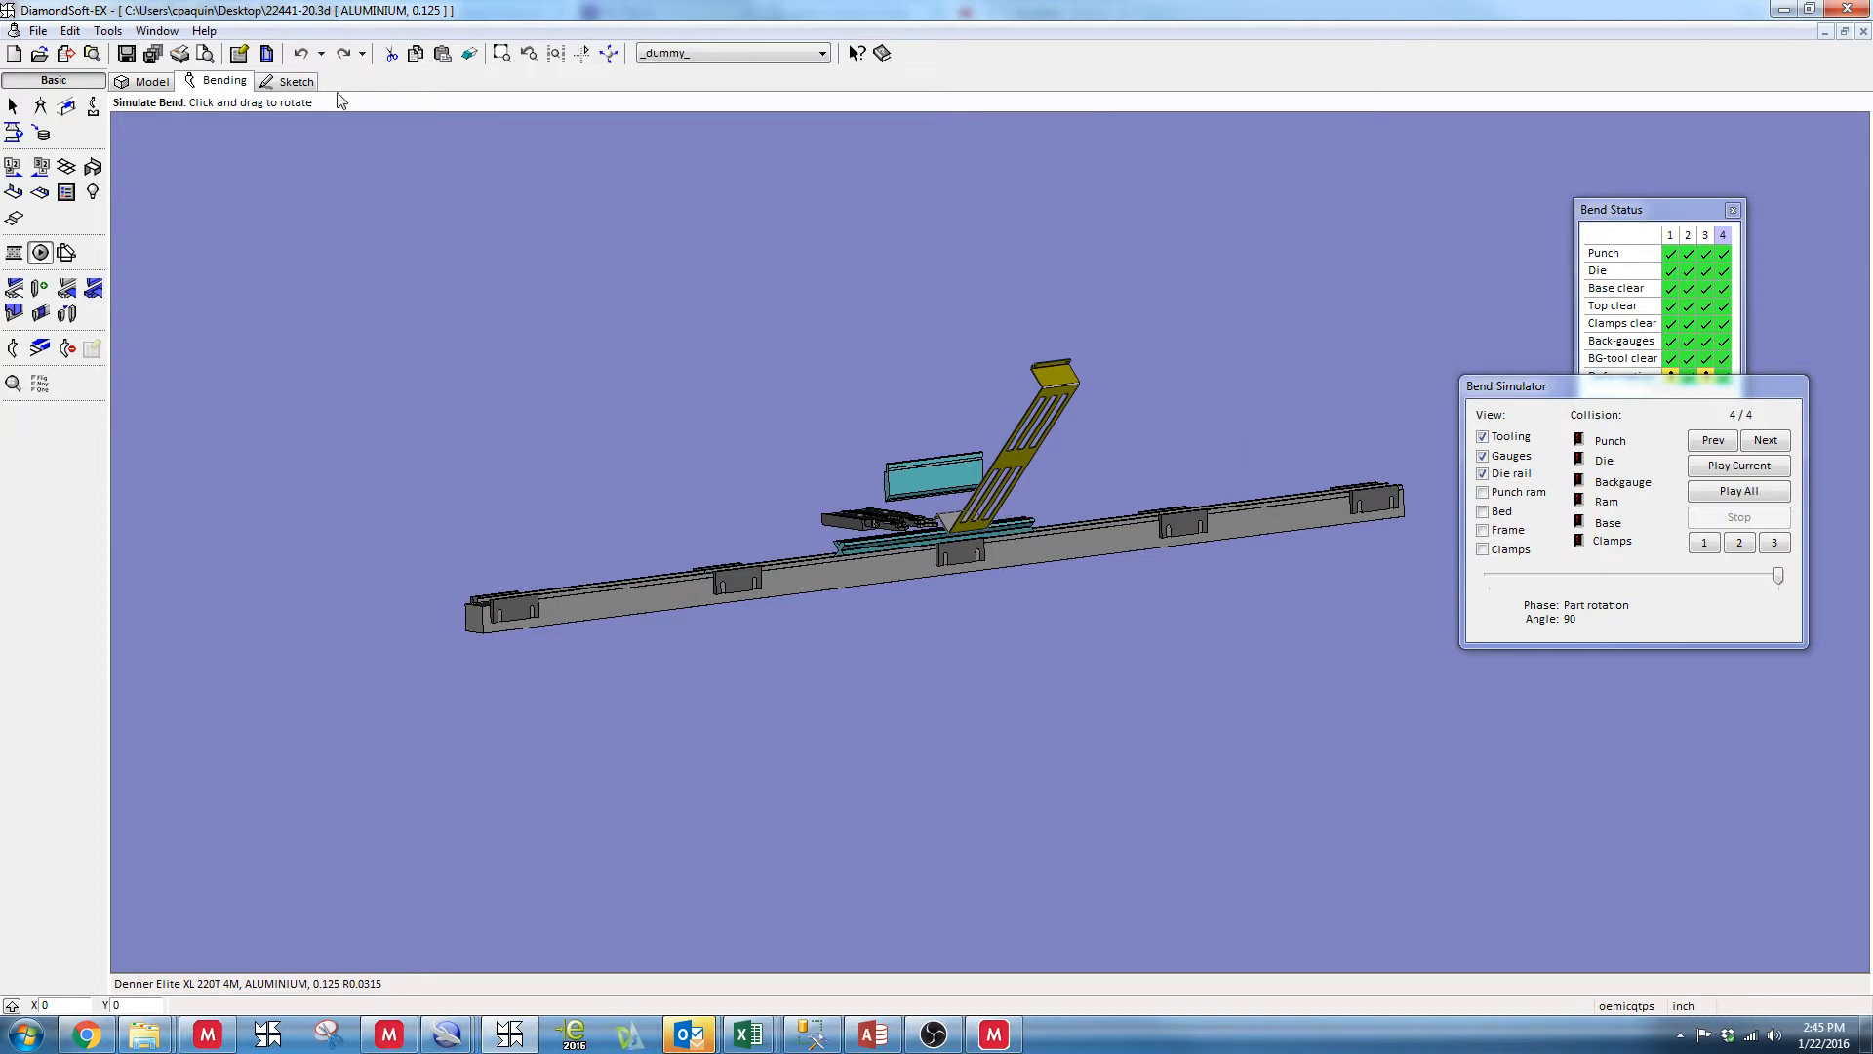
Open the print preview of the bend report, review its setup, bend table and bend illustration pages, and close it
click(207, 55)
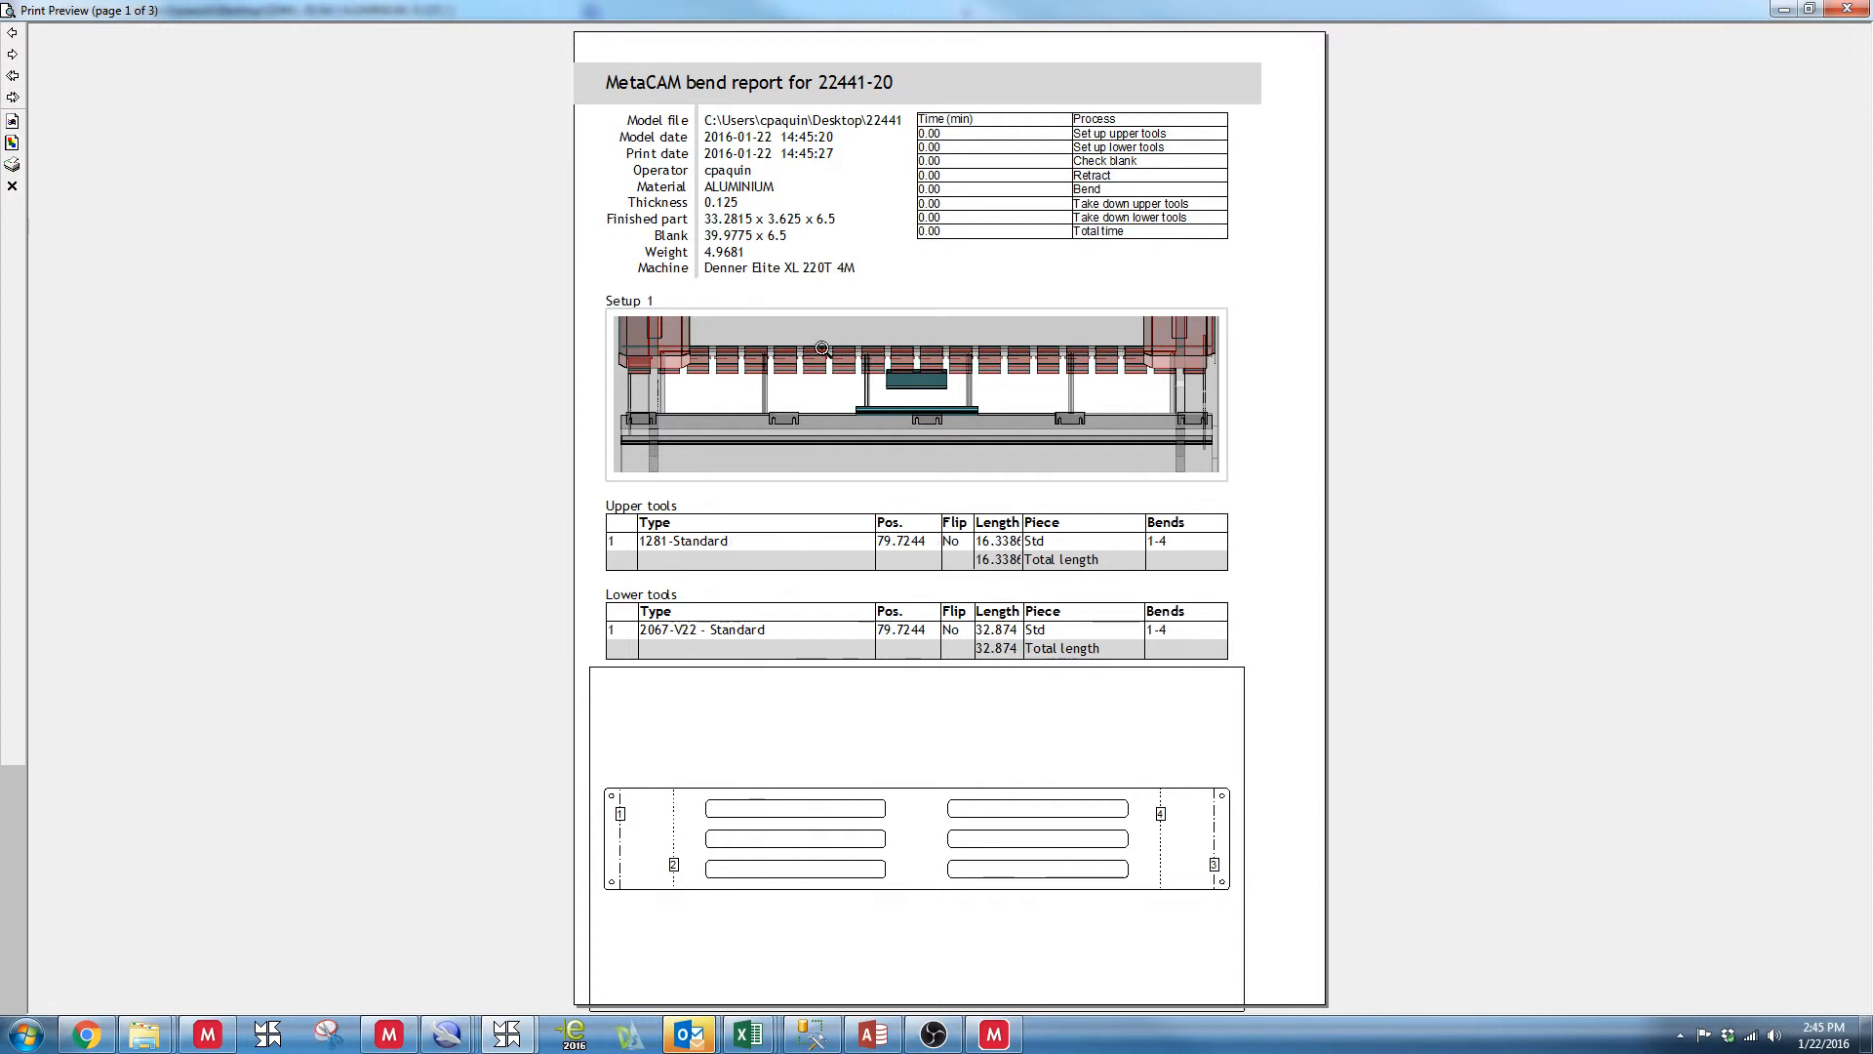
click(12, 54)
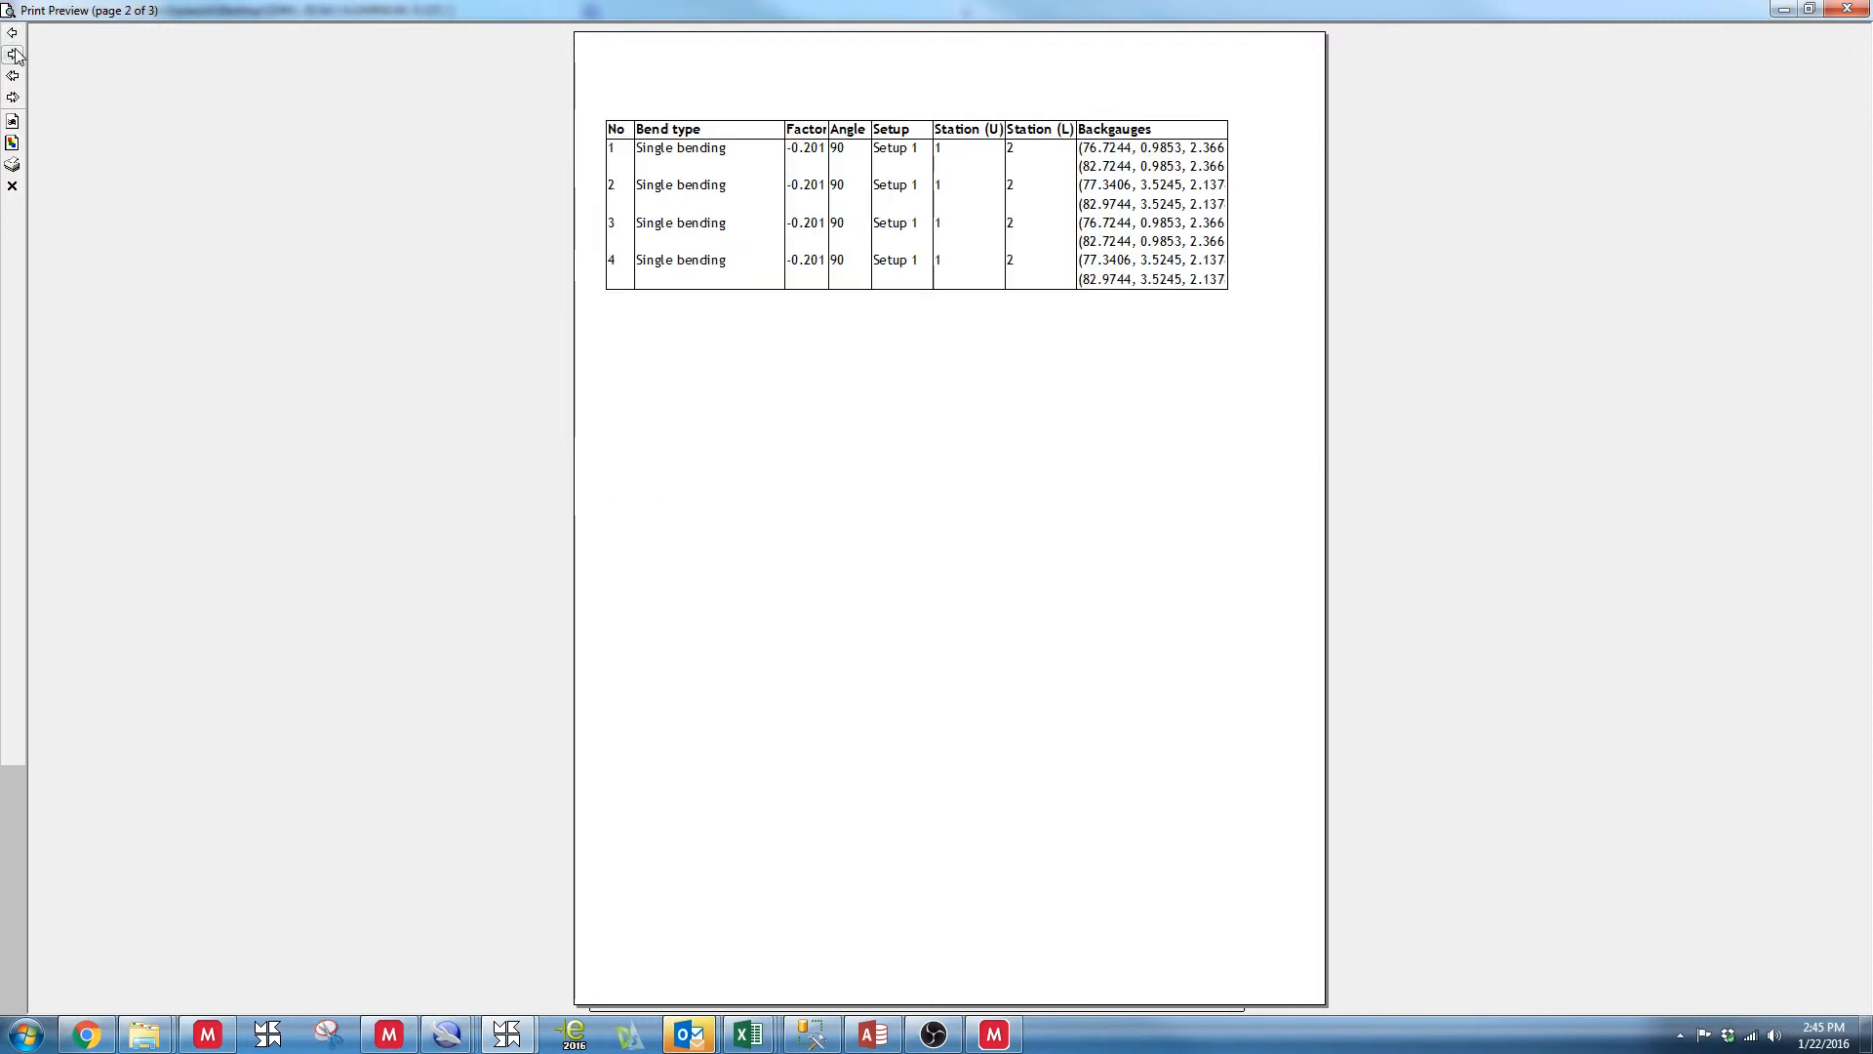
click(13, 54)
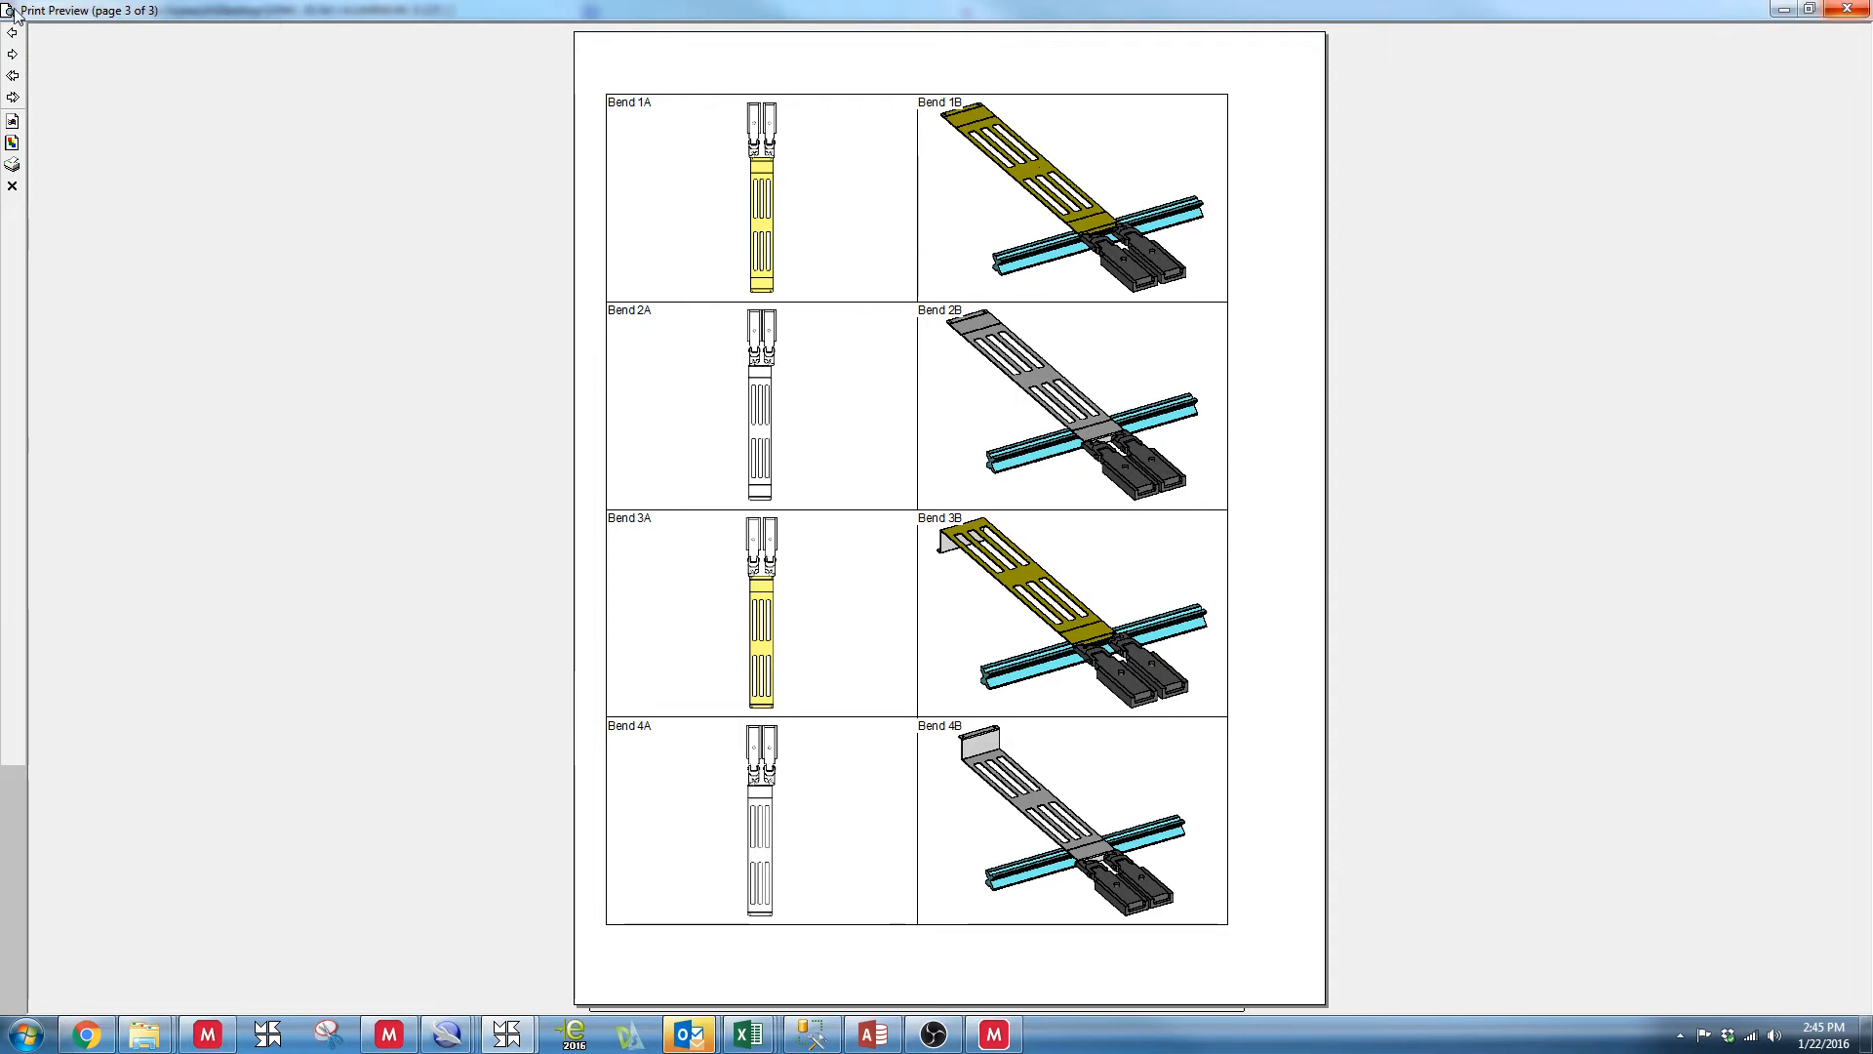
click(1847, 9)
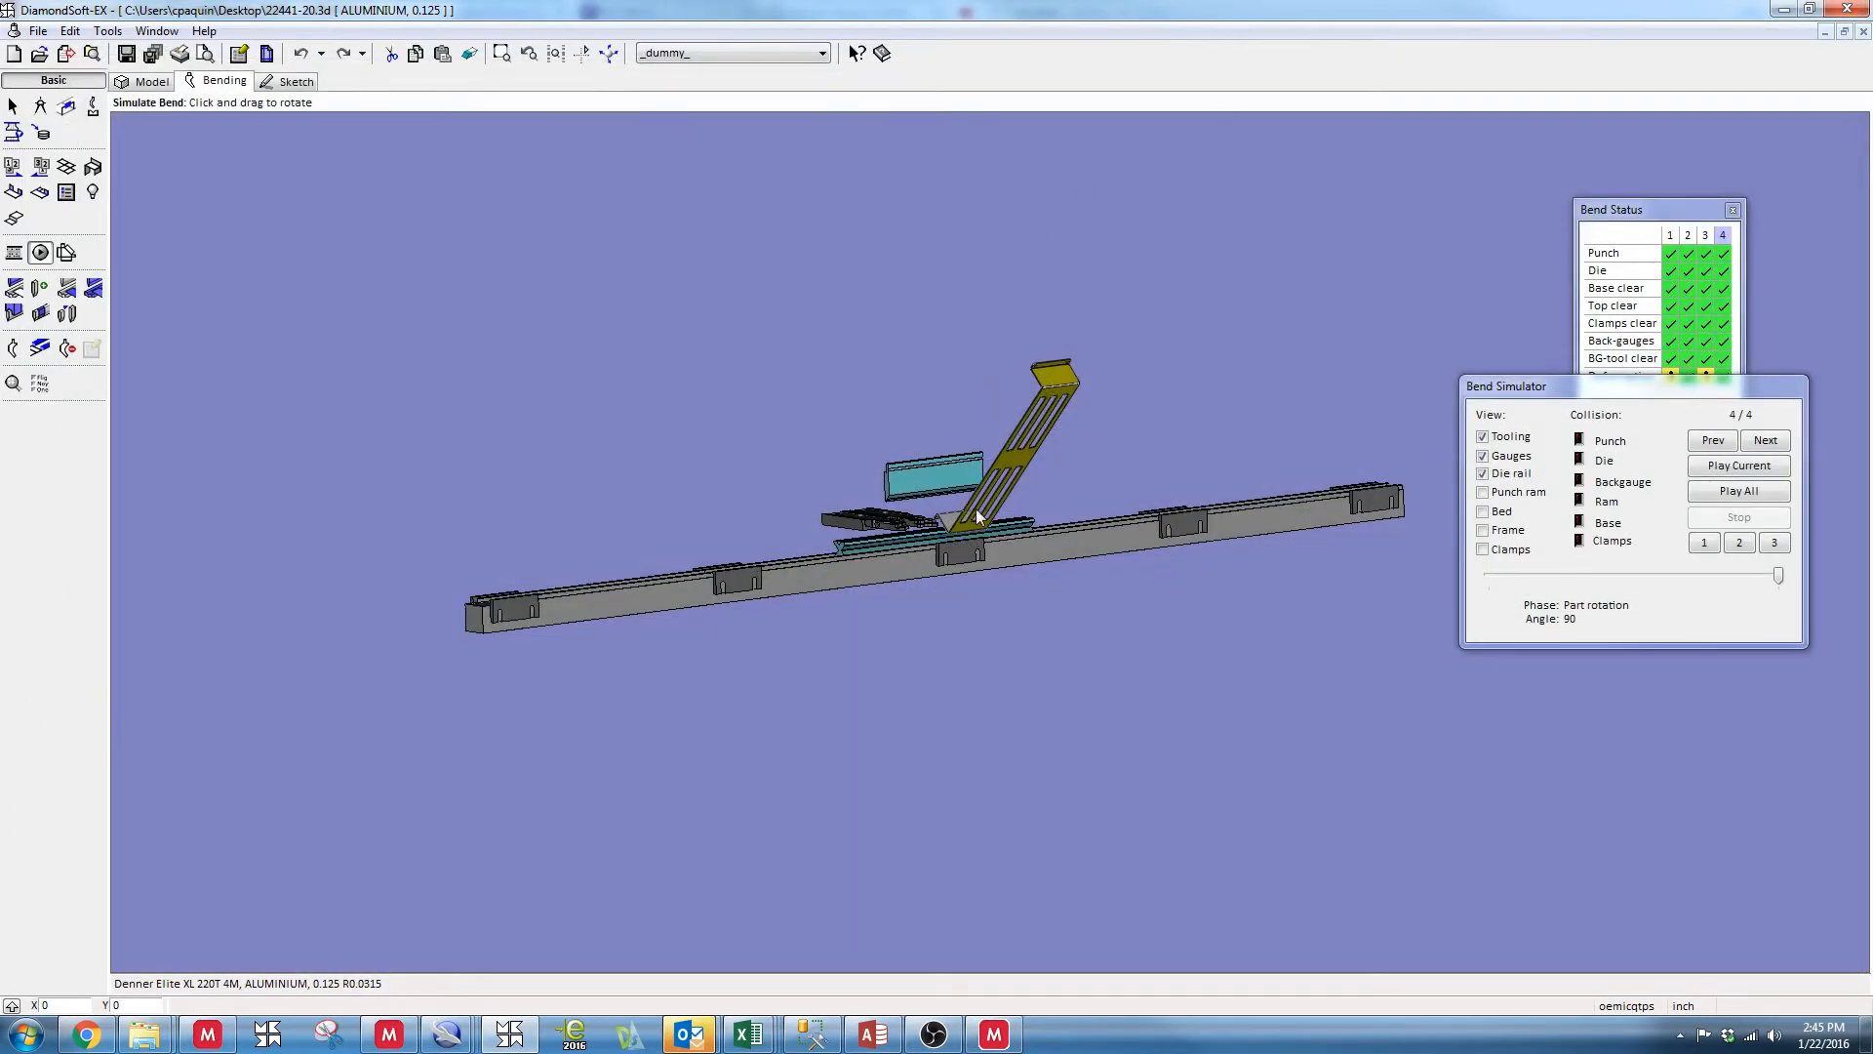
Generate the bracket's NC code up to the ESA Bend file save prompt and cancel the save
drag(979, 517, 966, 727)
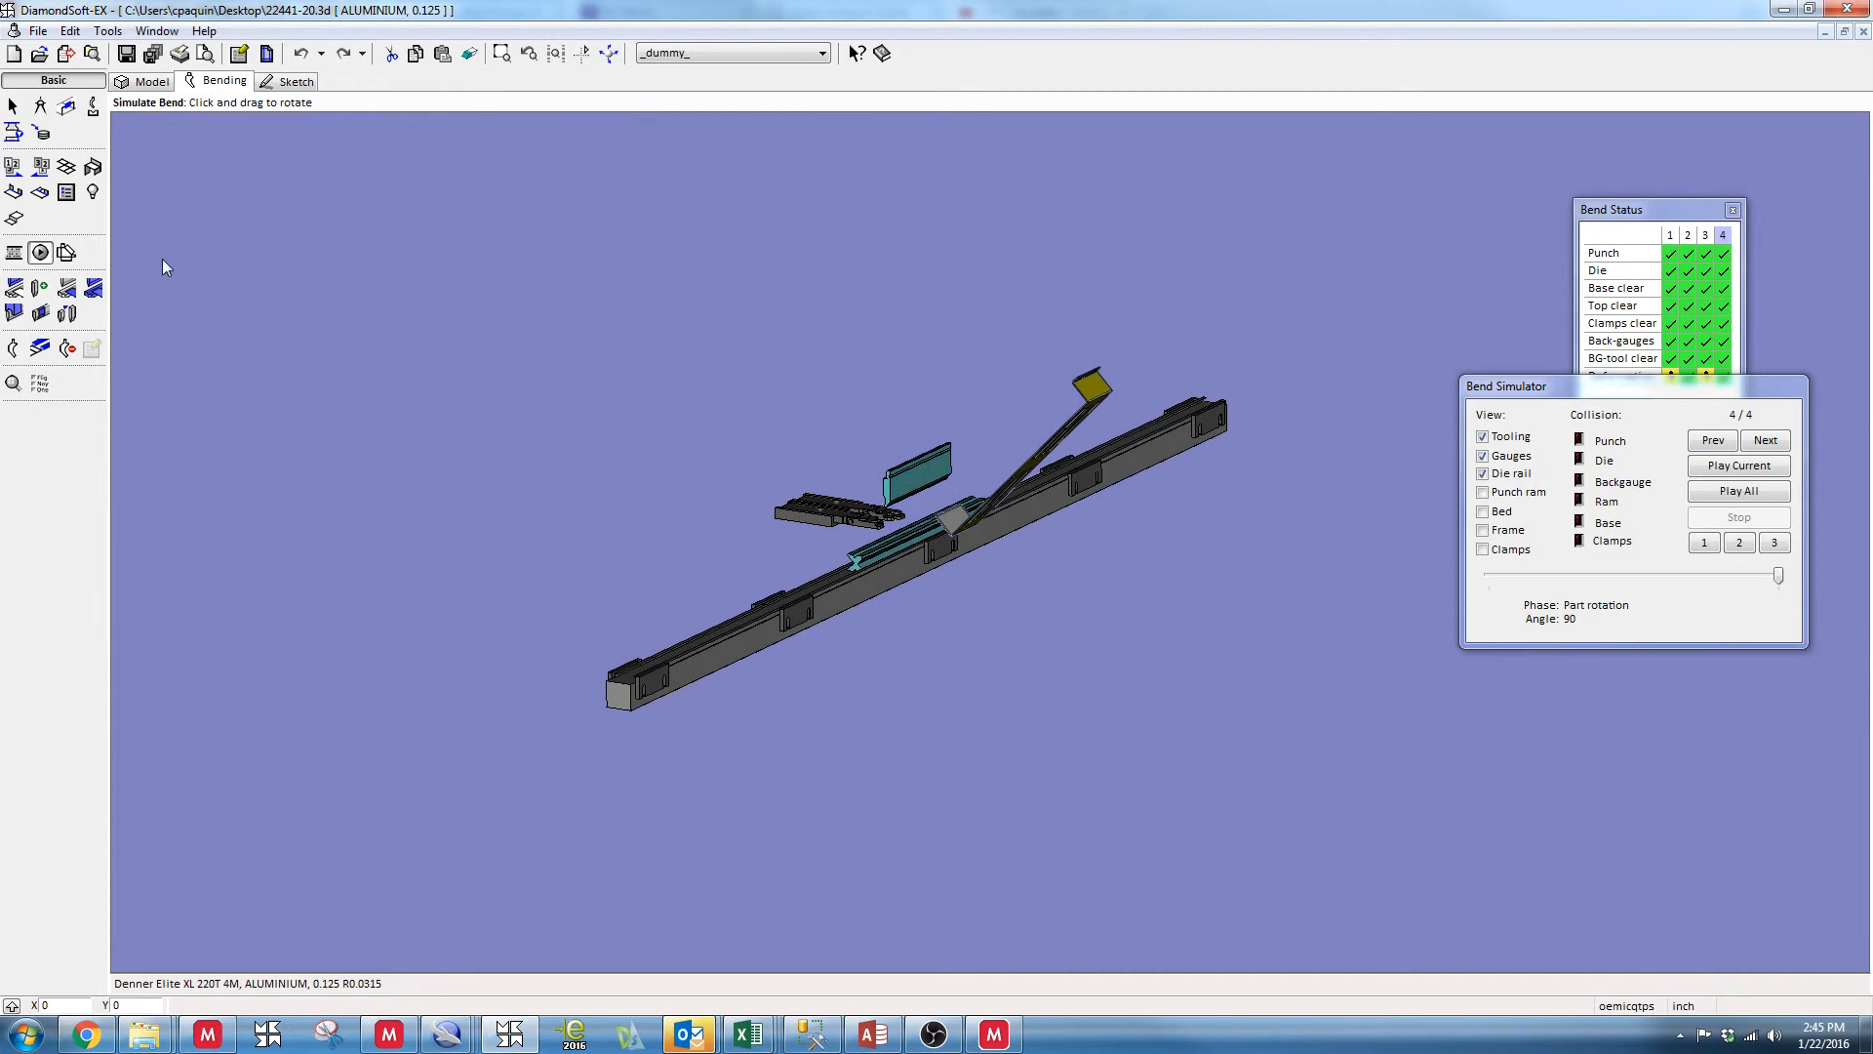
click(13, 256)
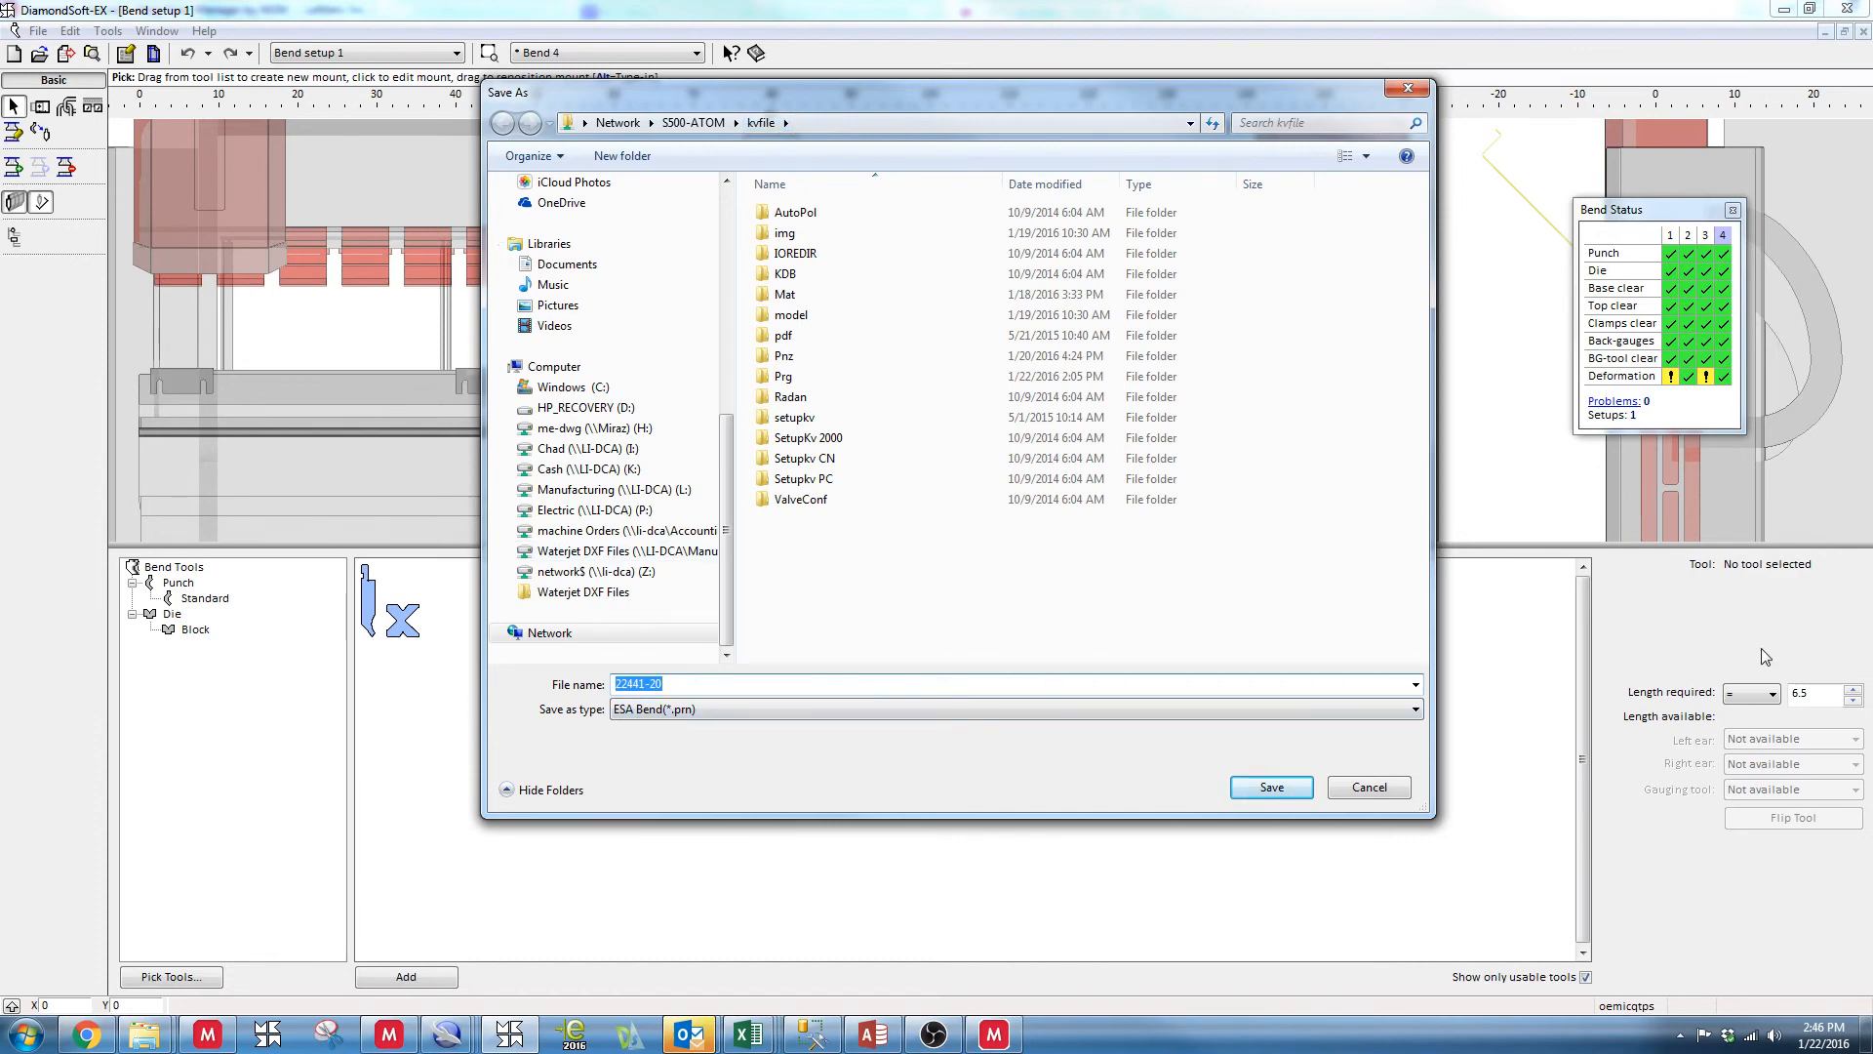
click(1369, 786)
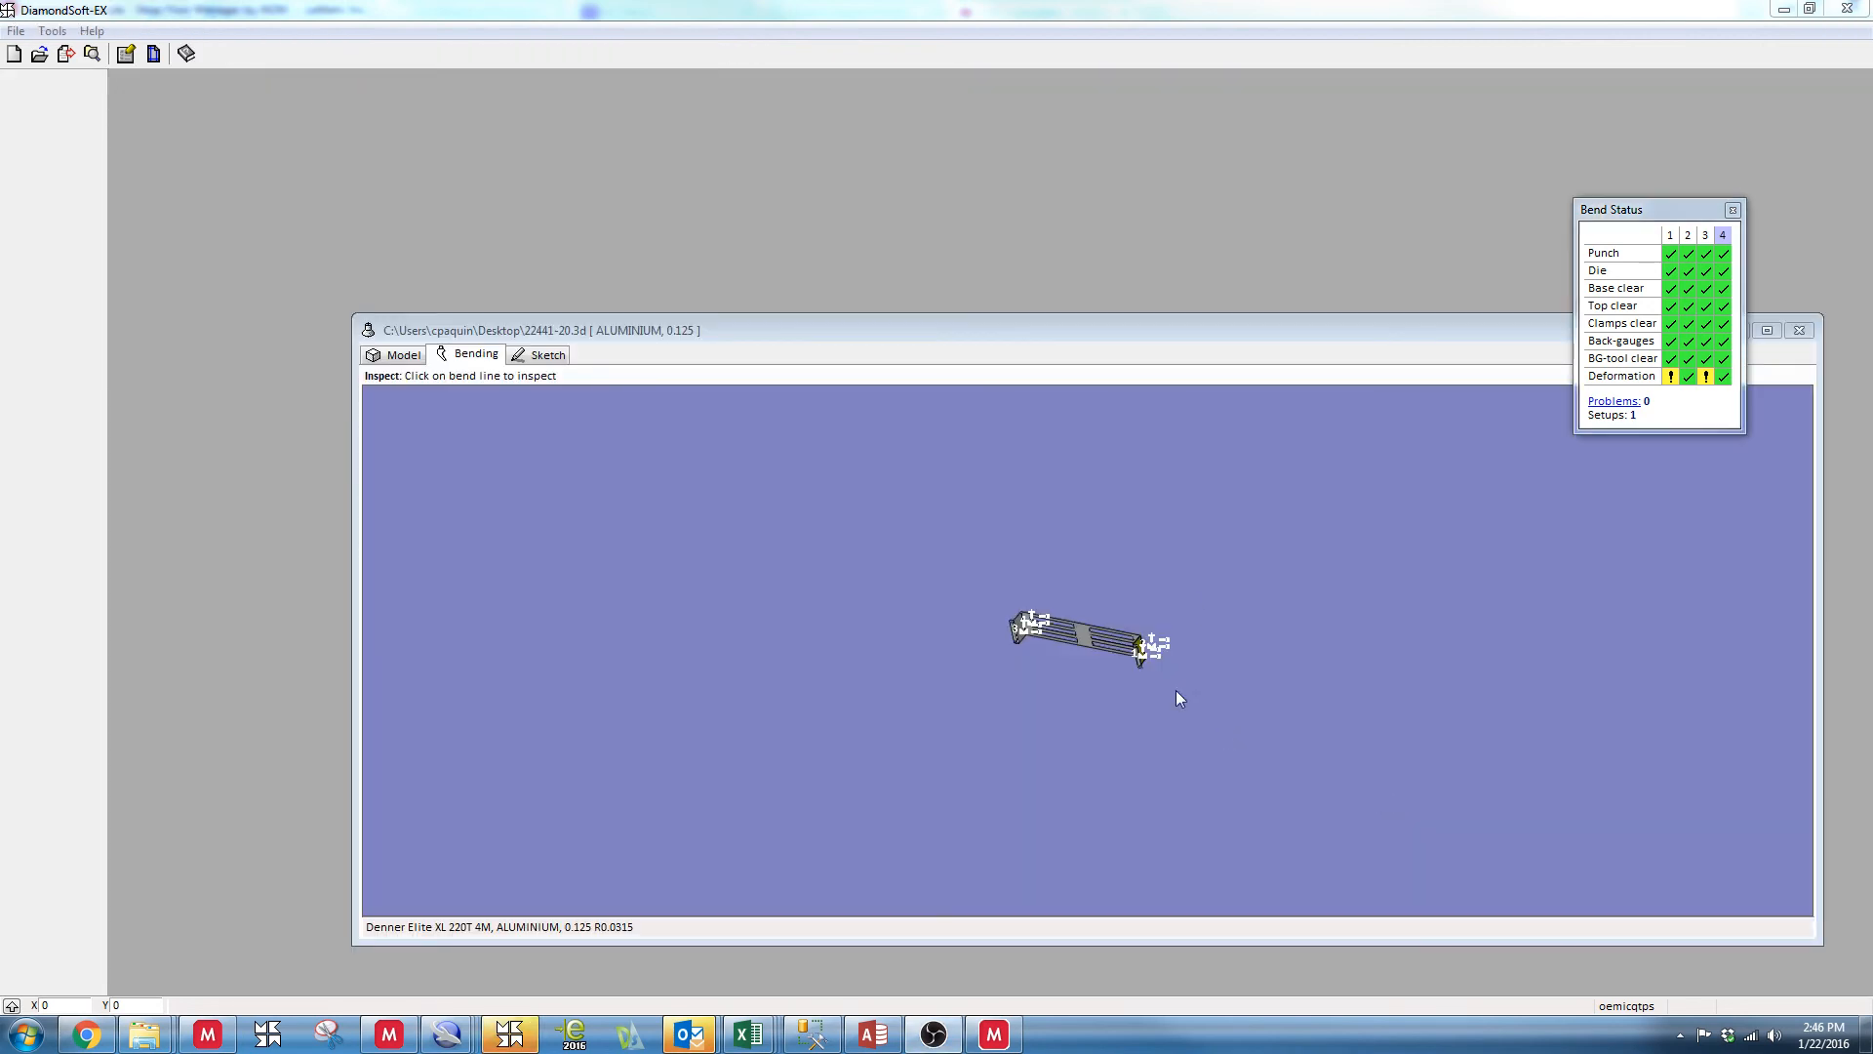
Close the 22441-20 bracket model
click(1800, 331)
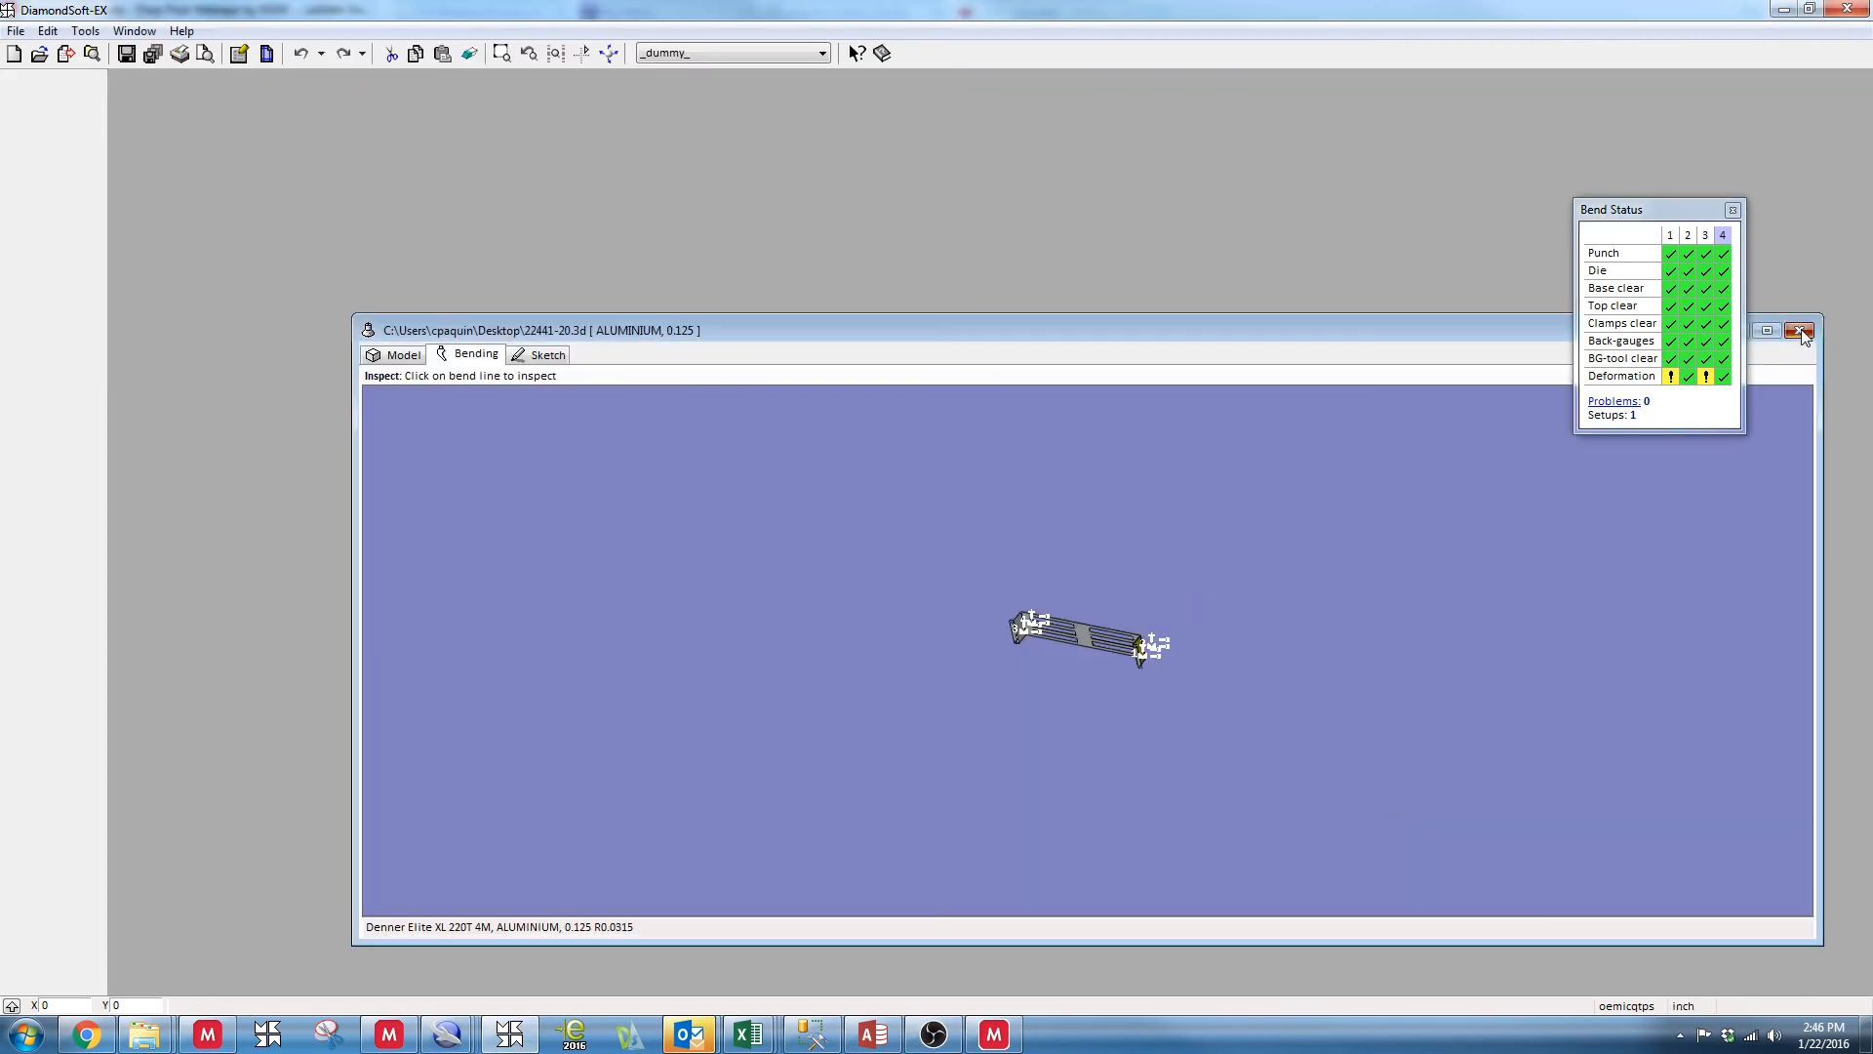
click(1801, 331)
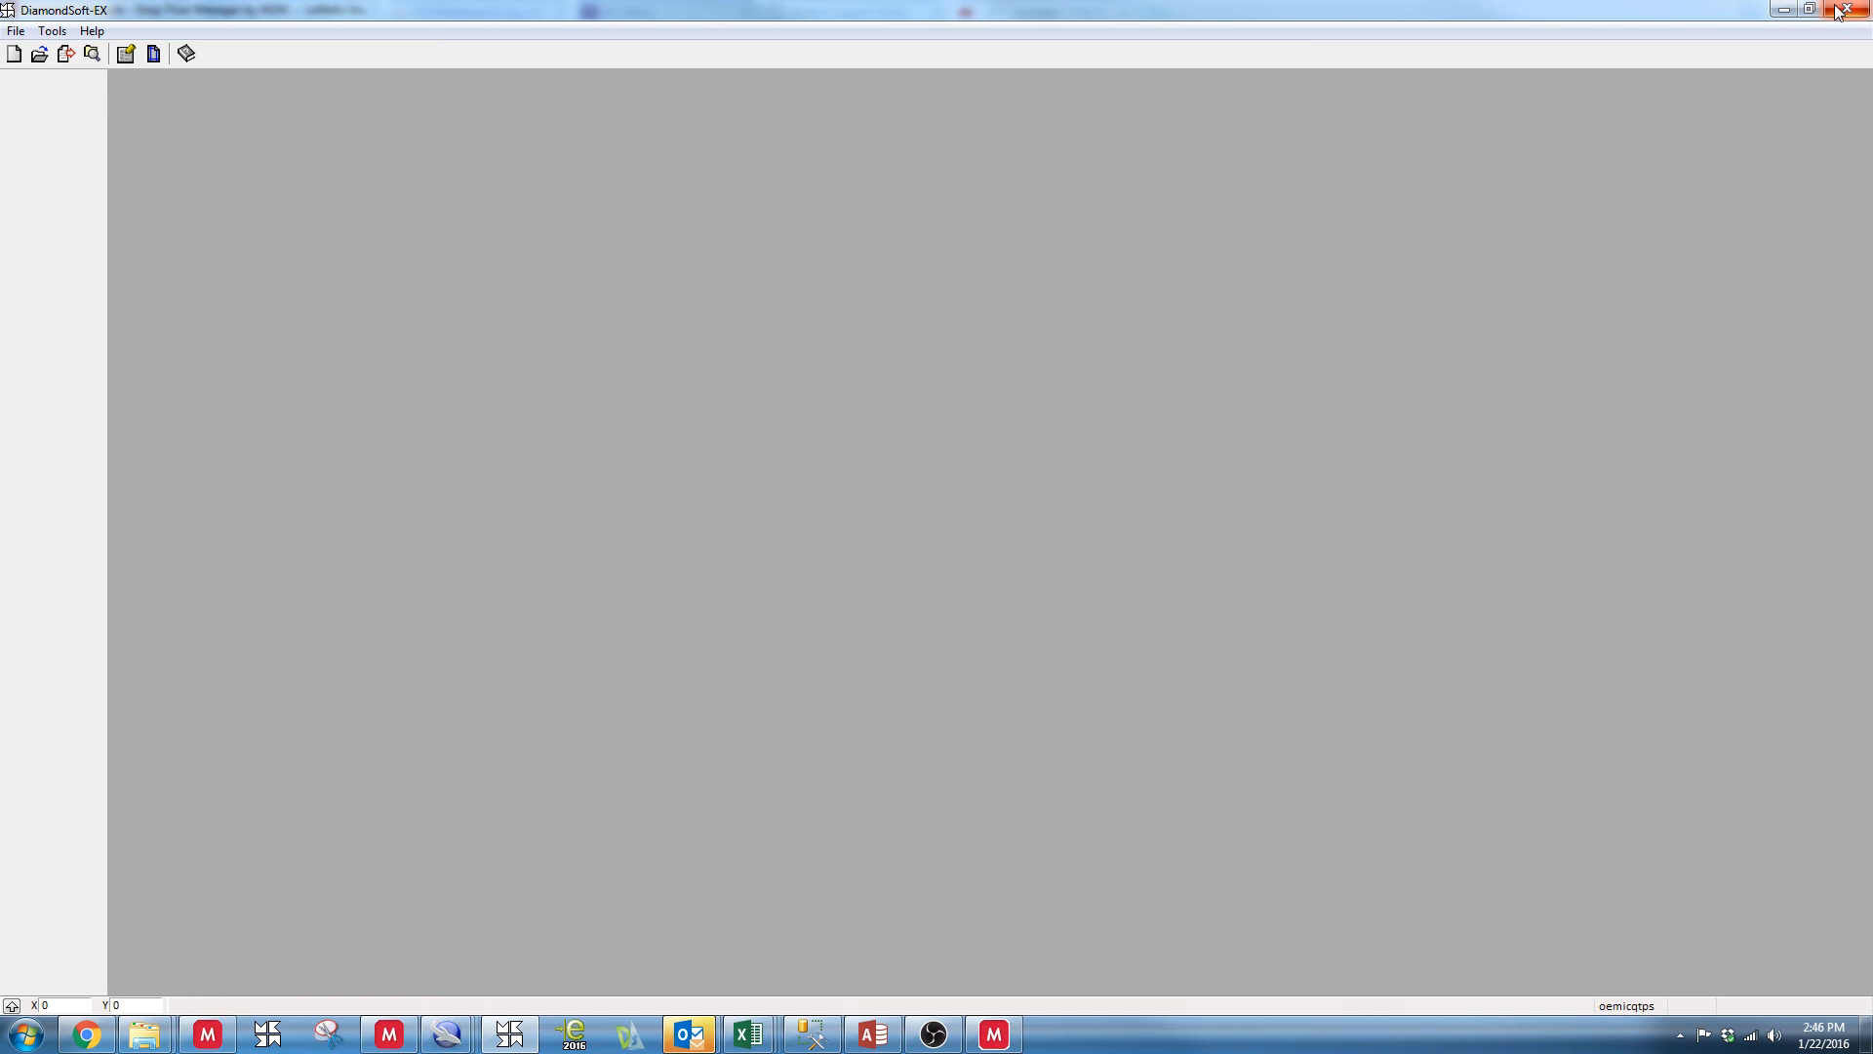